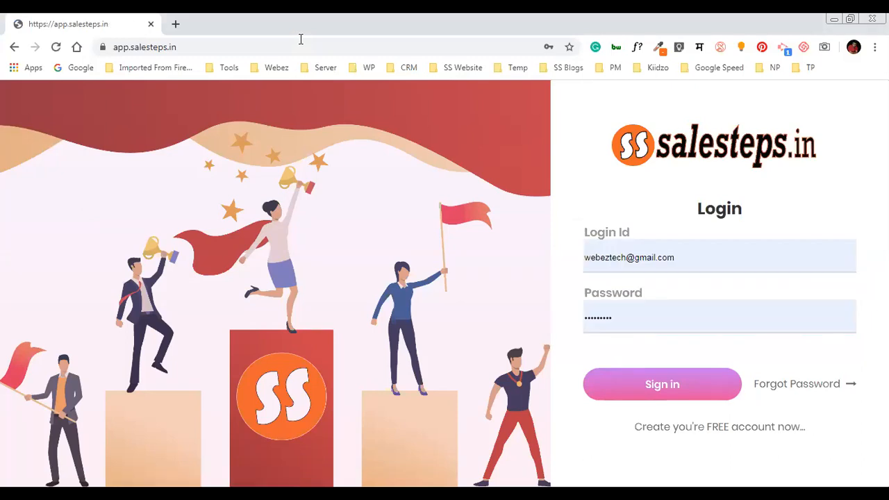
Sign in to SaleSteps with the autofilled saved Login Id
click(689, 258)
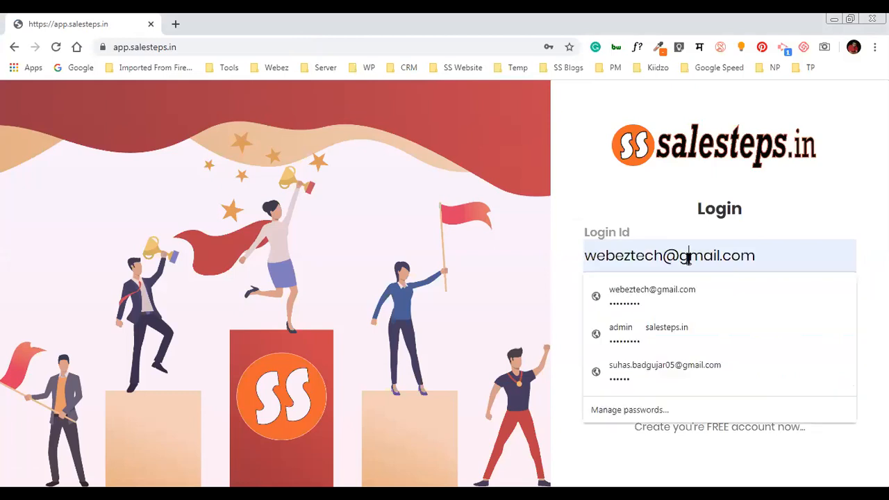
click(678, 222)
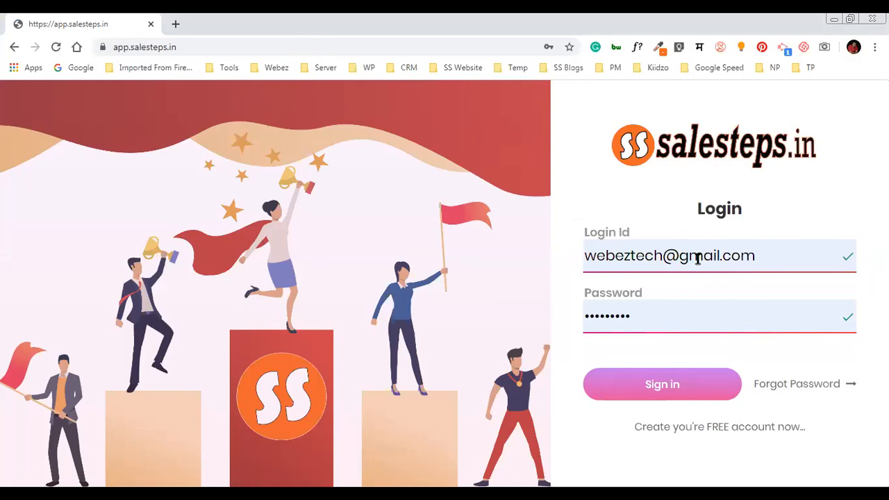
click(707, 400)
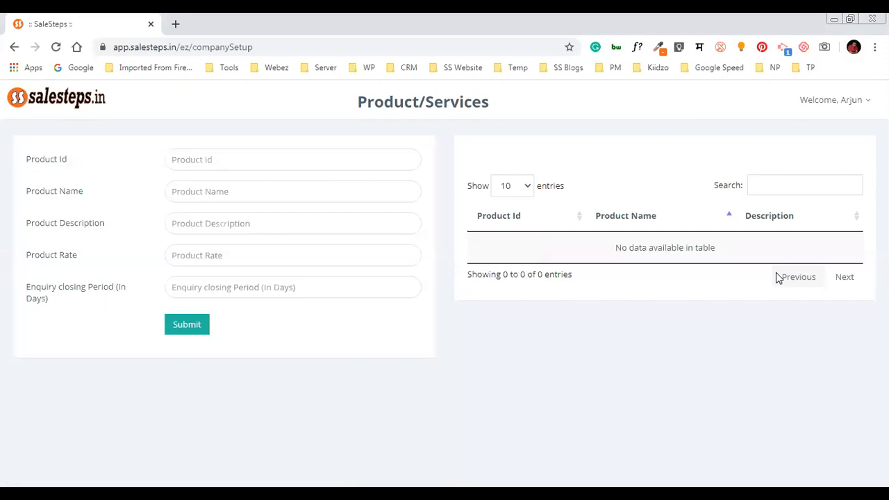
Begin a new product entry in the Product Id field on the Product/Services page
click(351, 169)
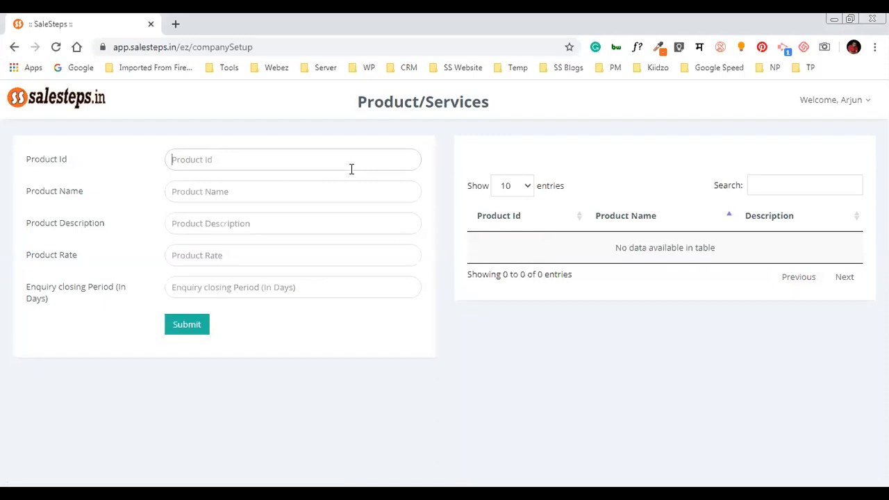
Enter product Id 101 named 'Term Insurance', and copy that name into the description
text(101)
key(Tab)
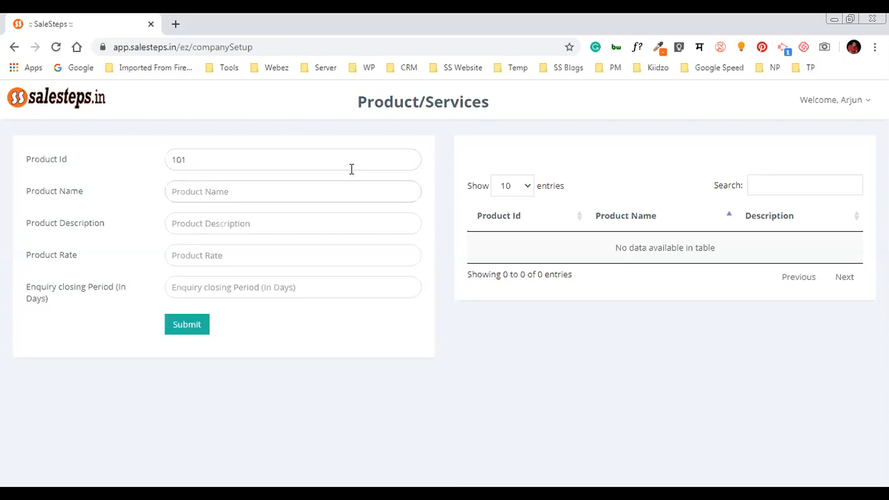
text(Term Insurance)
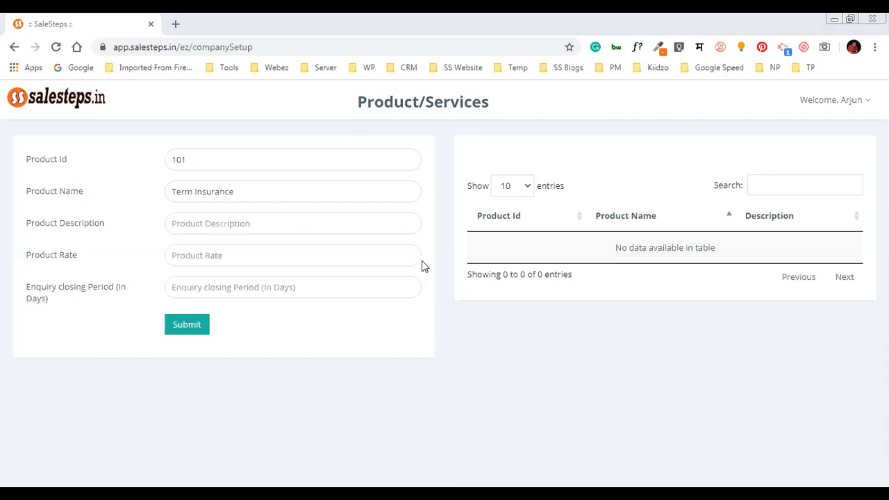
click(304, 225)
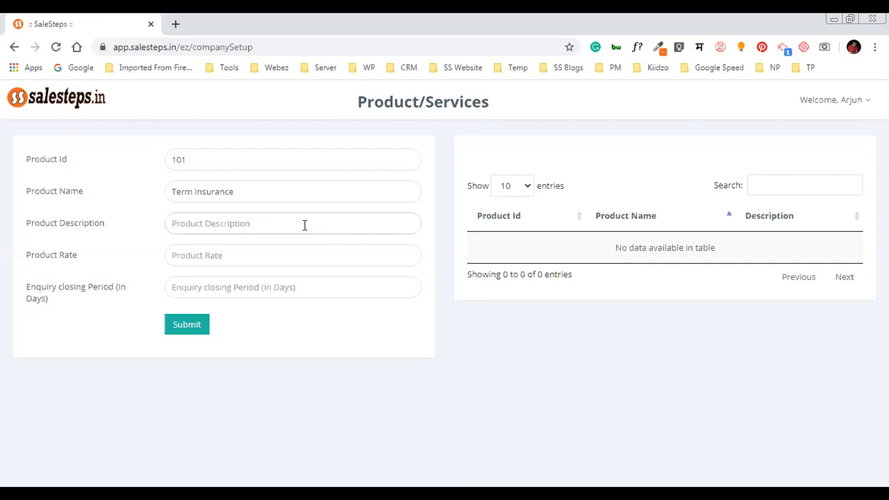
key(shift+Tab)
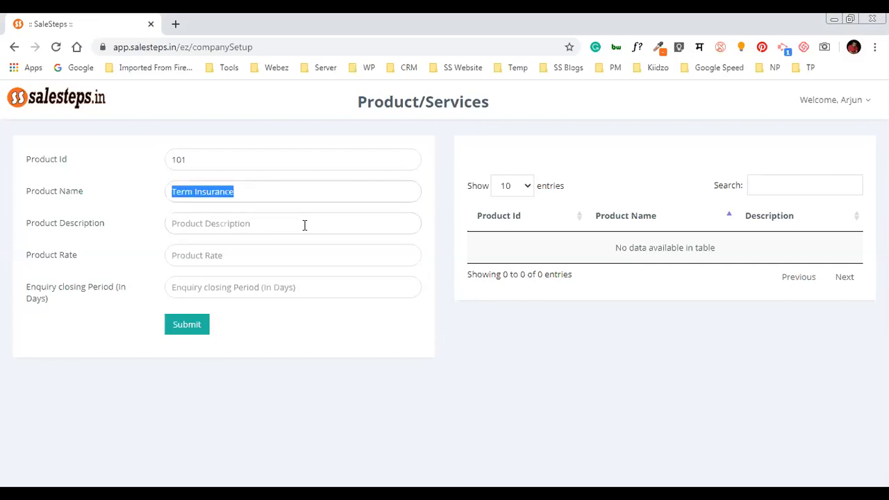
key(ctrl+c)
key(Tab)
key(ctrl+v)
key(Tab)
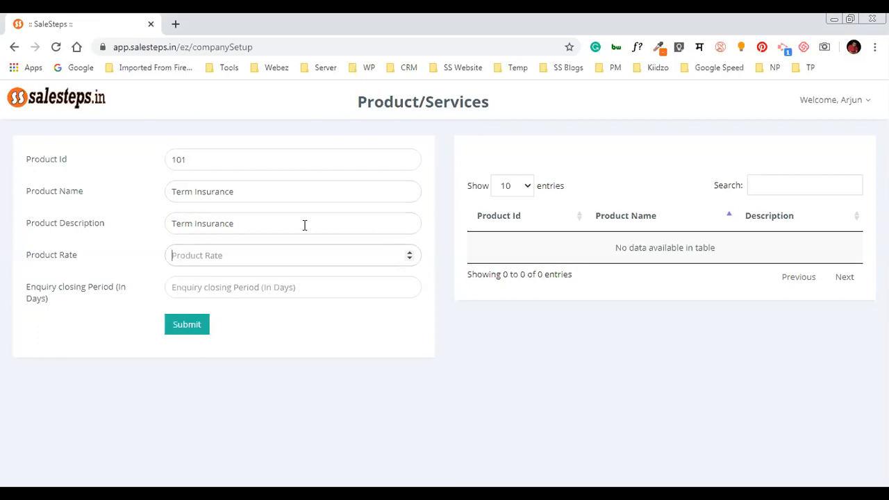
Save Term Insurance with rate 10000 and a 15-day enquiry closing period
text(10000)
key(Tab)
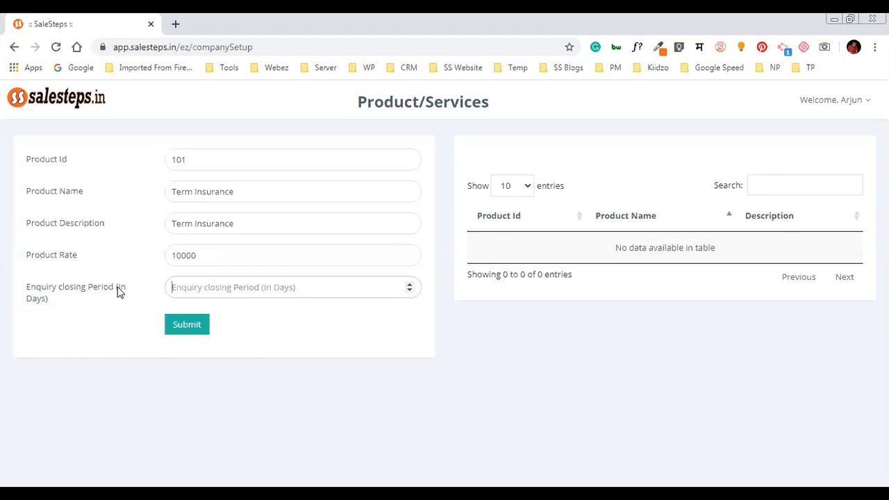
text(15)
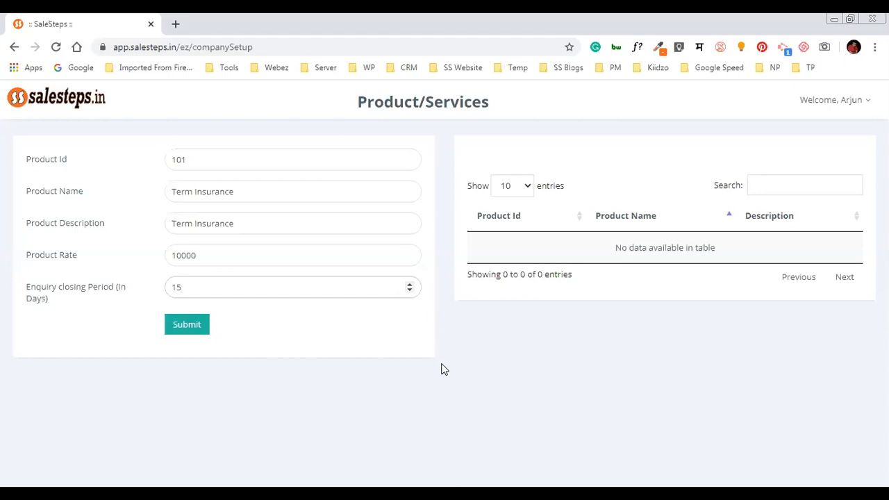
click(186, 326)
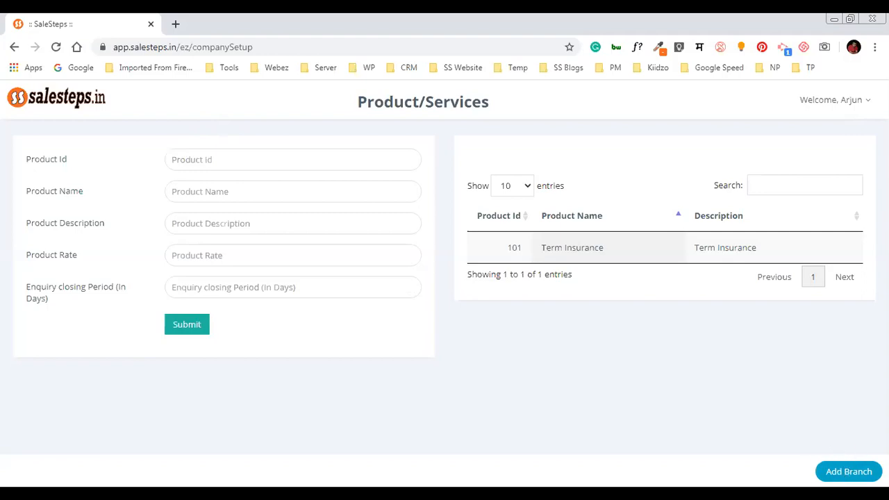
Check that Branch setup holds only the Default branch and shows the limit-reached warning
click(854, 472)
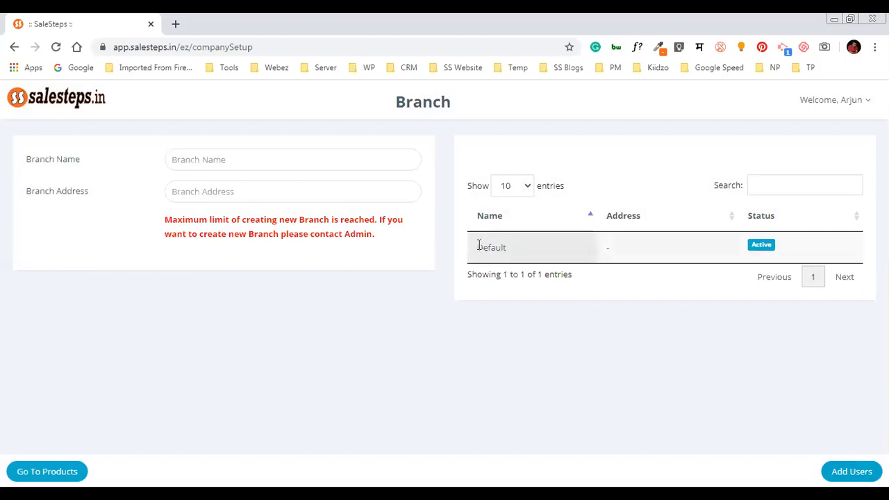
drag(480, 245, 505, 245)
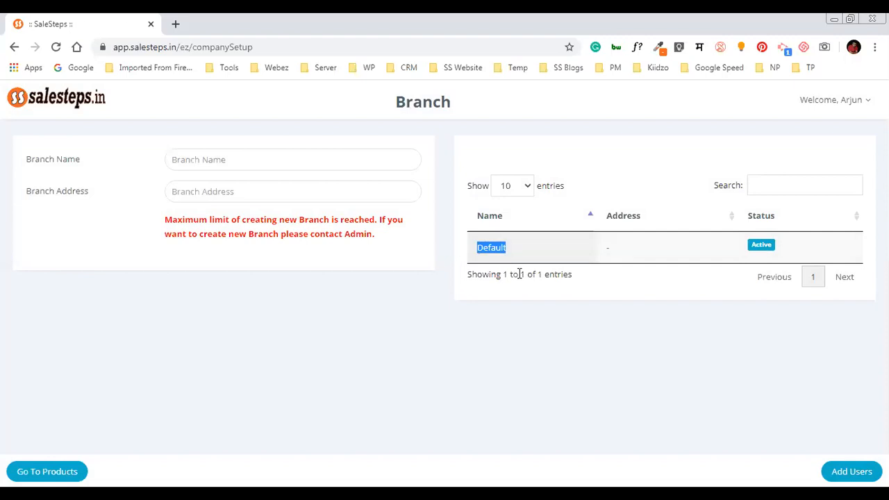
click(253, 230)
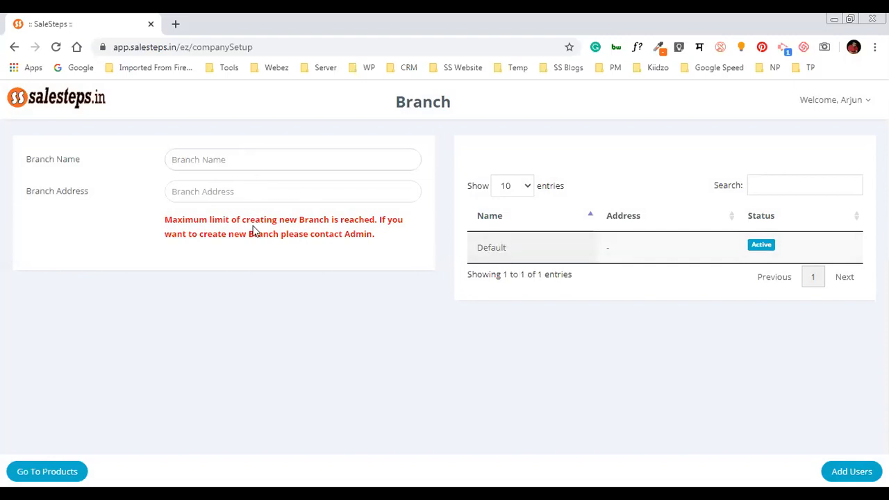
drag(166, 220, 387, 239)
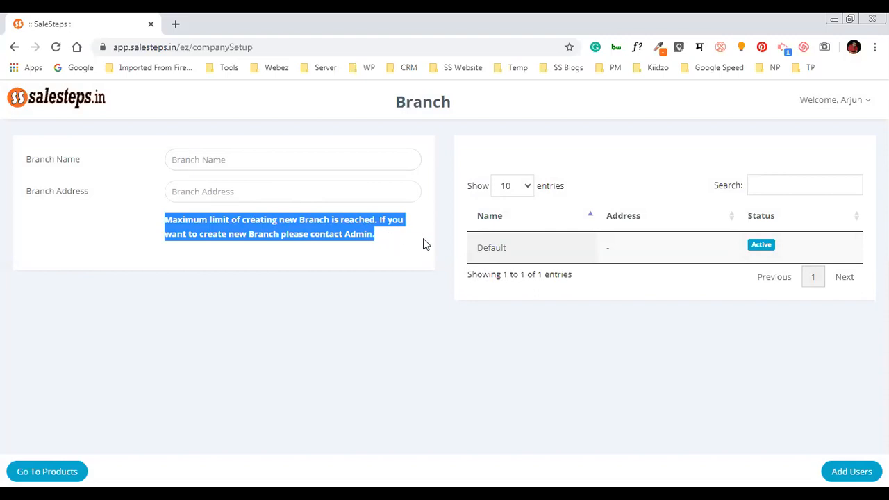
click(787, 431)
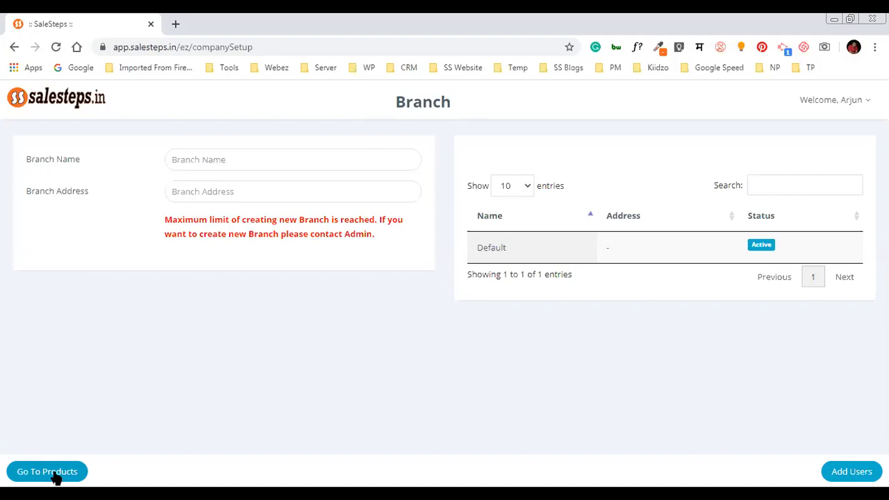
click(850, 471)
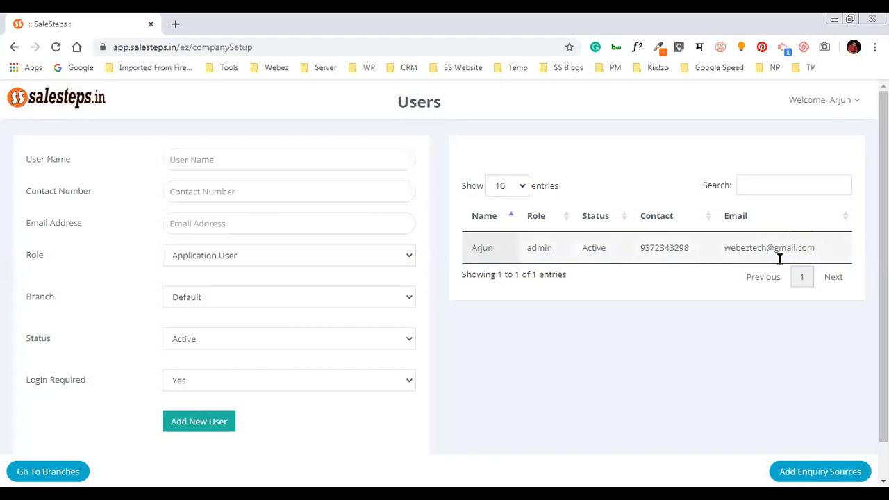
Try the new user's name and contact number fields, dismissing the phone-number suggestions
click(280, 168)
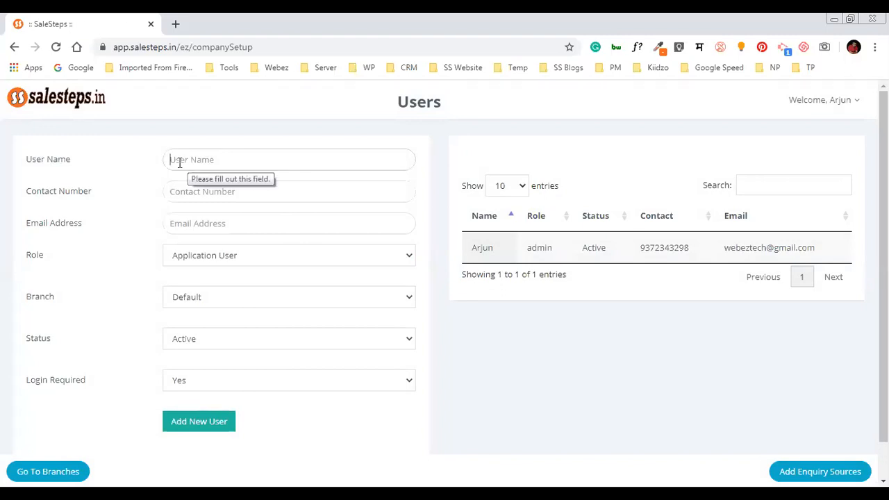
click(185, 193)
click(126, 257)
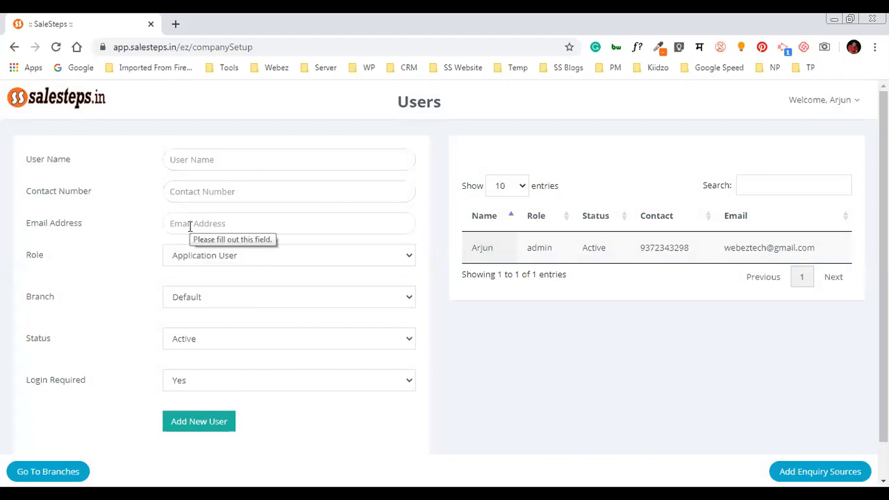
click(183, 193)
click(142, 205)
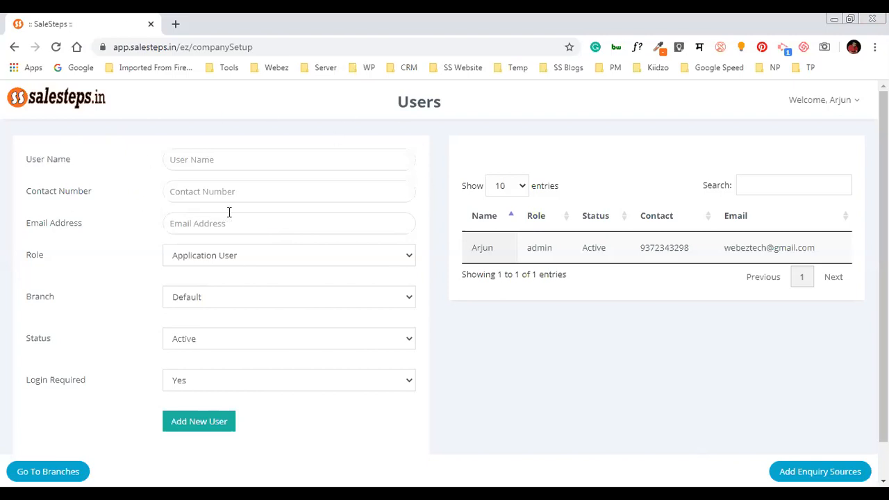
Leave the new user's role as Application User and branch as Default
click(331, 259)
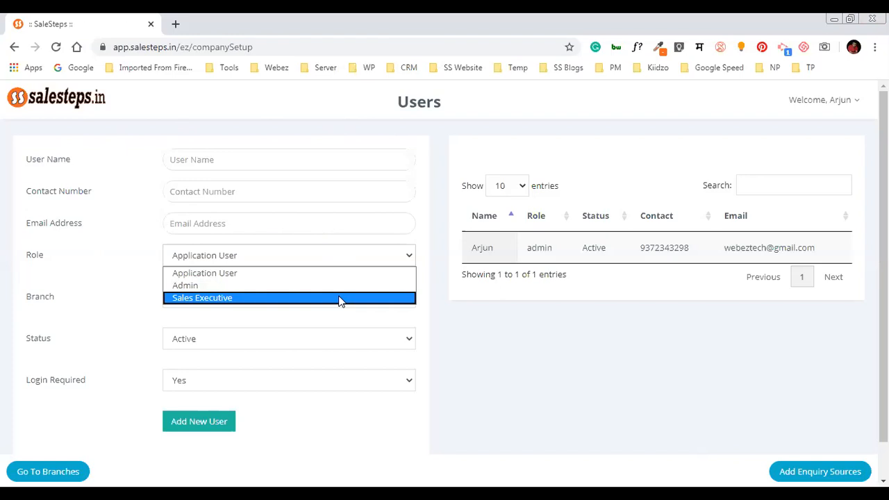
click(341, 300)
click(318, 264)
click(321, 274)
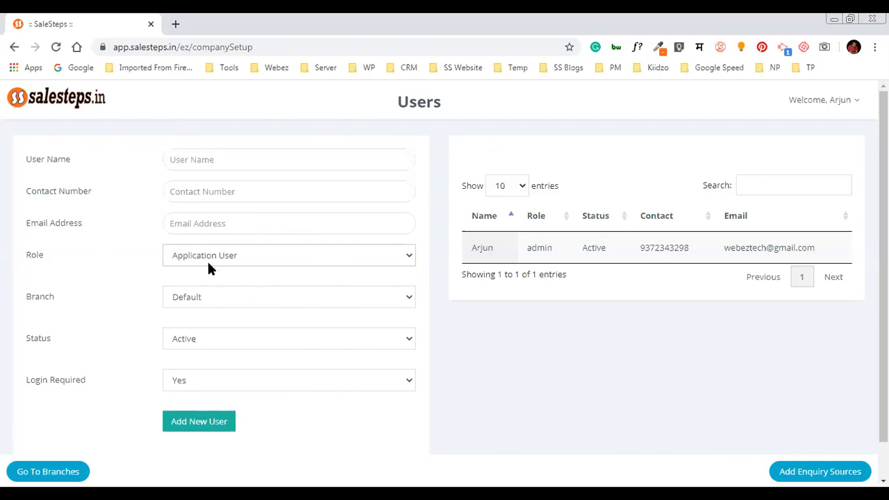
click(251, 298)
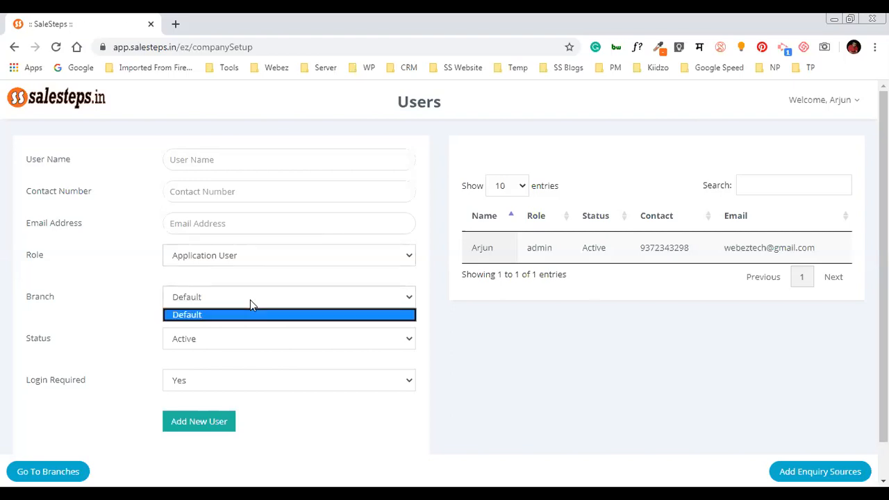
click(196, 314)
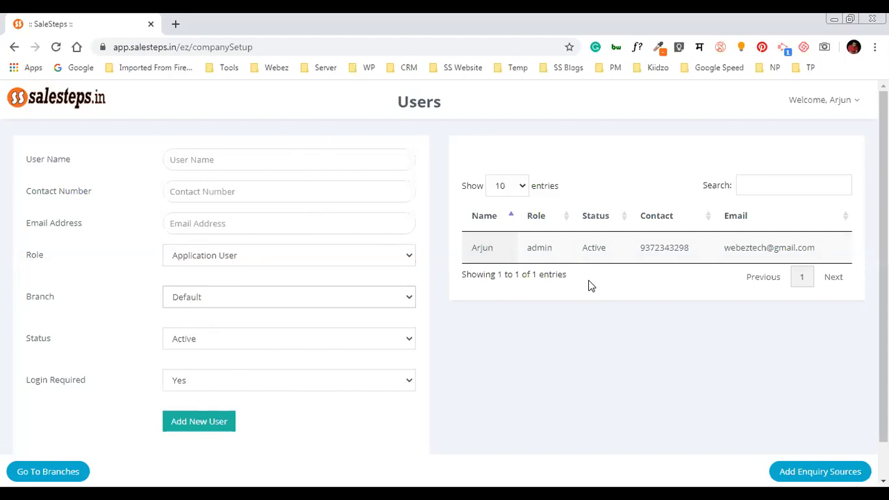
Review existing enquiry sources such as Business group, Call and Email
click(803, 471)
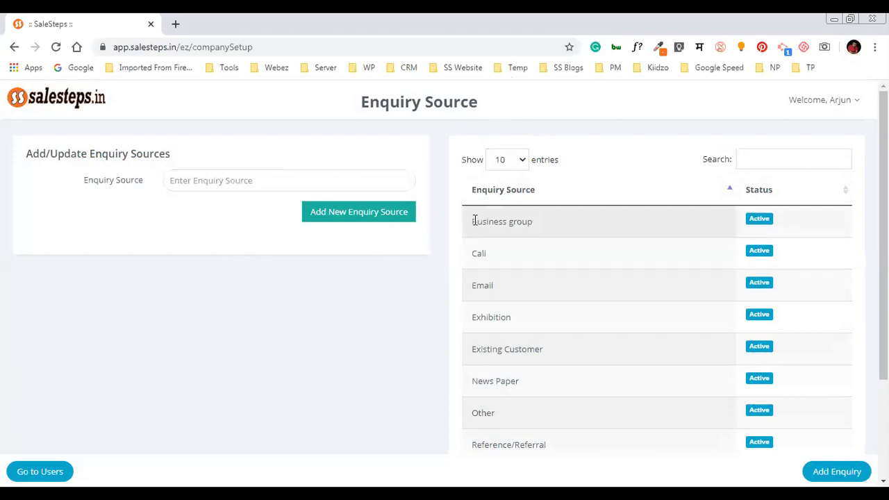
drag(474, 221, 542, 230)
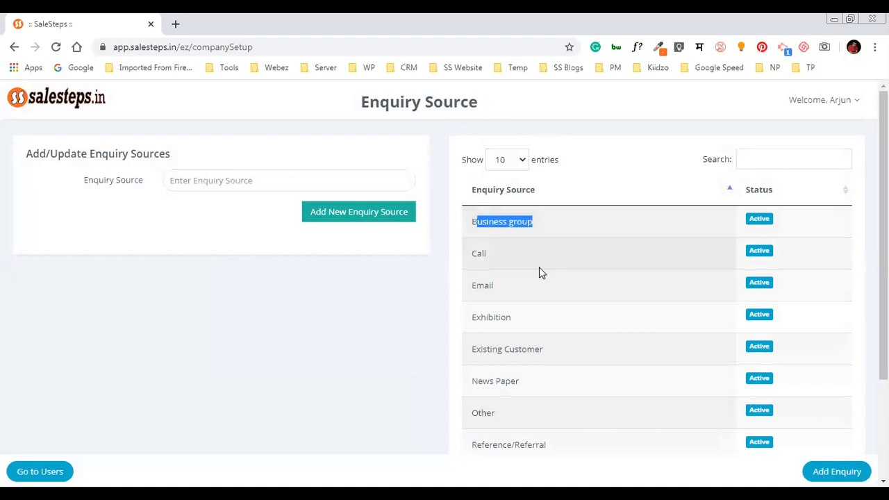
double_click(481, 254)
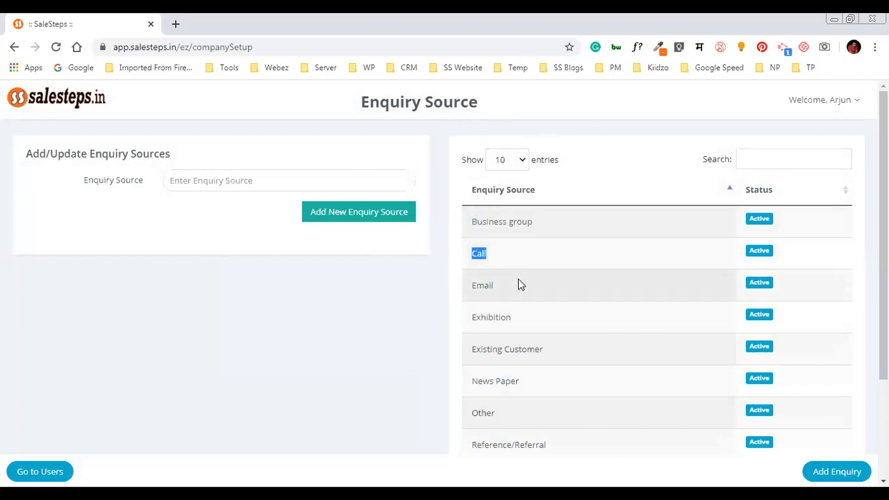
double_click(482, 285)
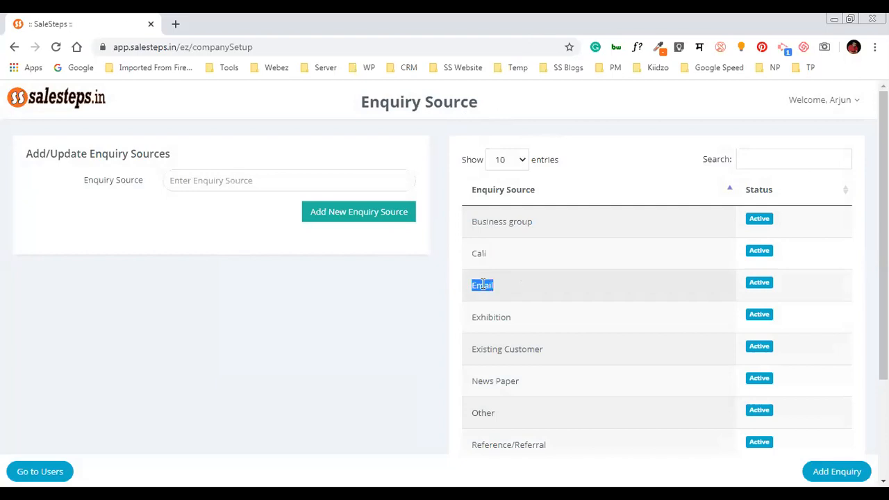
click(494, 317)
scroll(485, 340, down, 1)
scroll(485, 341, down, 1)
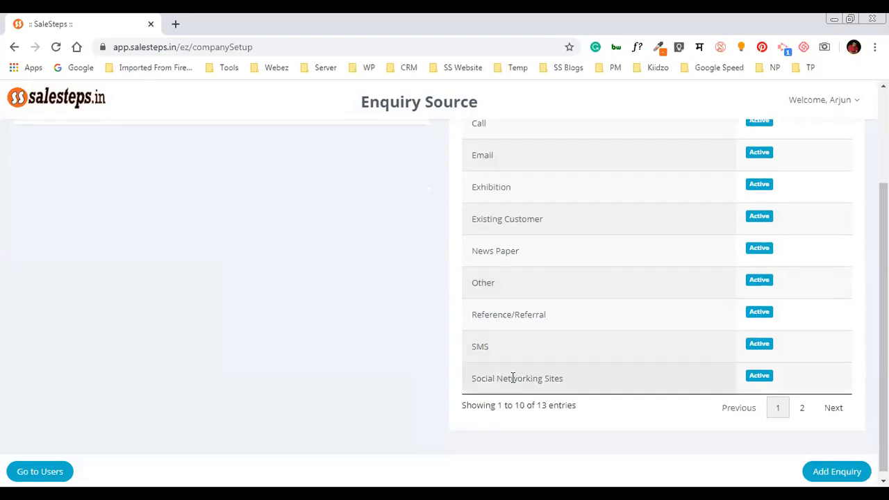
scroll(352, 278, up, 2)
Add 'Just Dial' as an enquiry source and confirm it appears in the list
click(302, 183)
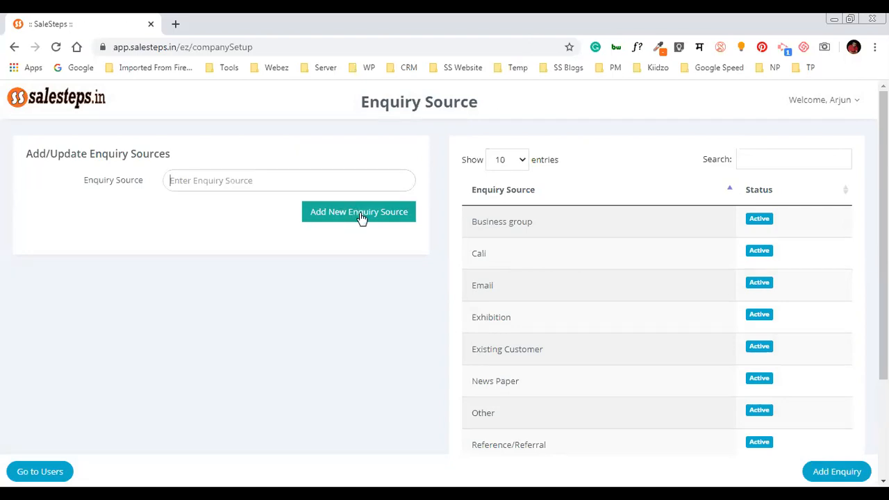
text(Just Dial)
scroll(550, 352, down, 3)
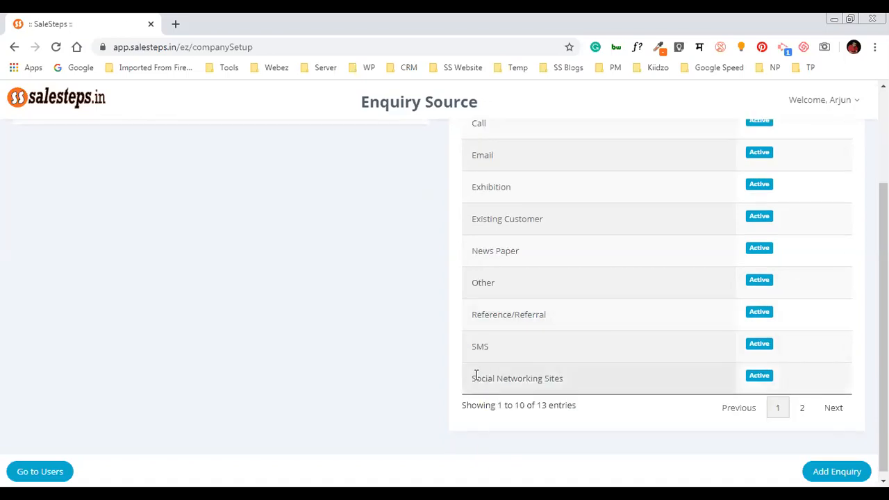
scroll(477, 375, up, 3)
click(368, 215)
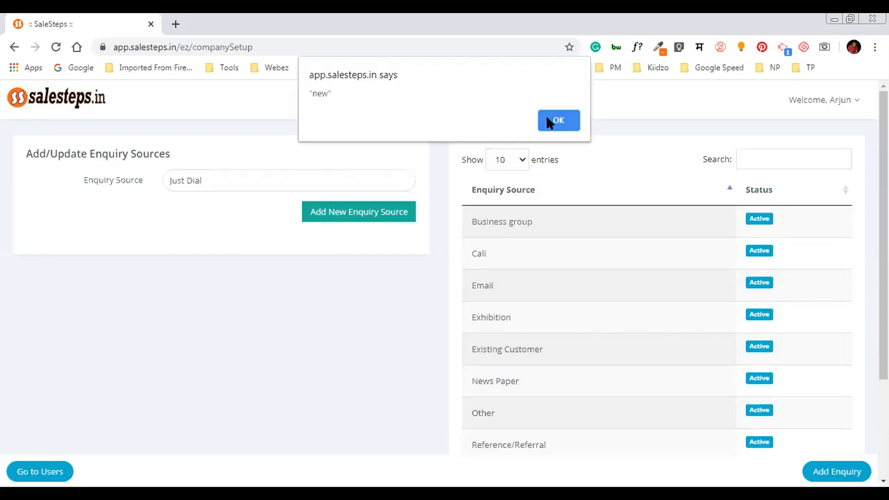
click(549, 122)
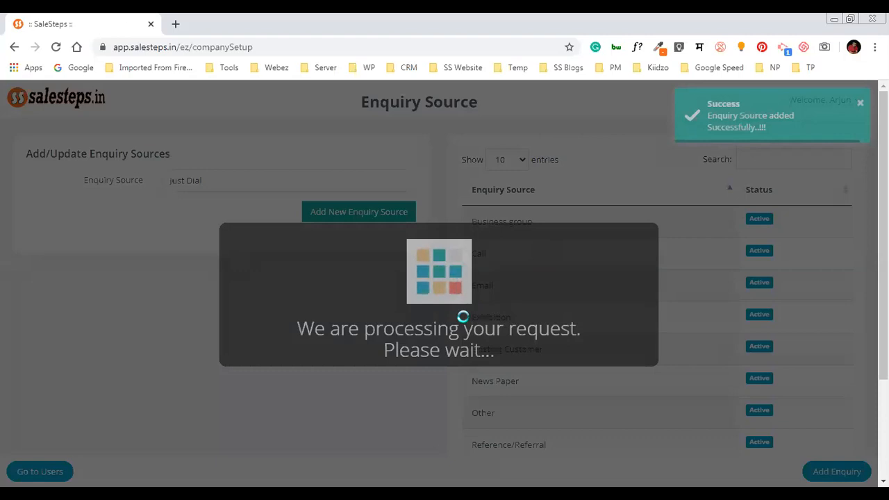
scroll(553, 277, down, 2)
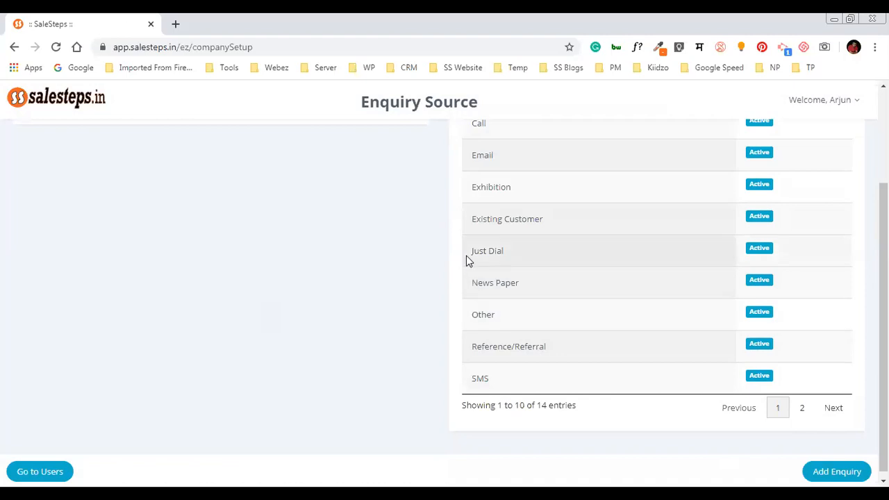
drag(466, 259, 512, 257)
scroll(526, 260, up, 1)
Open a blank new enquiry form
click(407, 295)
scroll(417, 312, up, 1)
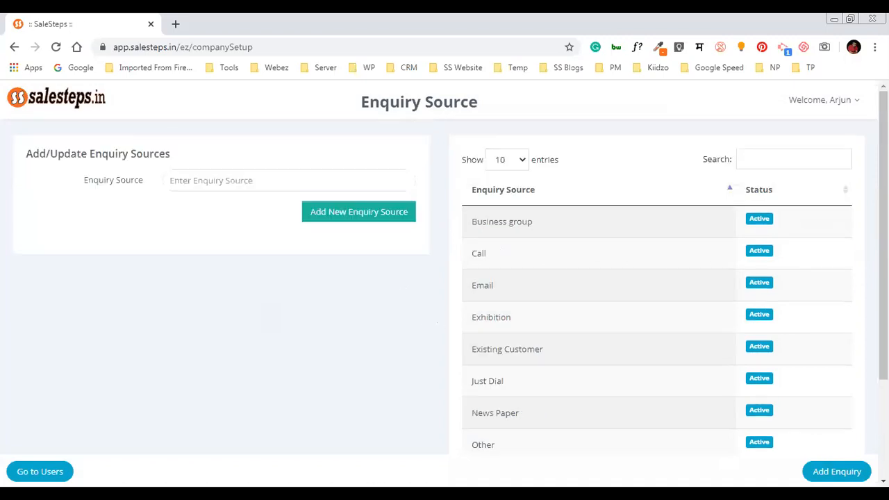
click(855, 472)
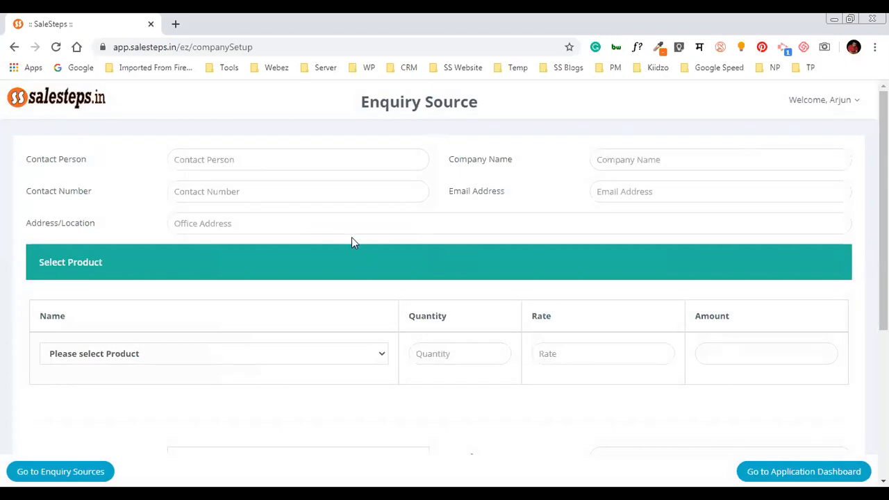
Enter the contact person's name, company Bajaj, their contact number and e-mail address
click(280, 155)
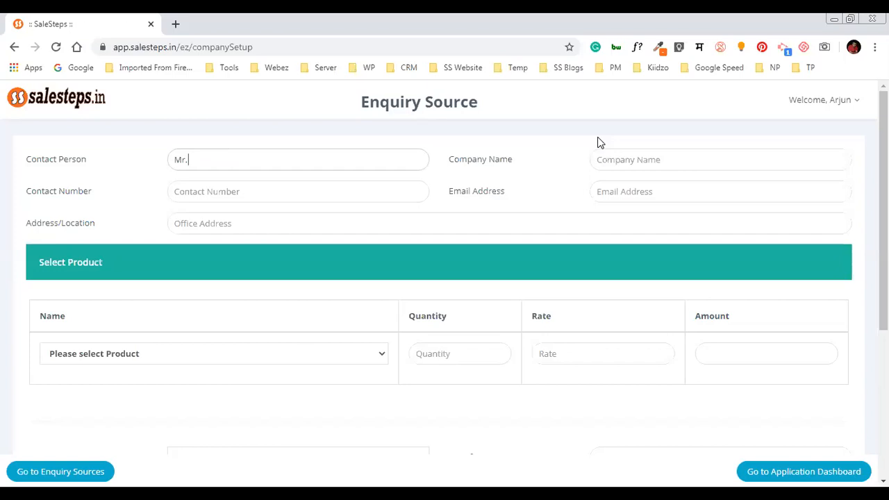
key(Tab)
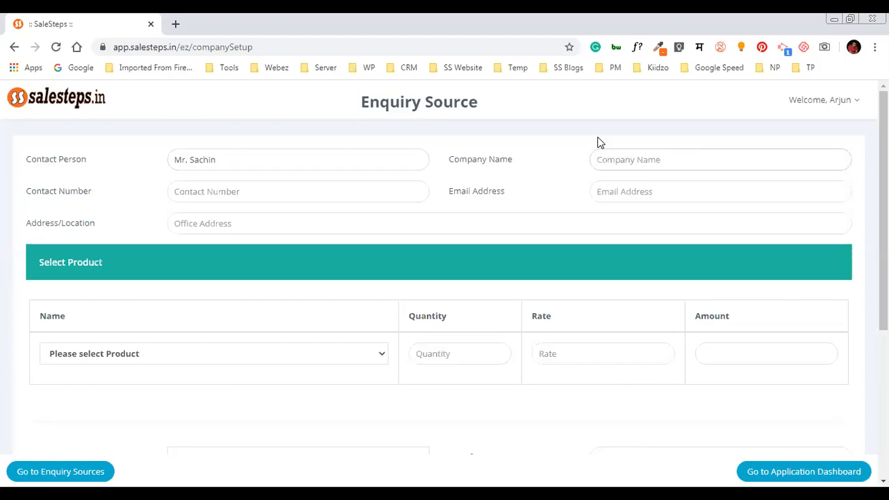
key(Tab)
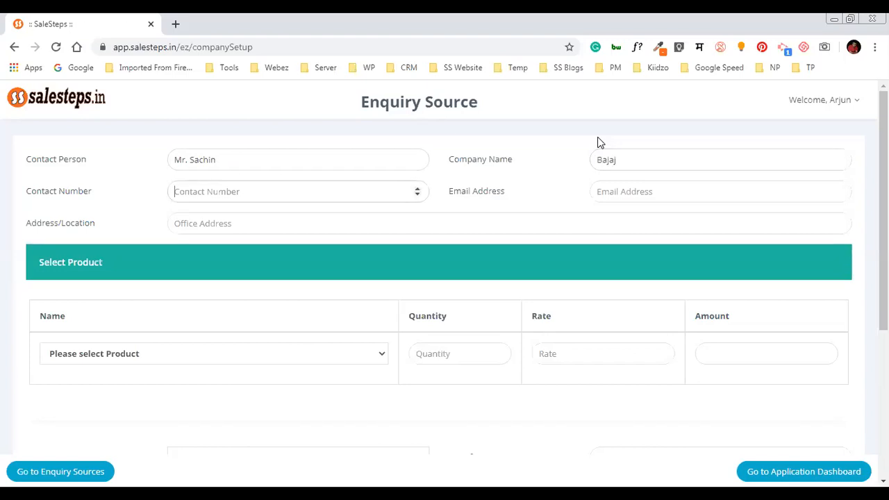
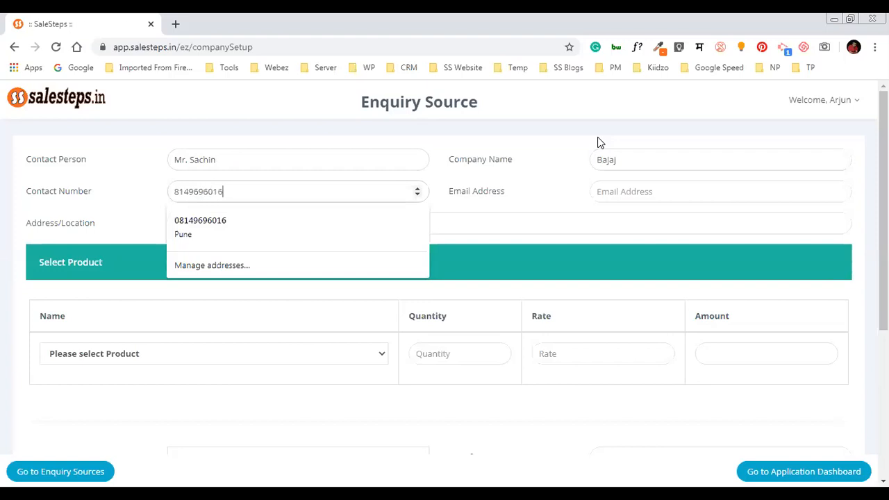
key(Tab)
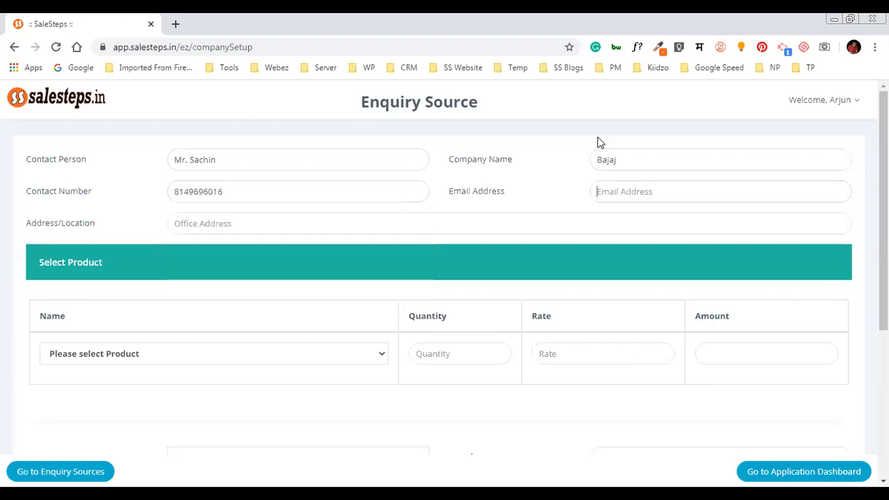
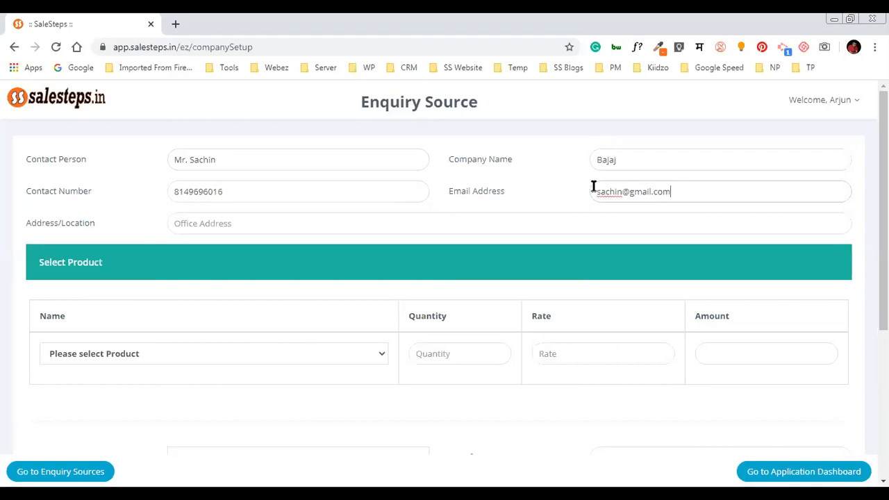
click(595, 226)
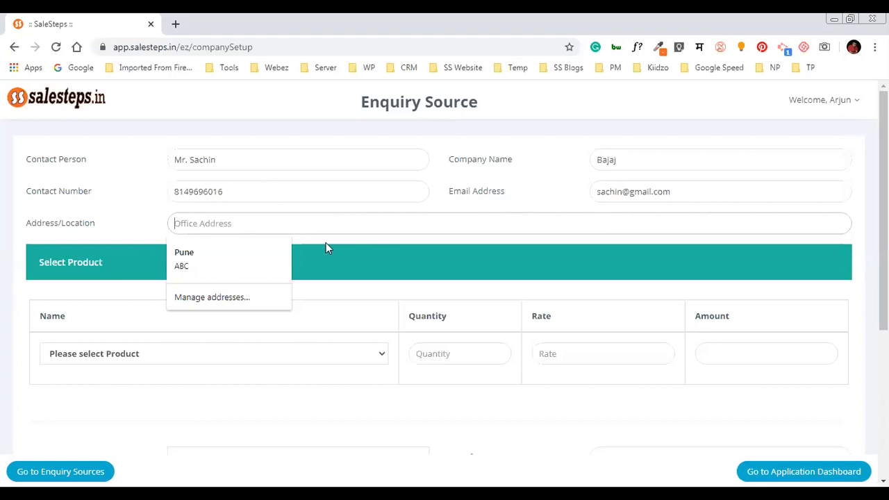
Set location to Pune, choose Term Insurance, and change its rate to 15000
text(Pune)
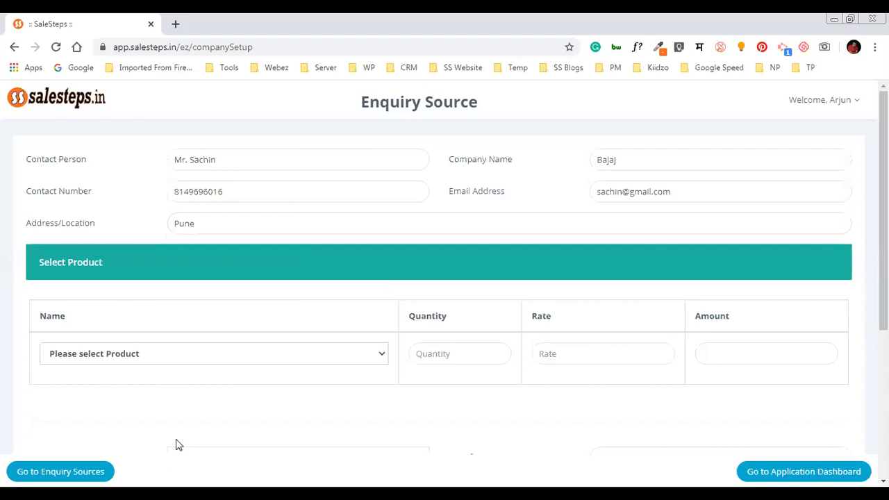
click(336, 358)
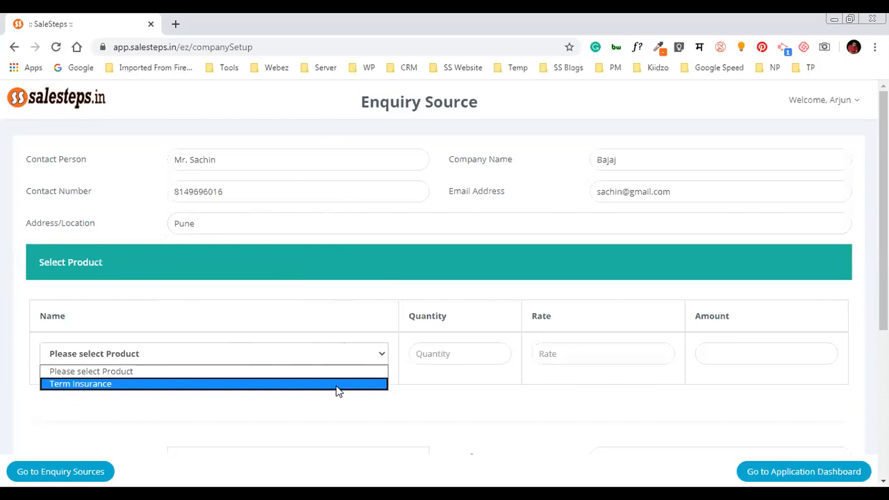
click(336, 384)
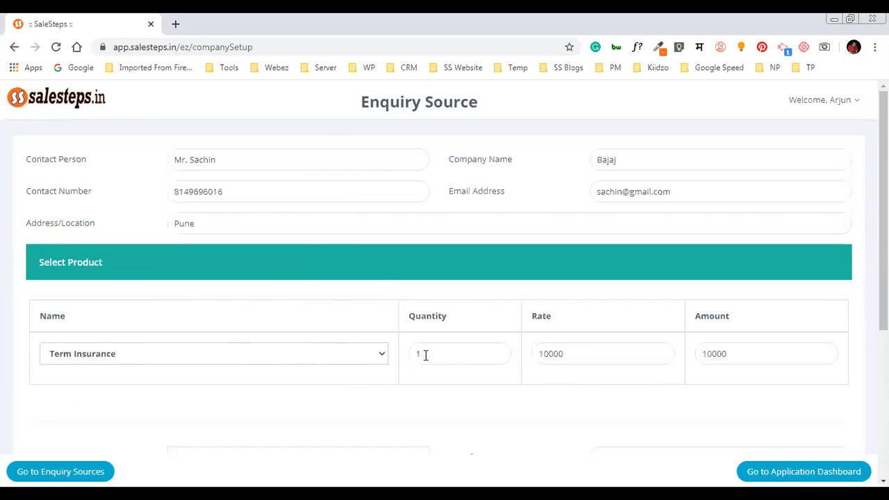
drag(425, 354, 383, 356)
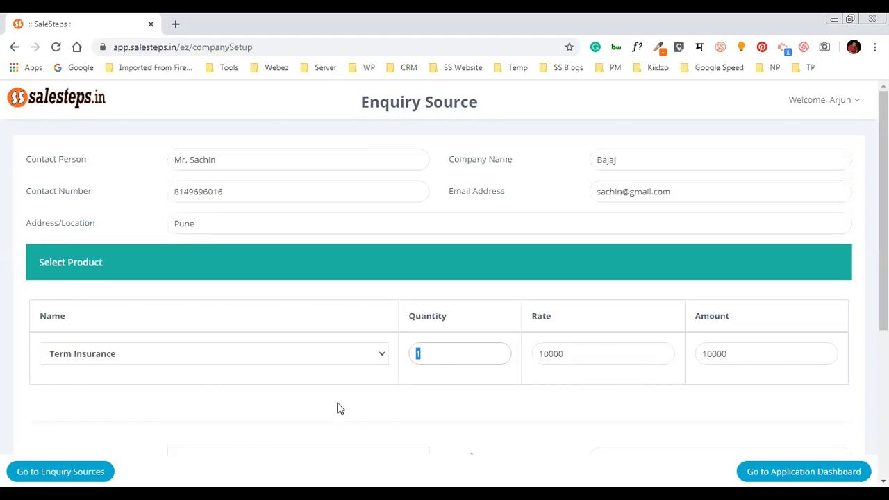
key(Tab)
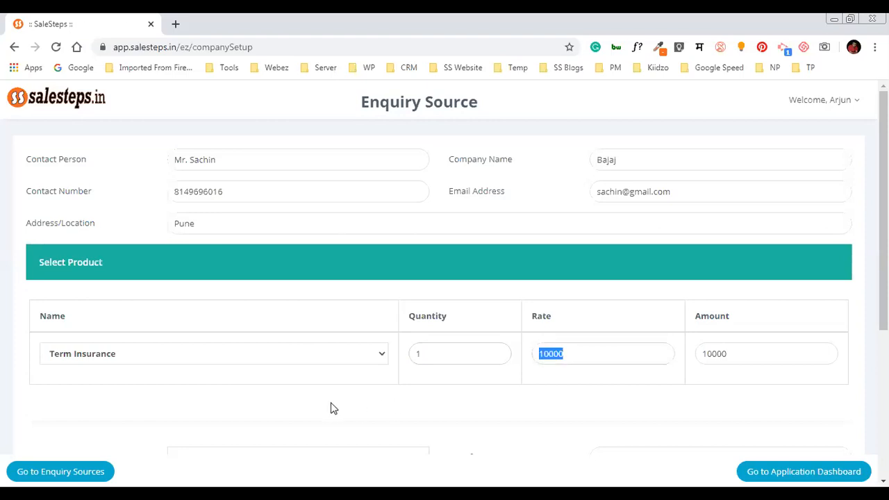
text(15000)
Set the enquiry source to Website, with webez.in as the specified source
scroll(330, 408, down, 3)
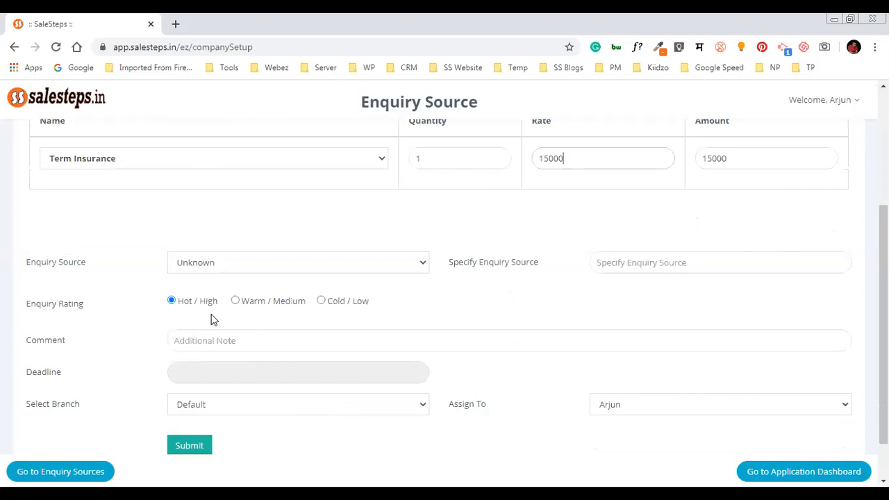
click(210, 270)
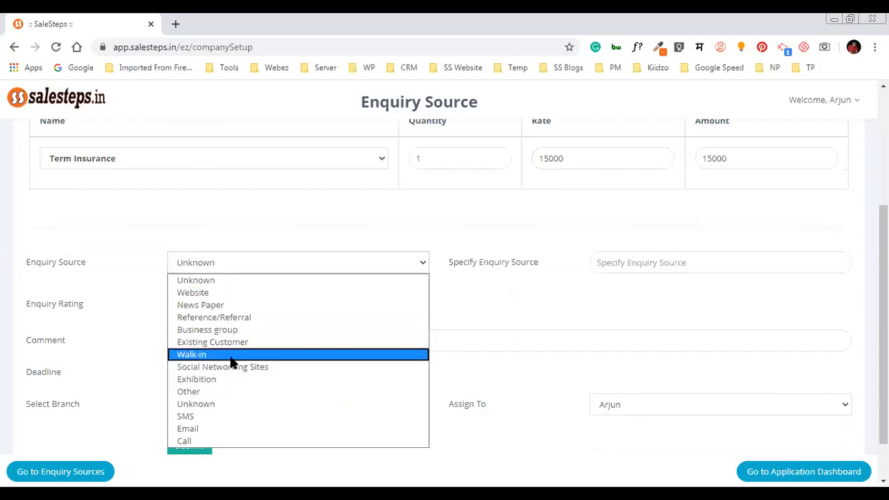
click(290, 244)
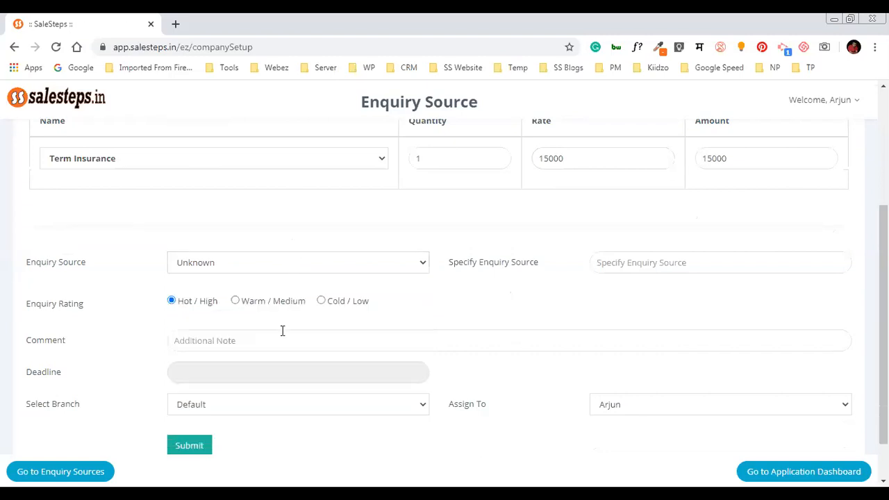
click(278, 266)
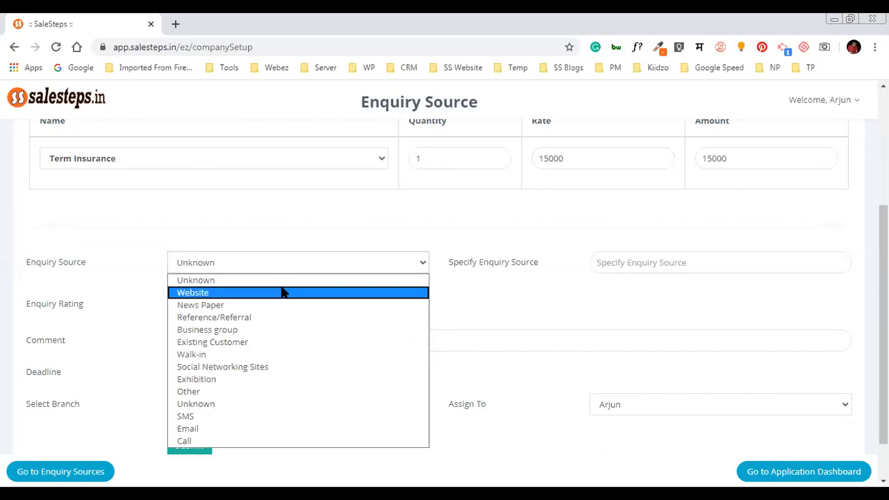
click(283, 293)
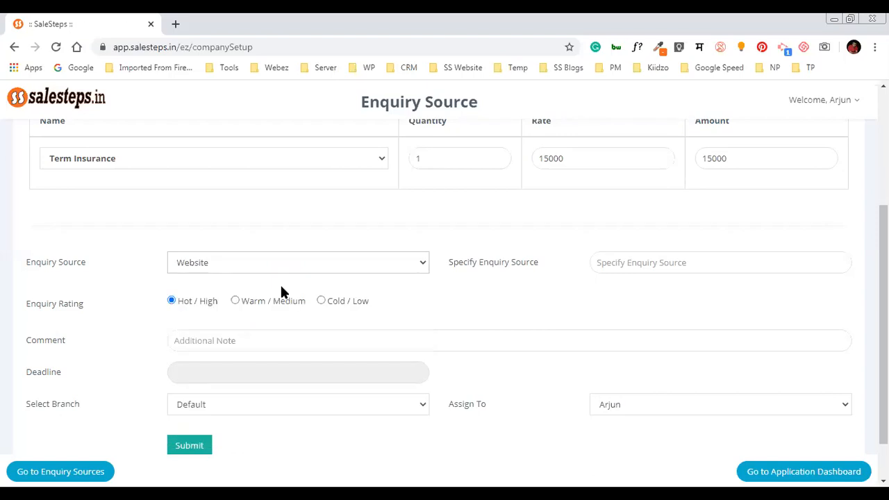
click(718, 269)
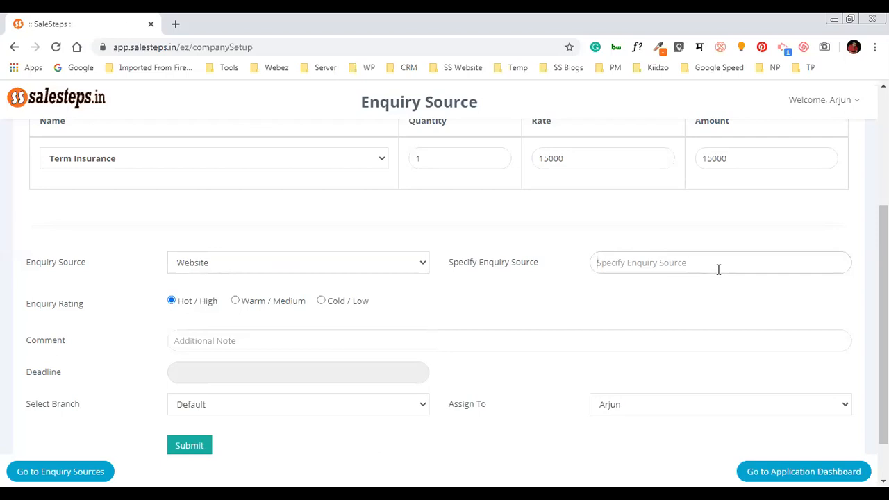
text(Webez.in)
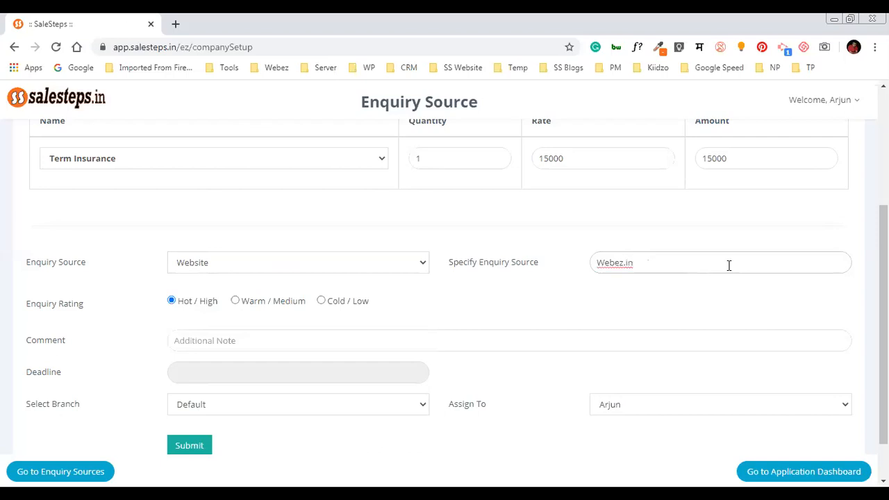
key(Home)
key(Delete)
text(w)
key(Tab)
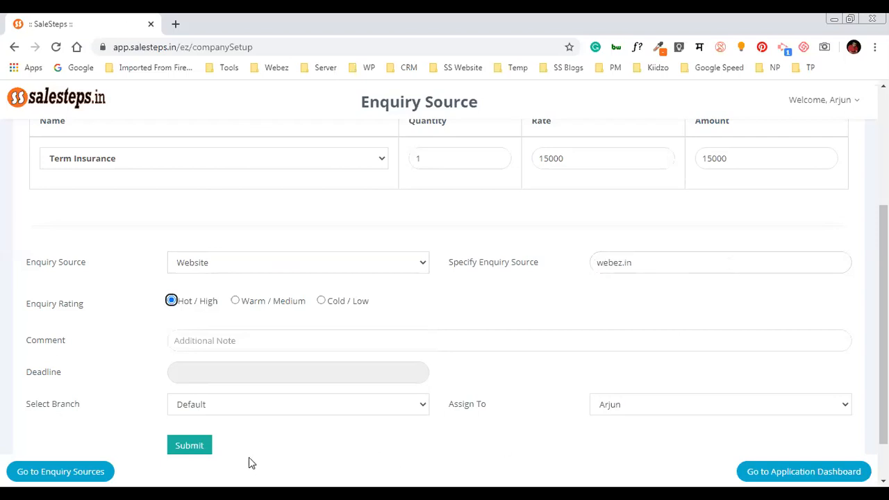
Rate the enquiry Warm / Medium and add the comment 'Needed 50 lakh Term Insurance'
click(116, 353)
click(236, 302)
click(303, 332)
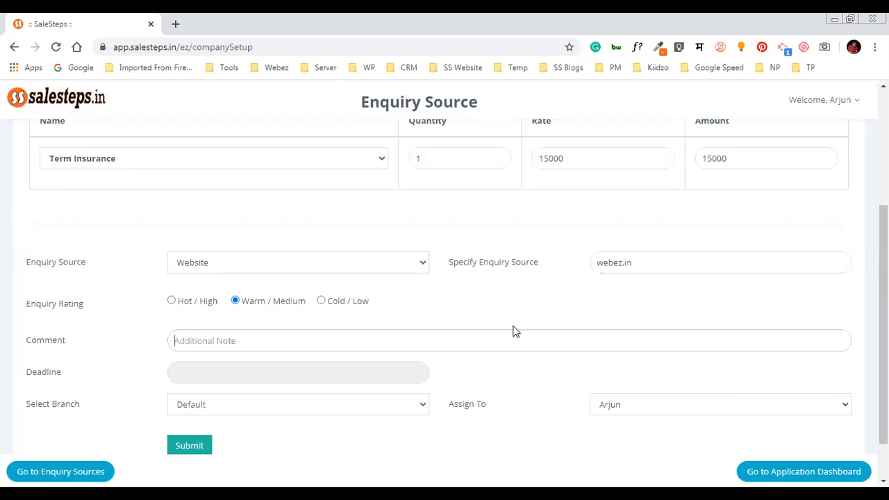
text(Needed 50 lakh T)
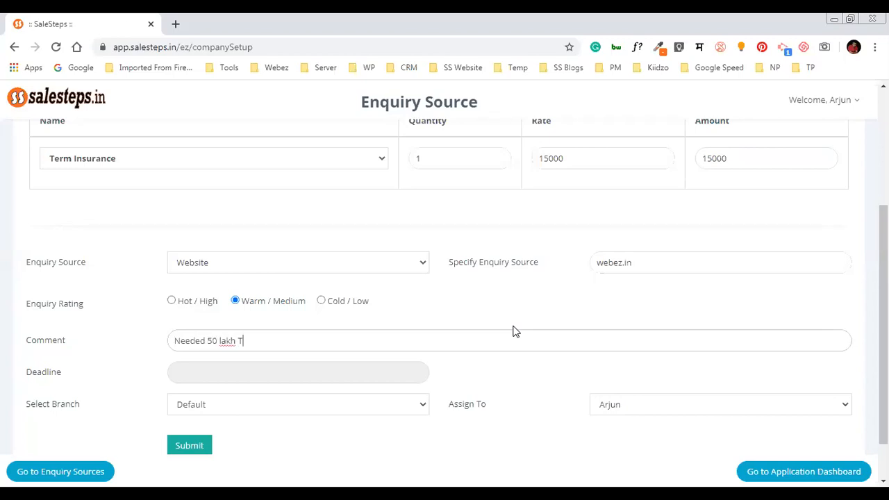
text(erm Insurance)
Check the Branch and Assign To options, keeping the current assignee unchanged
click(415, 413)
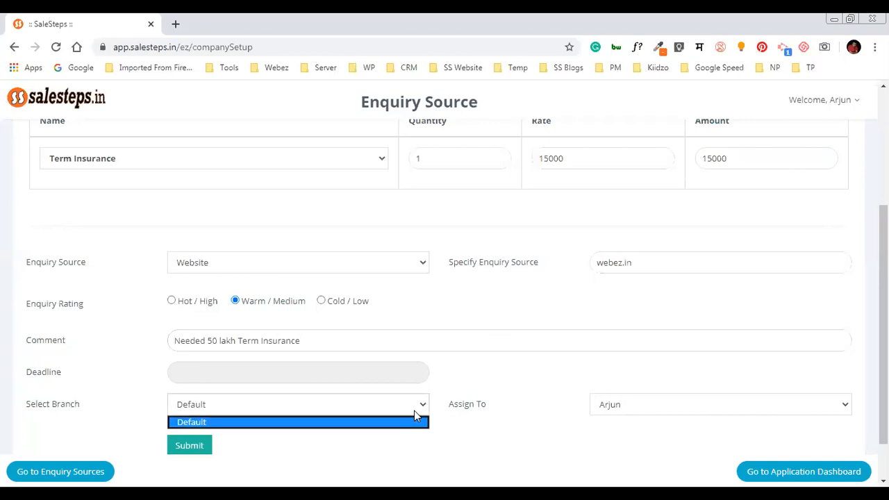
click(627, 410)
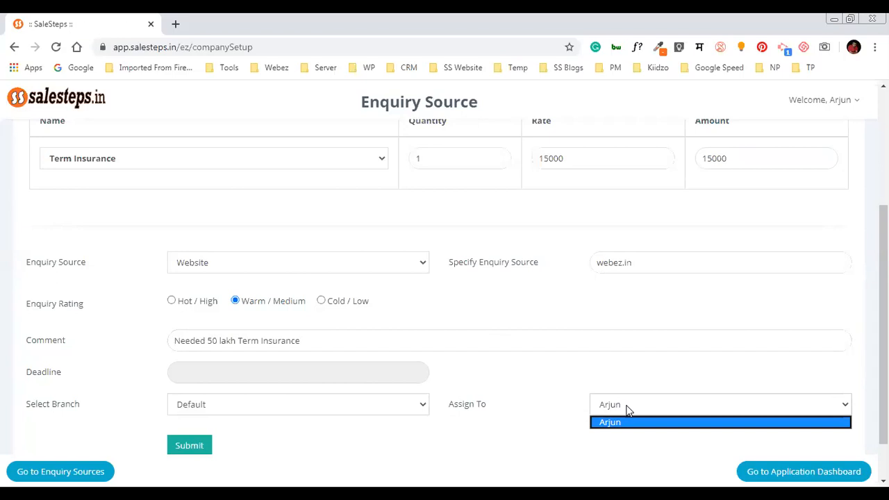
click(500, 415)
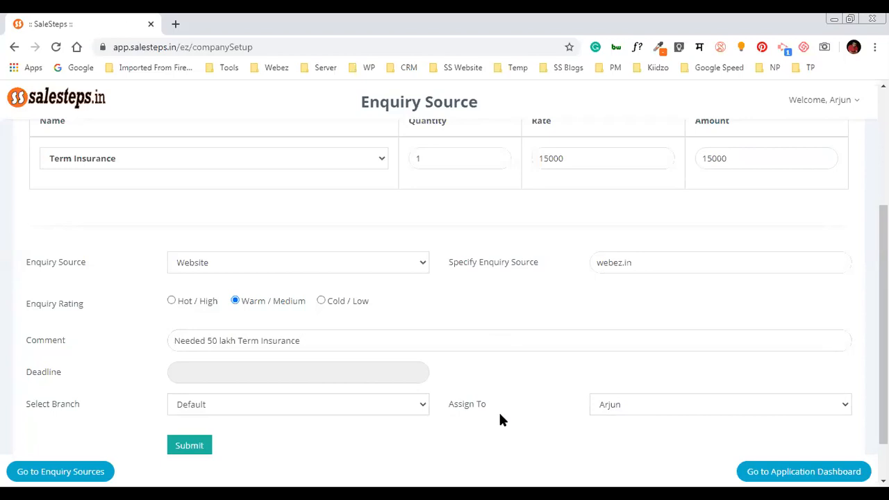
scroll(588, 359, up, 3)
scroll(588, 357, down, 4)
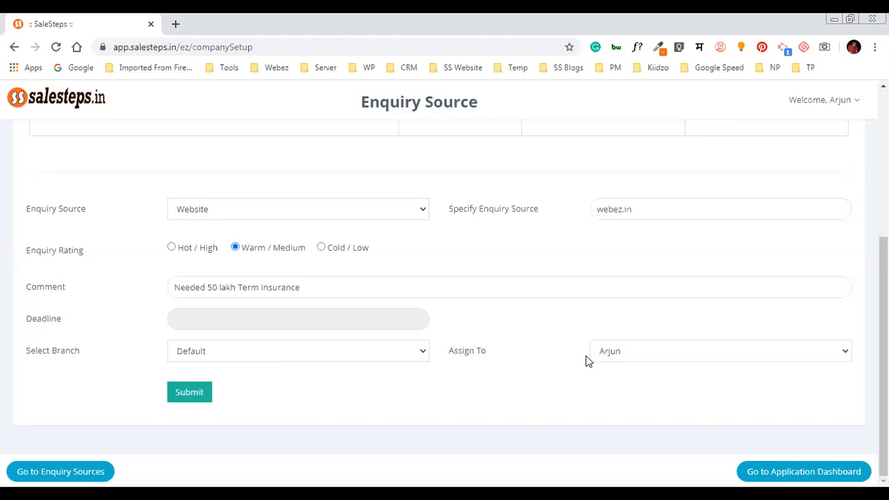
Pick 23 in the June 2020 calendar so the Deadline reads 23-06-2020
click(325, 312)
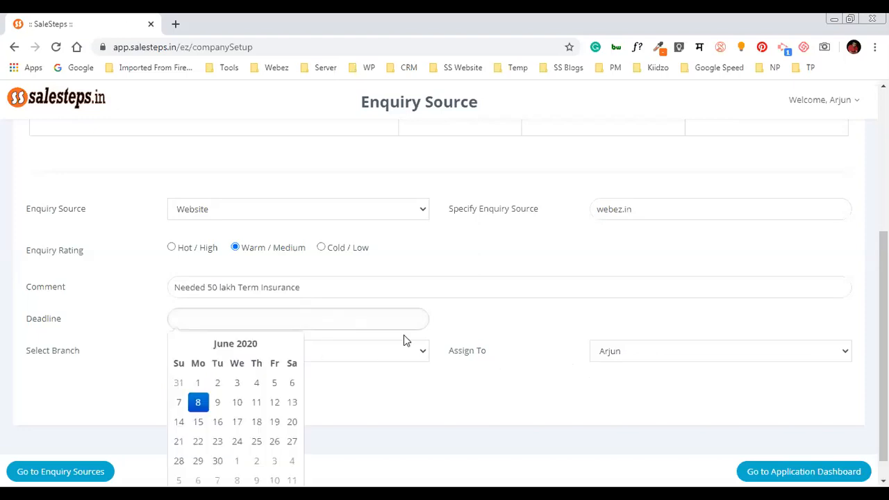
scroll(400, 367, down, 1)
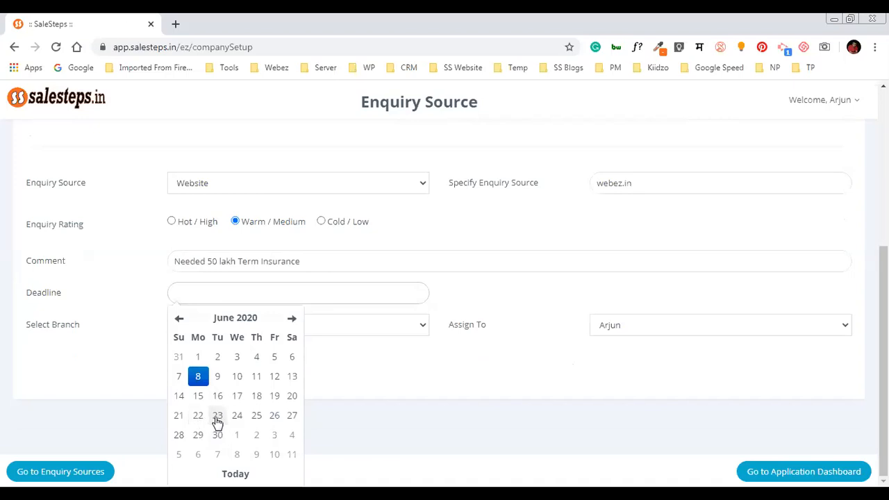
click(217, 417)
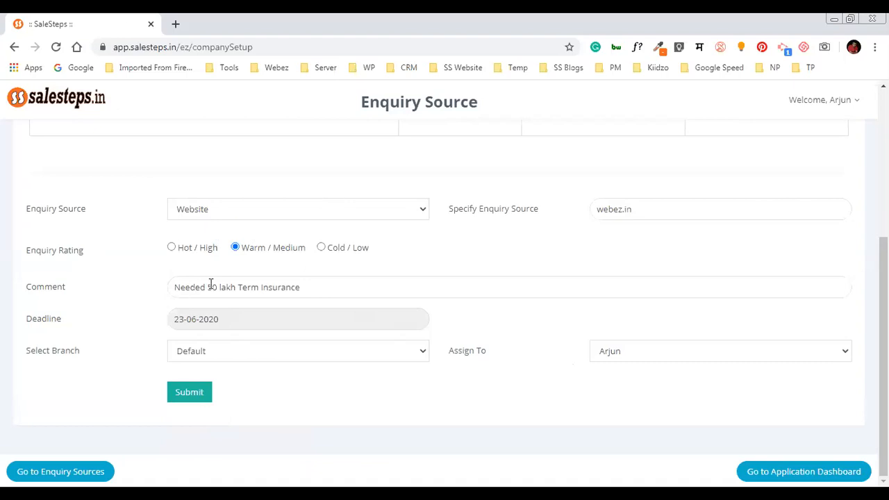
scroll(211, 284, up, 3)
scroll(211, 284, down, 3)
scroll(250, 377, up, 4)
scroll(249, 376, down, 4)
scroll(544, 344, up, 2)
scroll(544, 344, up, 2)
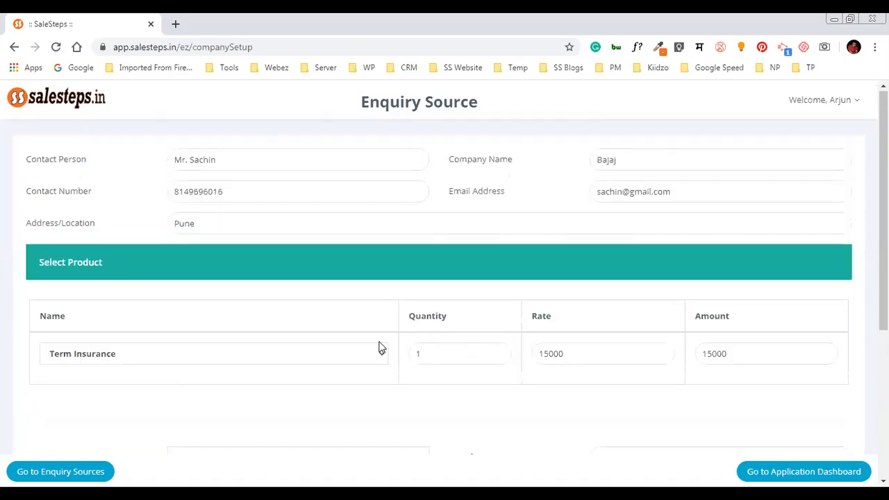
scroll(381, 347, down, 4)
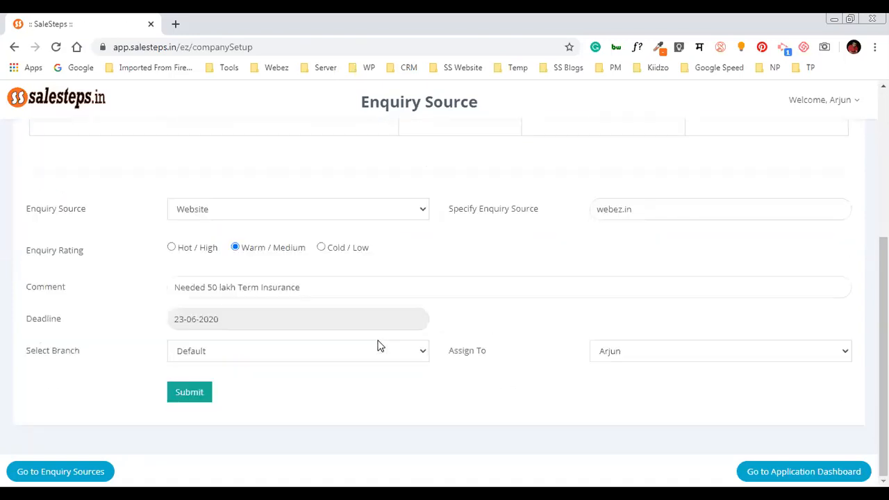
click(190, 393)
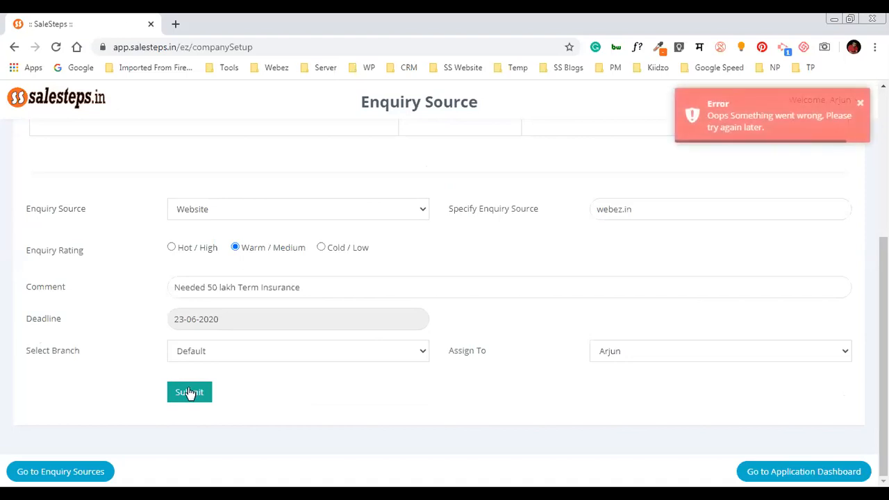
click(863, 105)
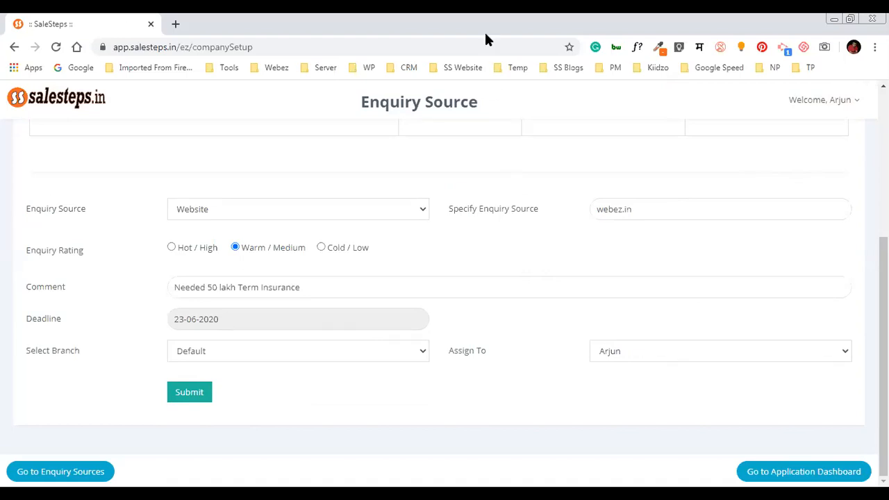
click(859, 103)
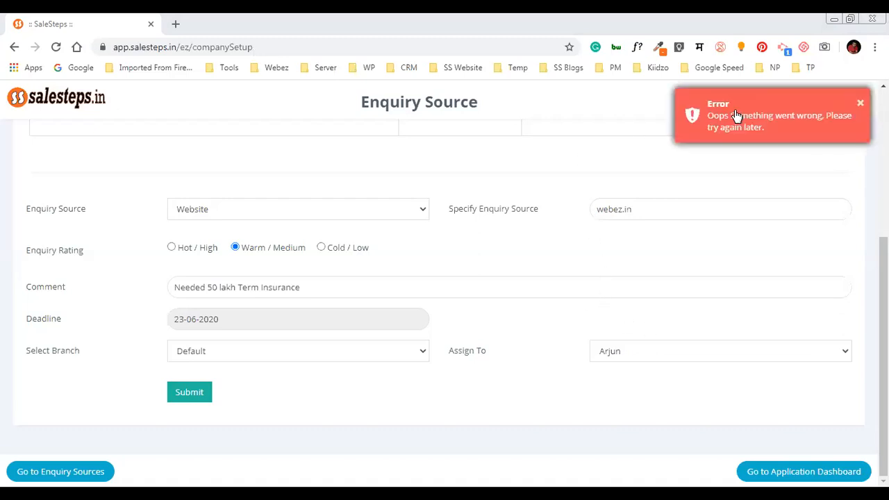
click(742, 115)
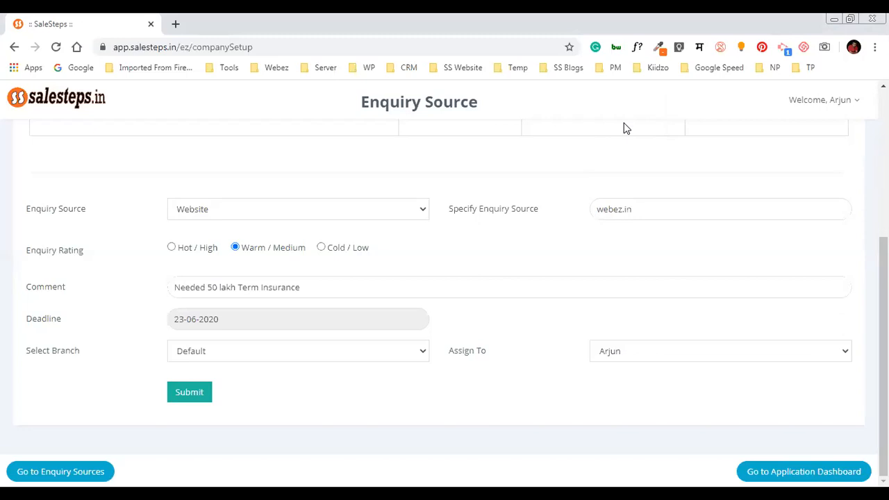
scroll(444, 278, up, 4)
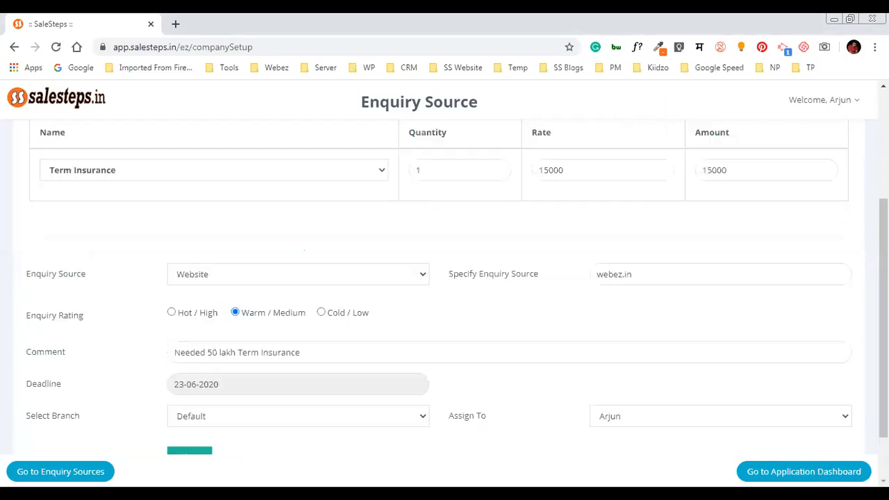
Log out and sign back in with the other user's saved login credentials
click(851, 104)
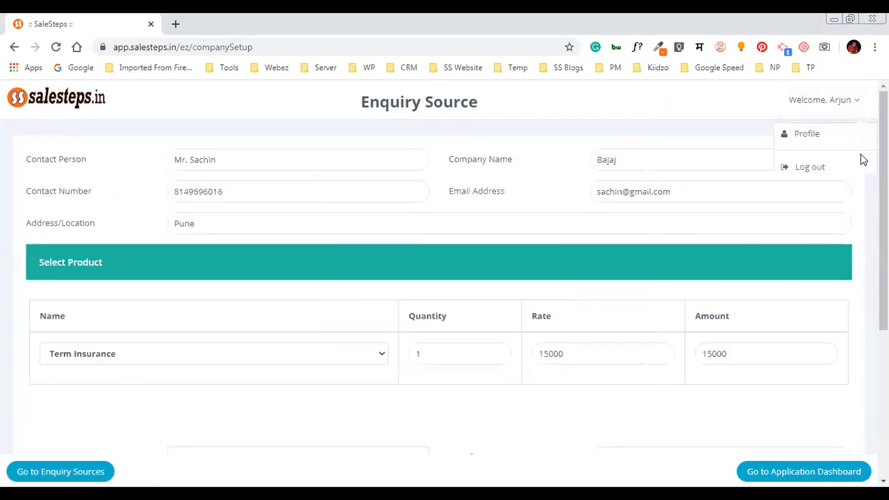
click(812, 166)
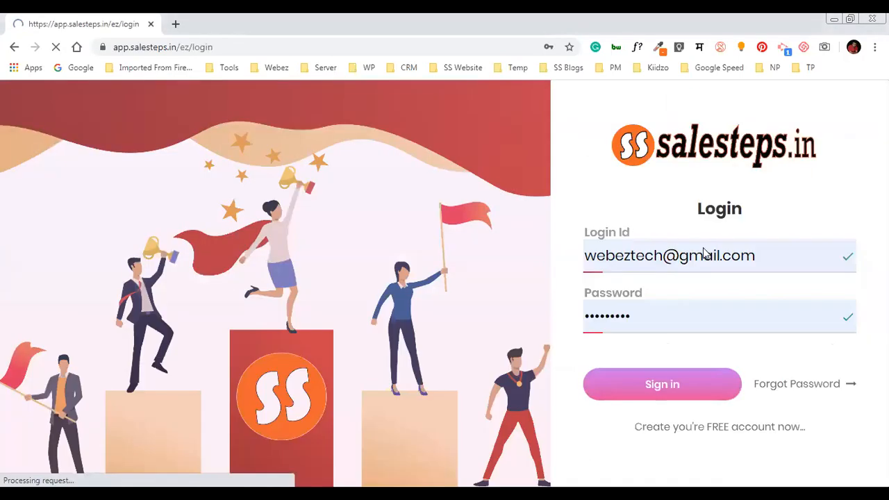
click(705, 254)
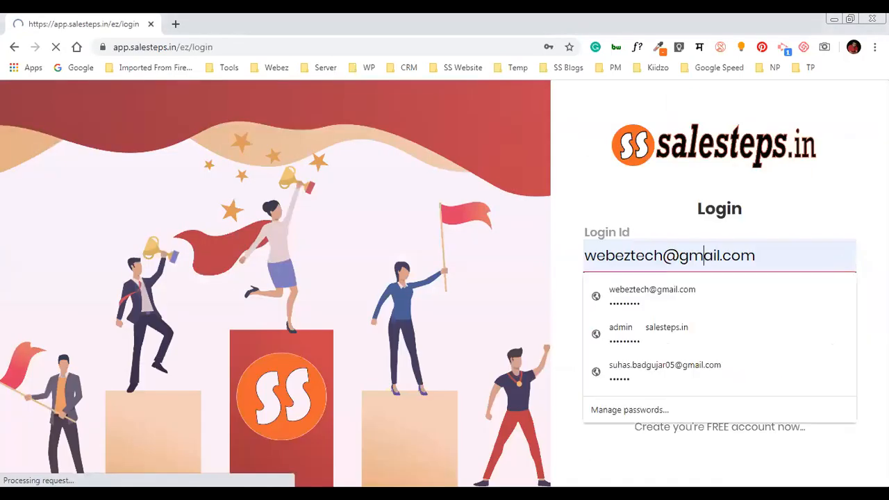
click(736, 366)
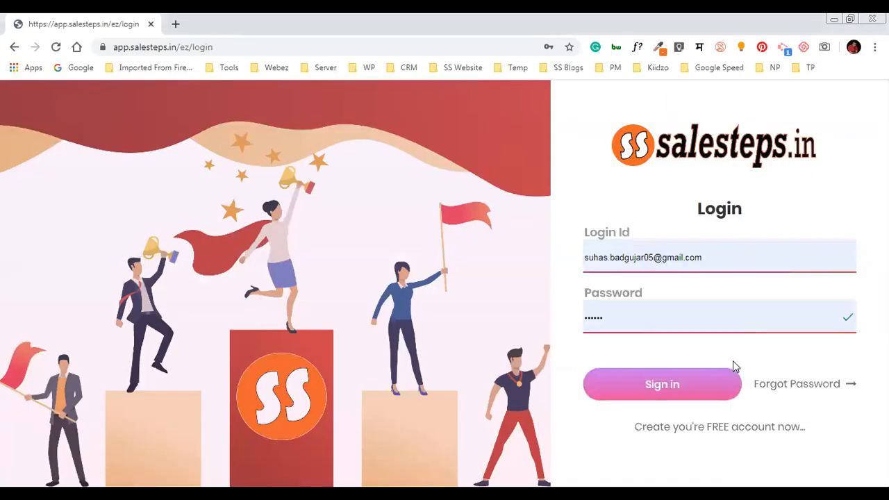
click(701, 378)
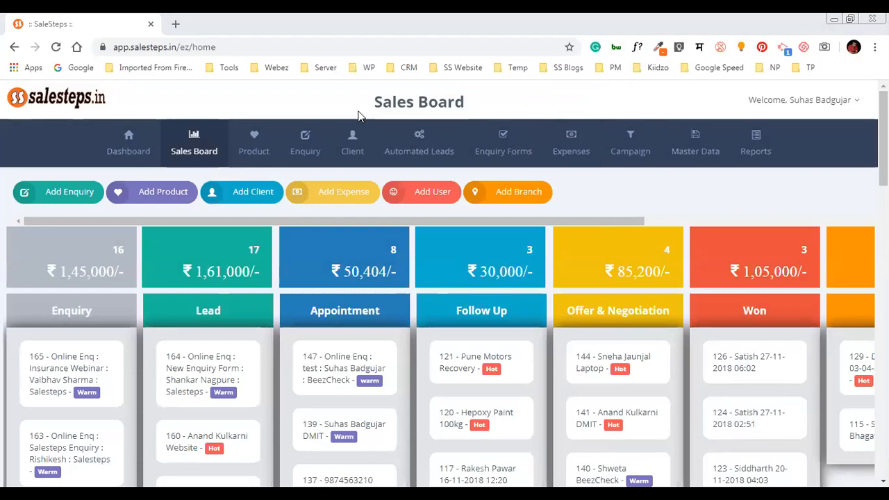
drag(369, 104, 467, 101)
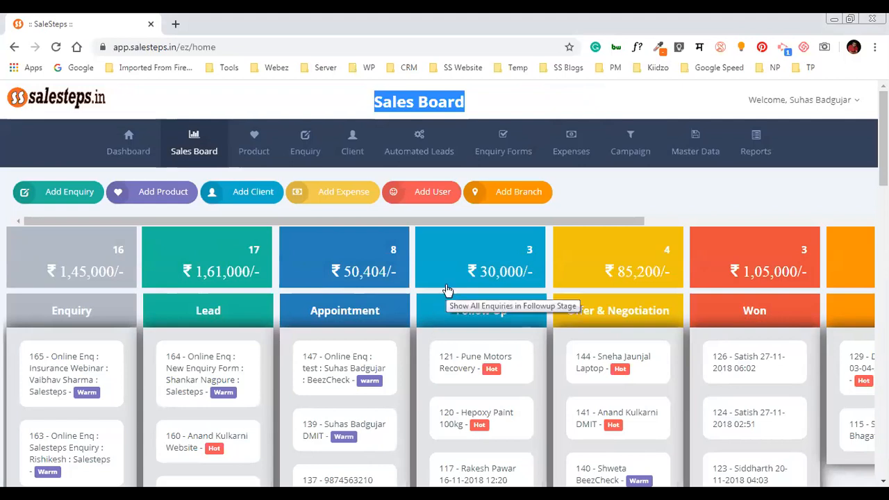
drag(520, 225, 374, 233)
scroll(372, 232, down, 2)
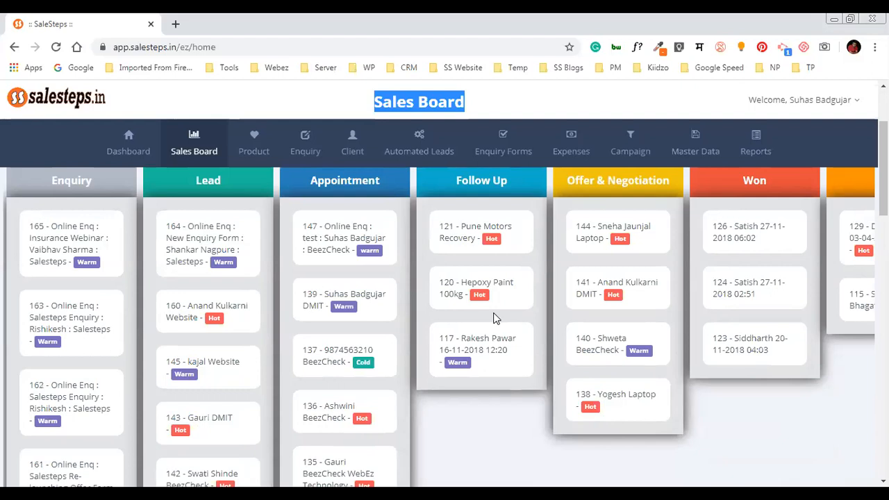
scroll(492, 318, up, 1)
scroll(486, 316, up, 1)
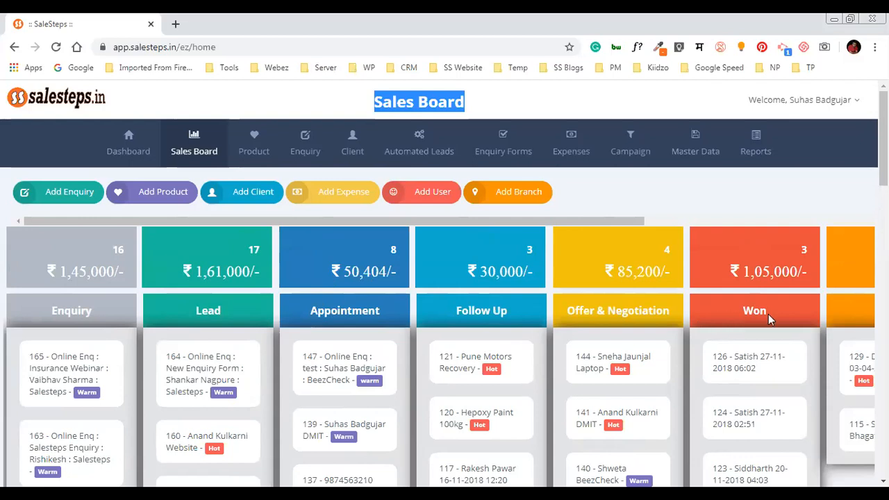
click(779, 220)
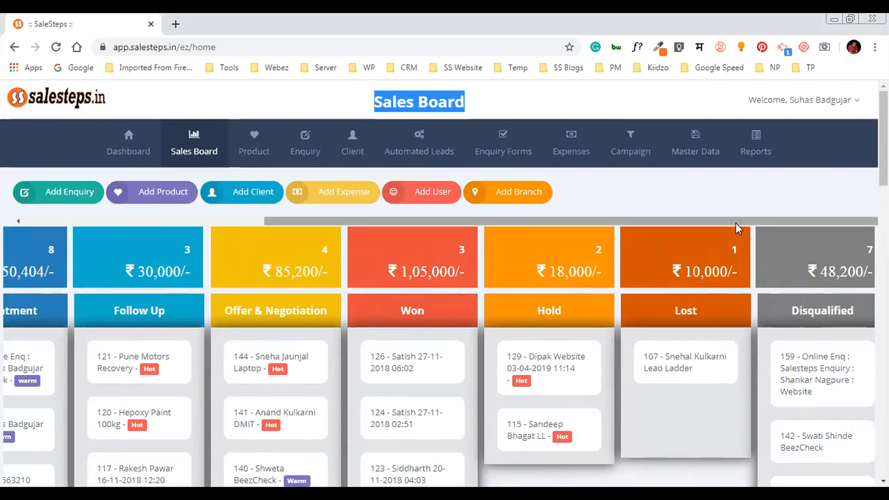
drag(733, 220, 426, 194)
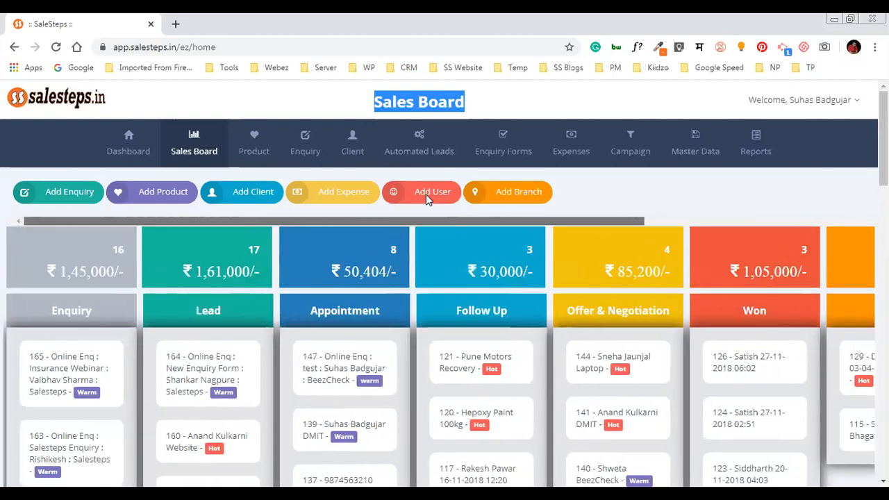
click(609, 200)
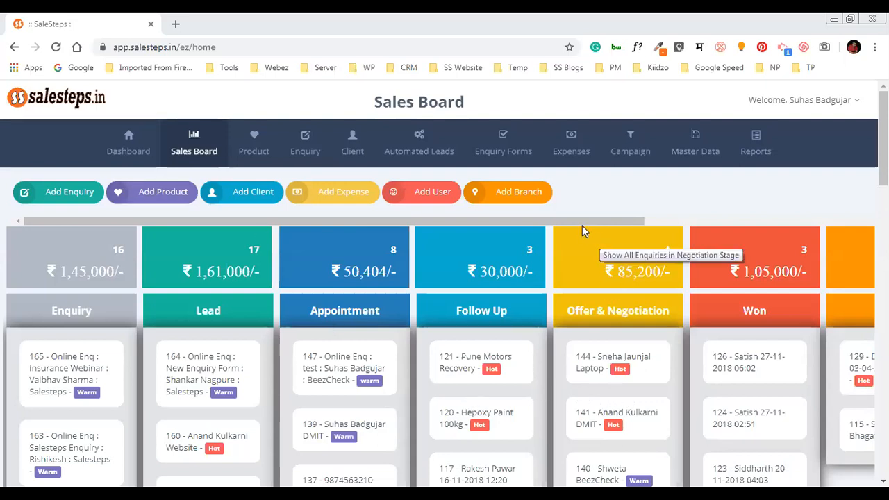
Scroll the Sales Board fully right to show the Hold, Lost and Disqualified stages
drag(577, 223, 826, 206)
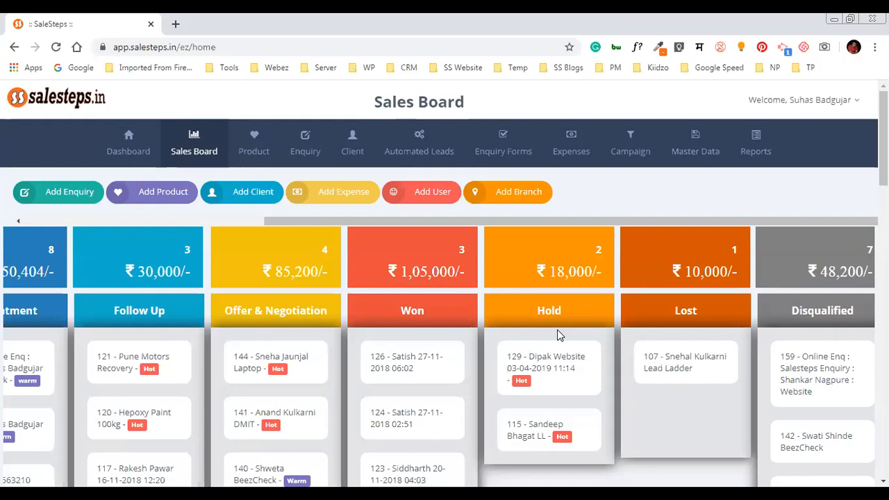
drag(673, 225, 77, 369)
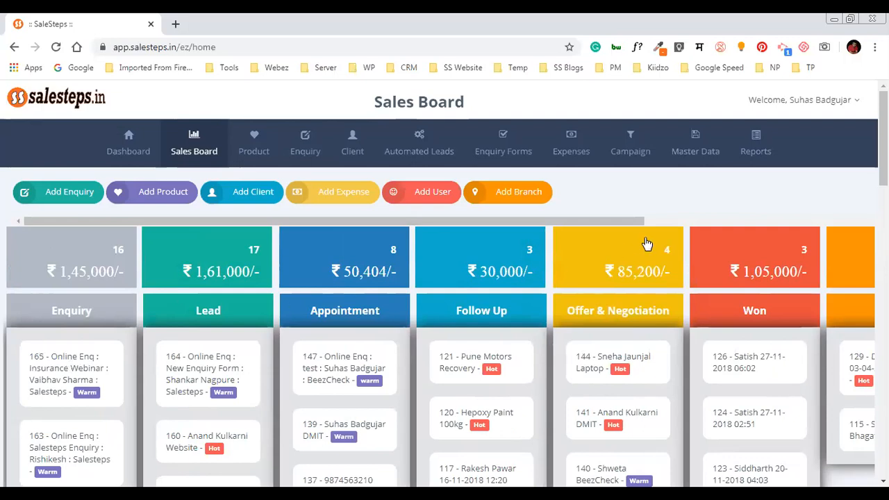
click(661, 222)
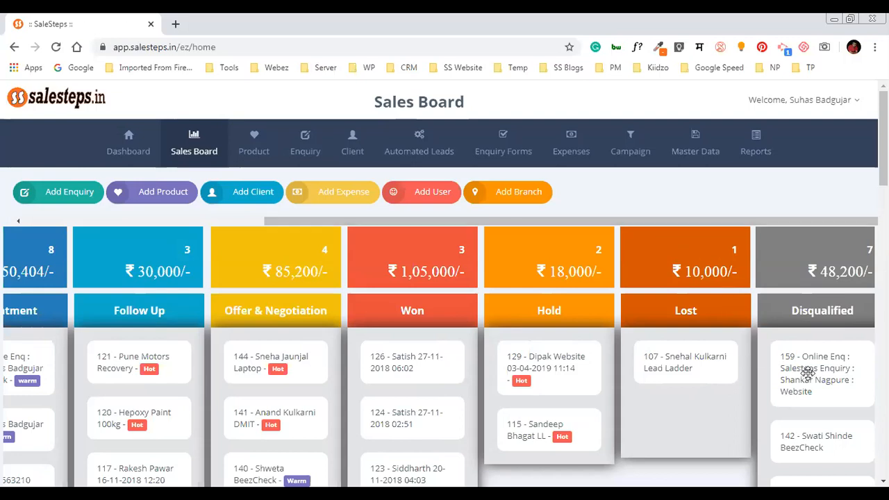
click(250, 224)
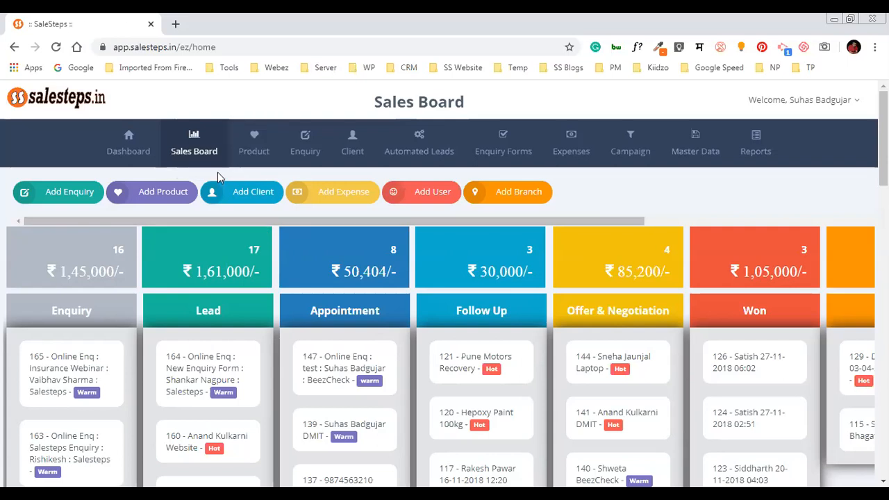
Start a new enquiry and fill its contact details from the Alfa Paints client record
click(72, 198)
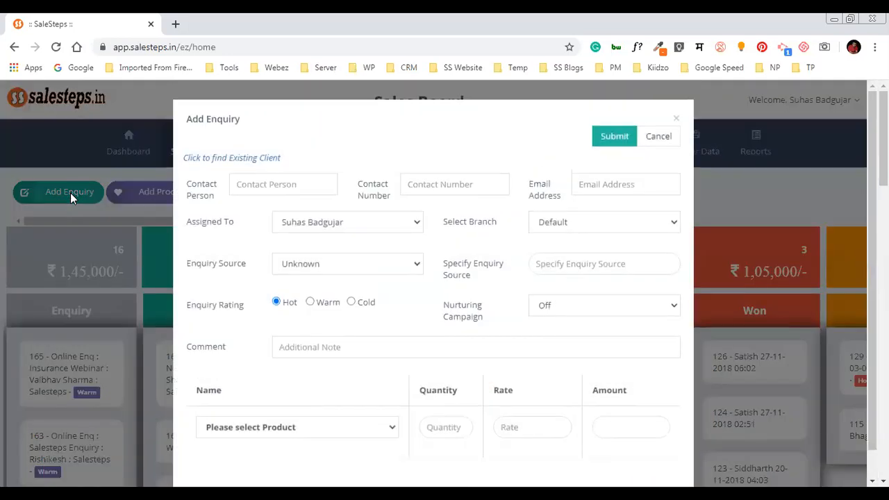
click(251, 180)
click(223, 160)
scroll(468, 262, down, 3)
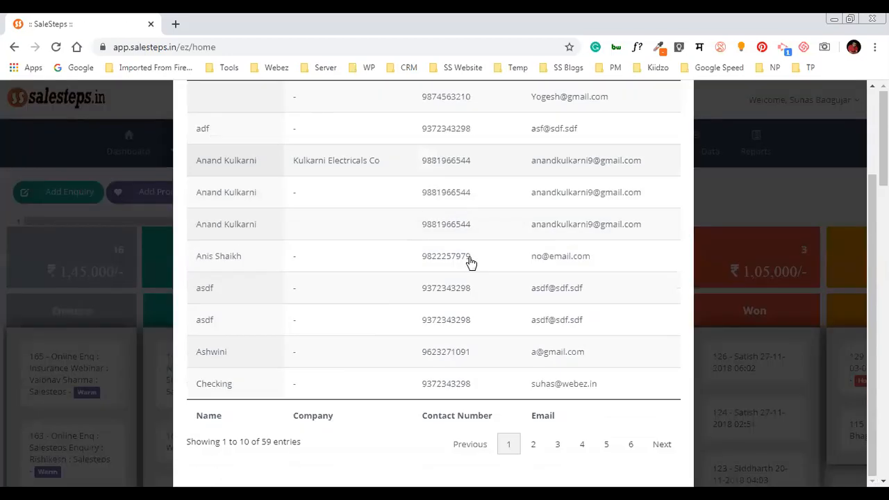
click(631, 444)
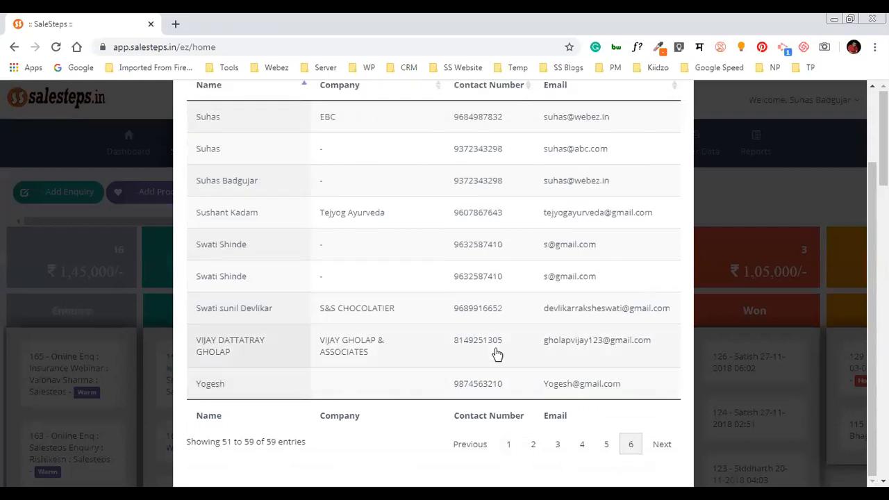
scroll(359, 324, up, 2)
click(623, 147)
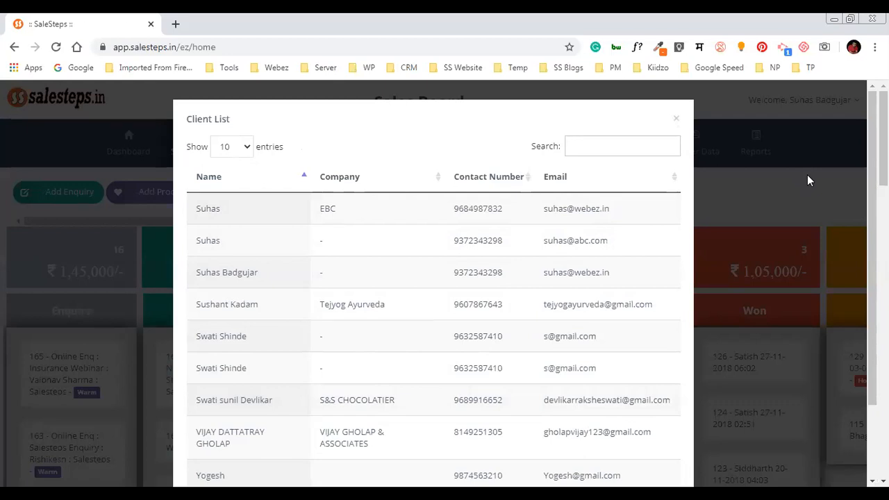
text(sach)
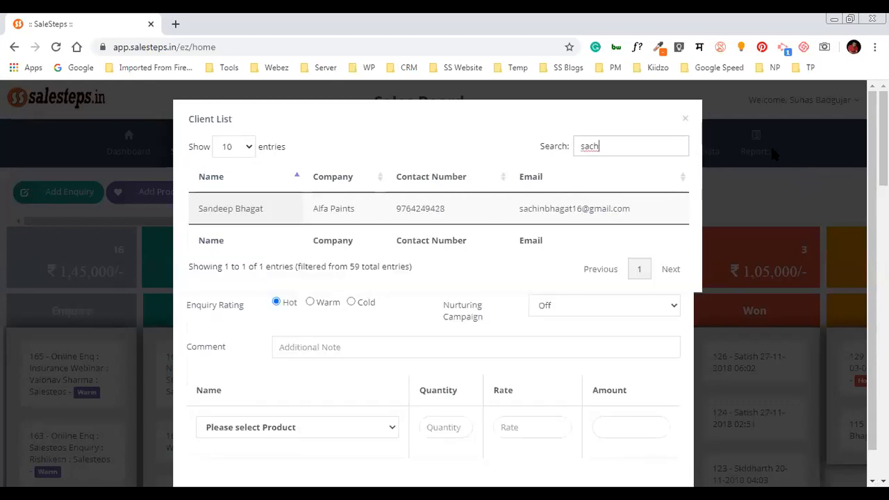
click(539, 215)
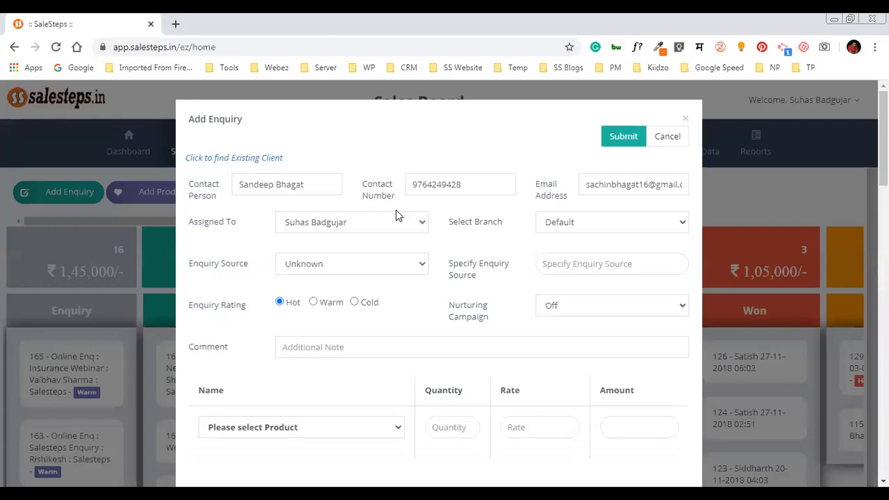
Review the contact person's name and keep the branch as Default
click(285, 189)
double_click(259, 186)
click(297, 185)
double_click(297, 184)
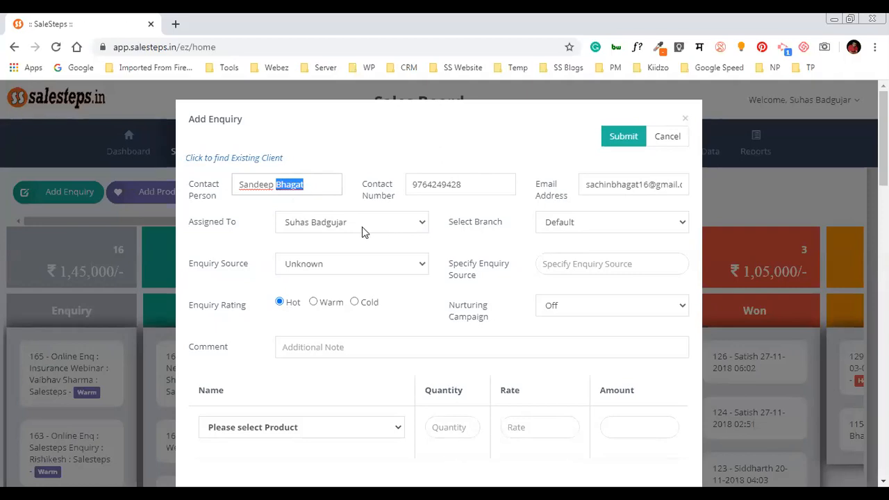
click(598, 223)
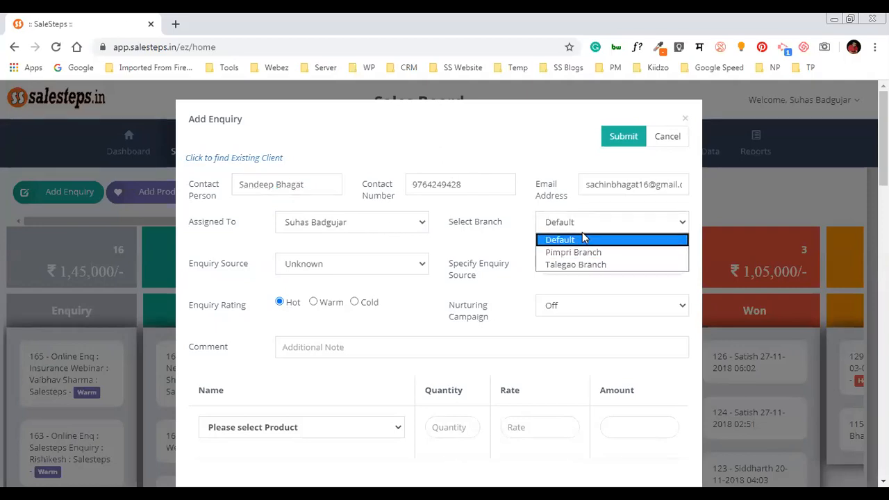
click(572, 239)
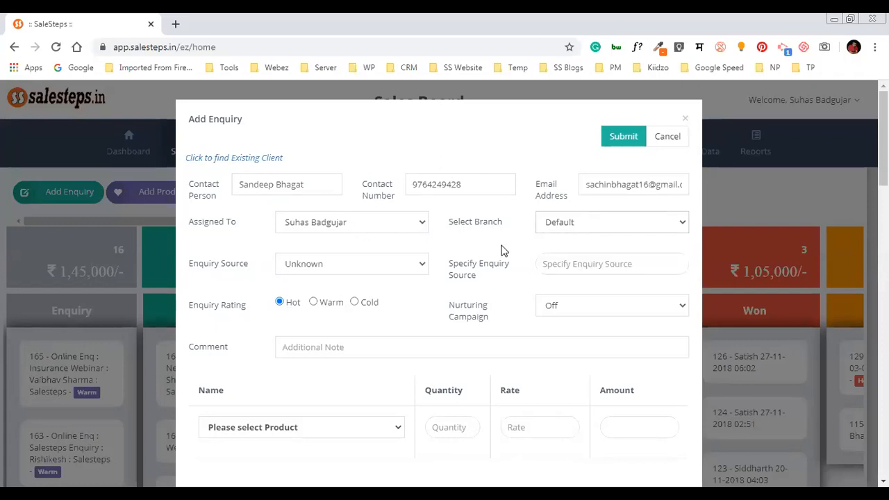
Set the enquiry source to Just dial, with JD as the specified source
click(295, 271)
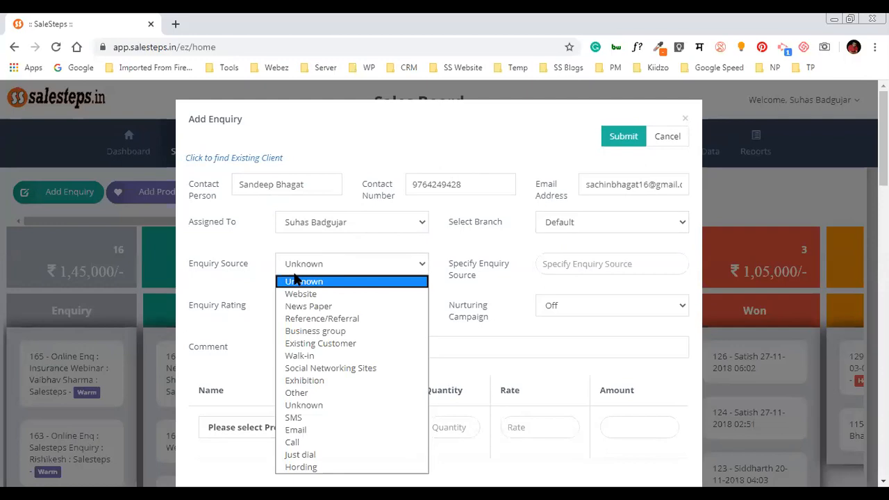
click(371, 455)
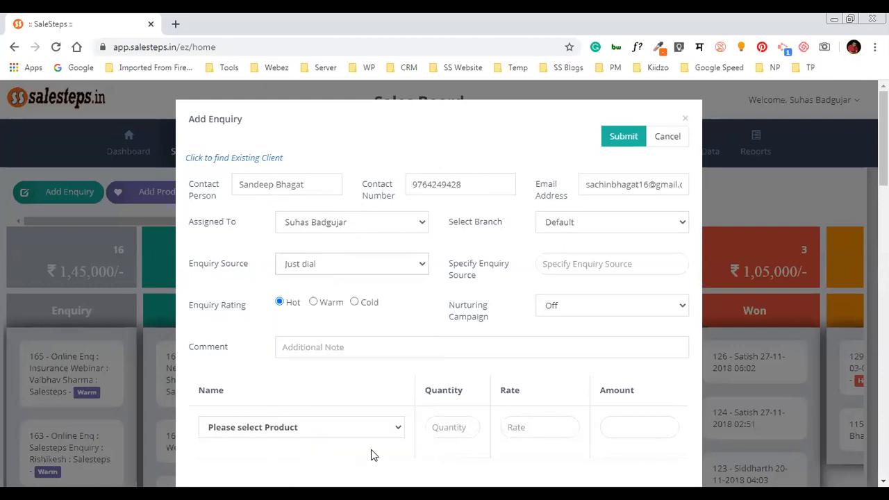
click(632, 267)
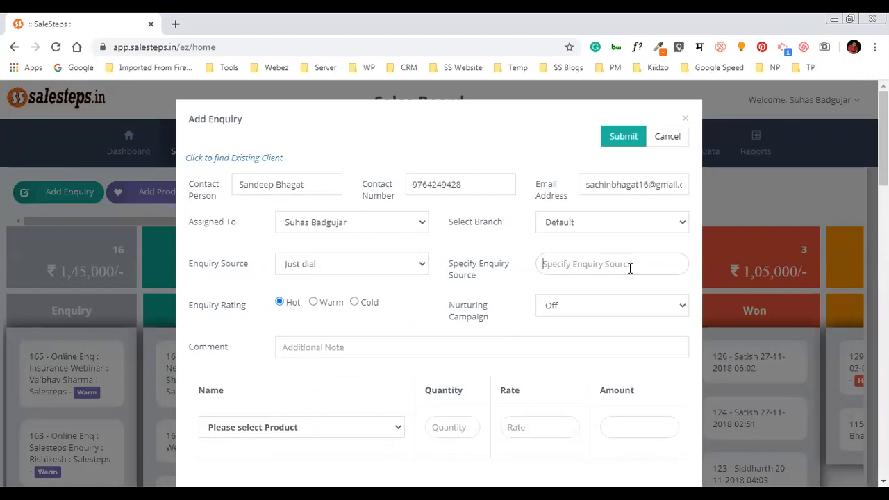
text(JD)
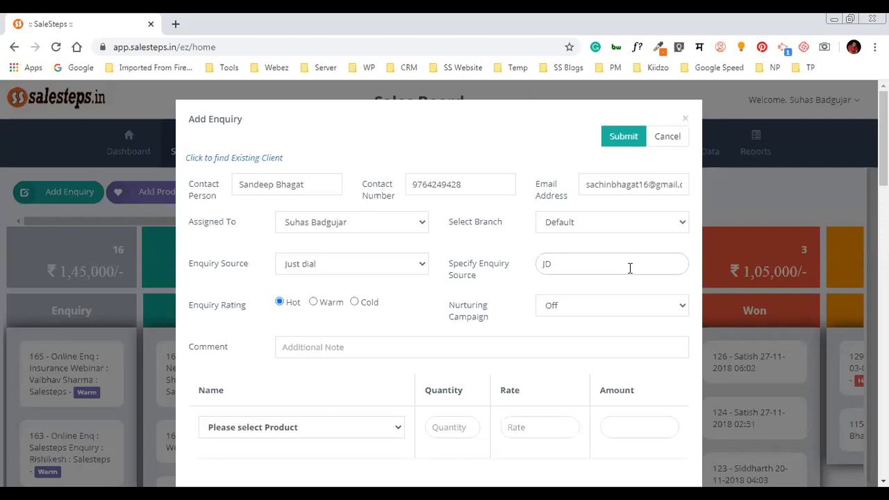
click(294, 347)
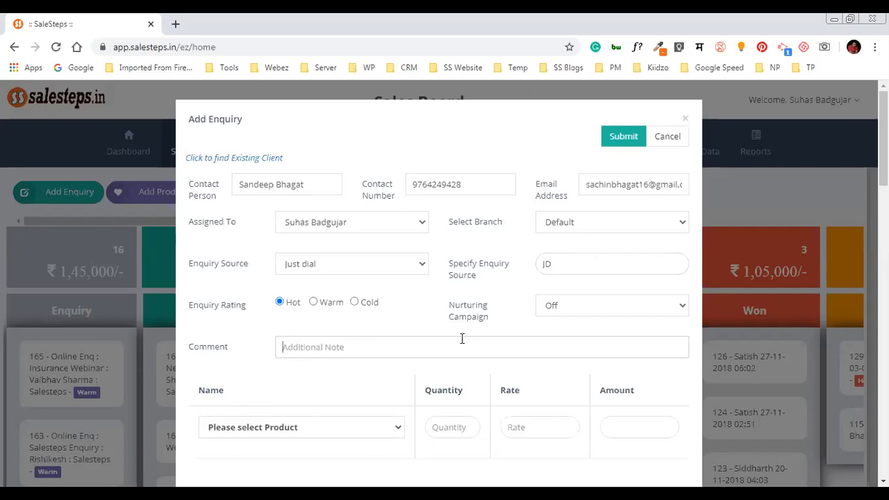
scroll(444, 351, down, 2)
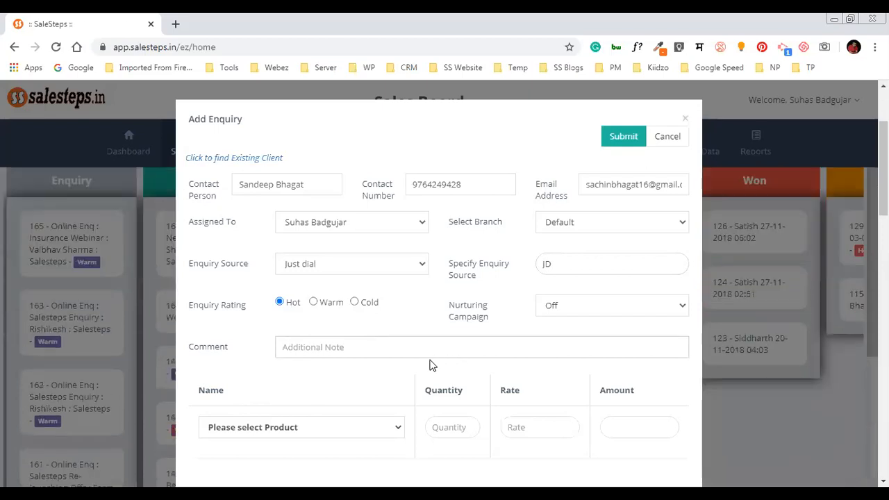
Add Bulk SMS/Whatsapp as the product, comment '10,000 Bulk SMS', and submit the enquiry
click(377, 431)
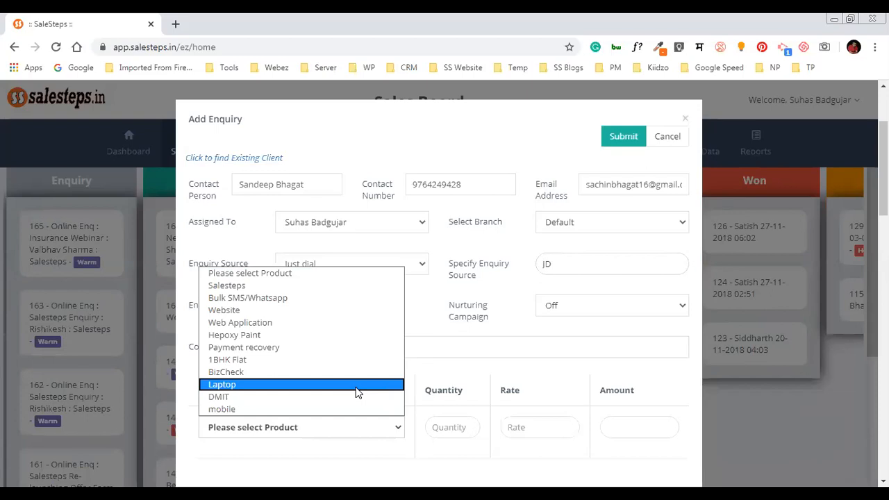
click(341, 297)
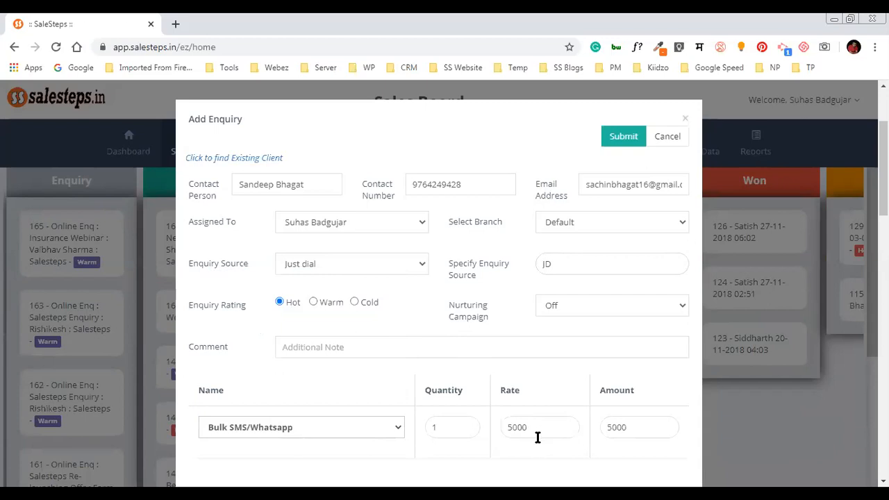
click(328, 350)
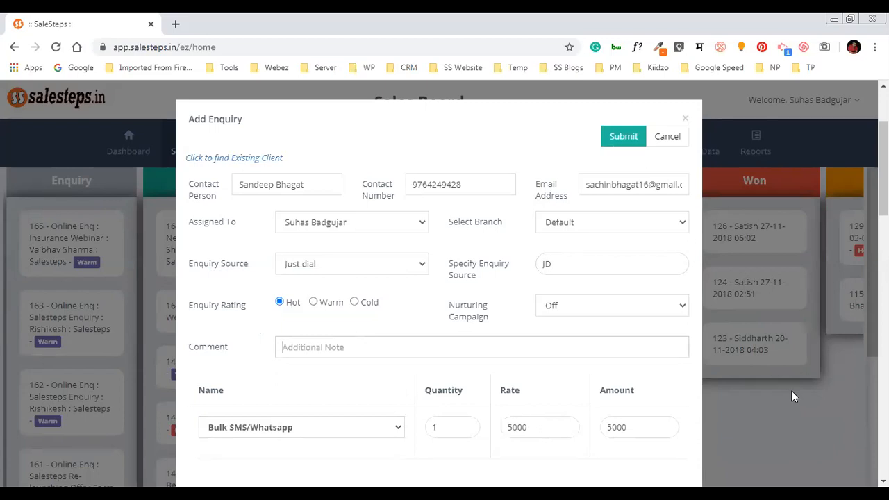
text(10)
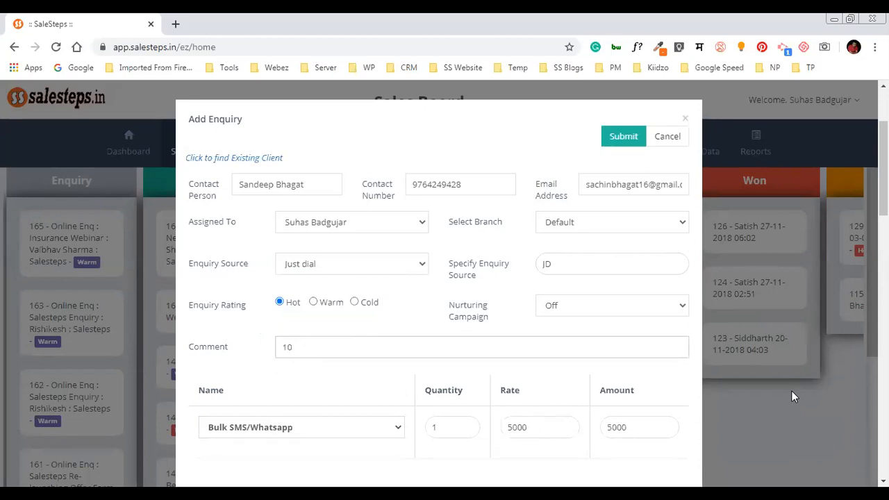
text(,0000)
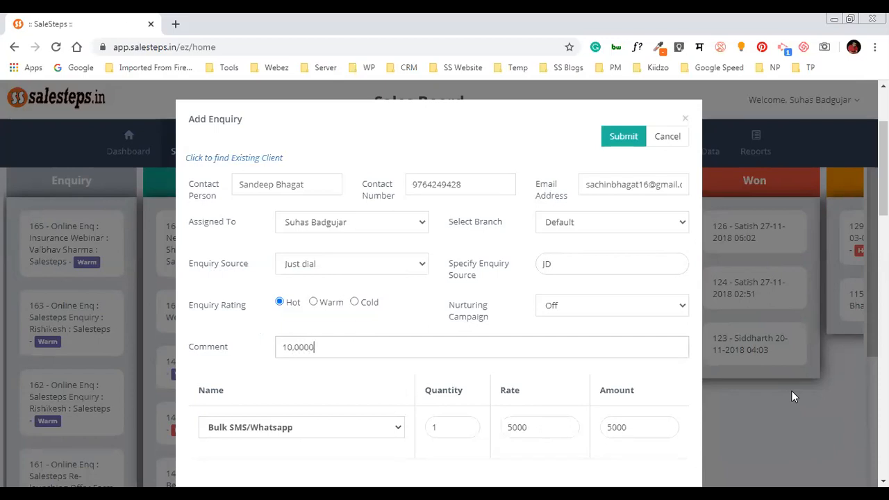
key(BackSpace)
text(Bulk SMS)
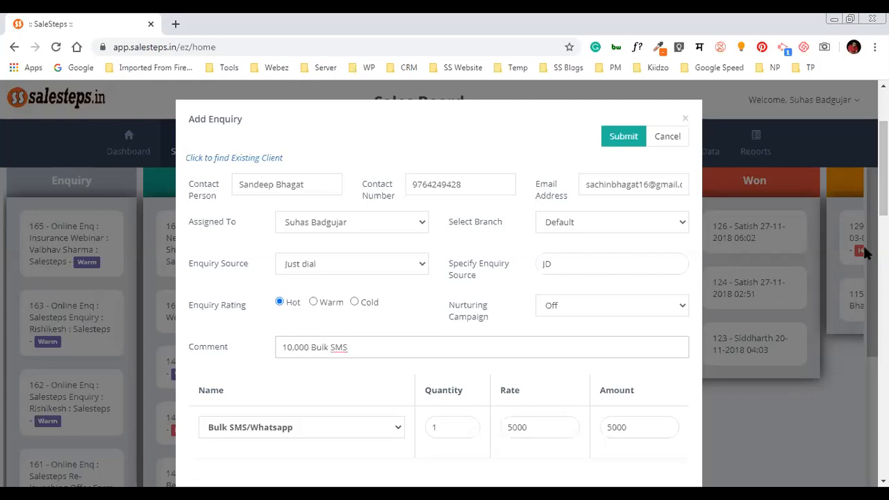
click(623, 136)
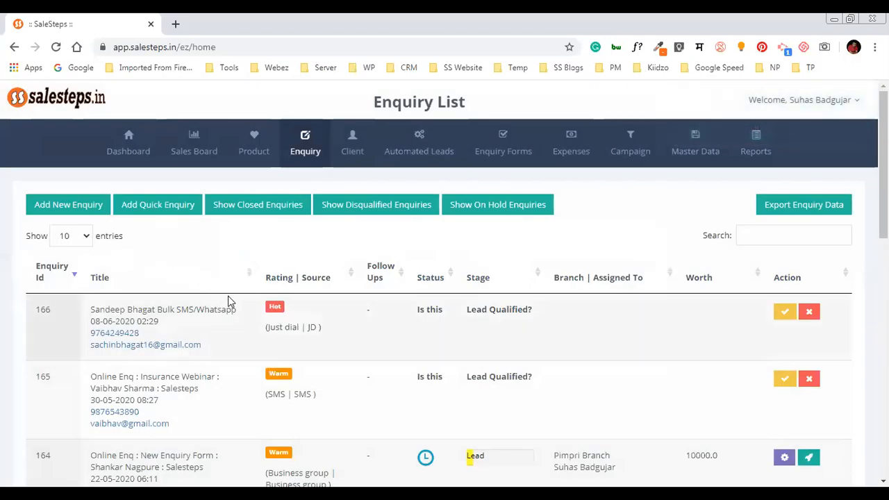
Review enquiry 166's row, including its 'Is this Lead Qualified?' prompt
double_click(42, 309)
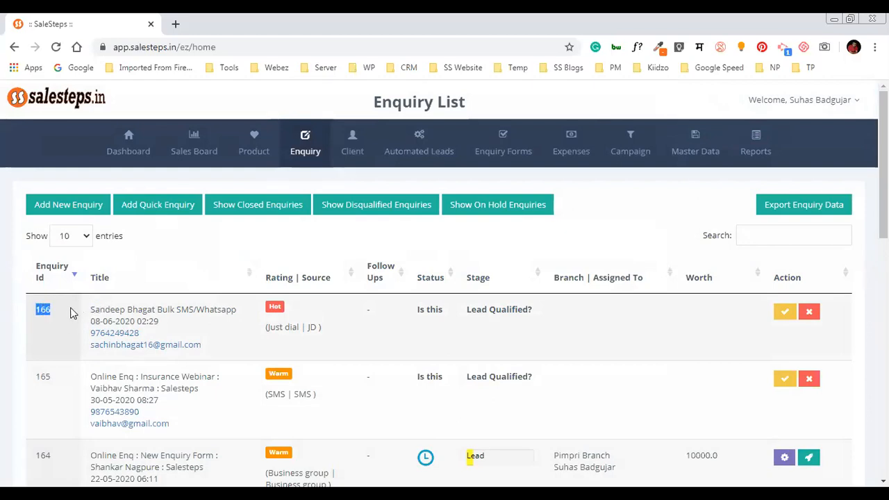
double_click(150, 309)
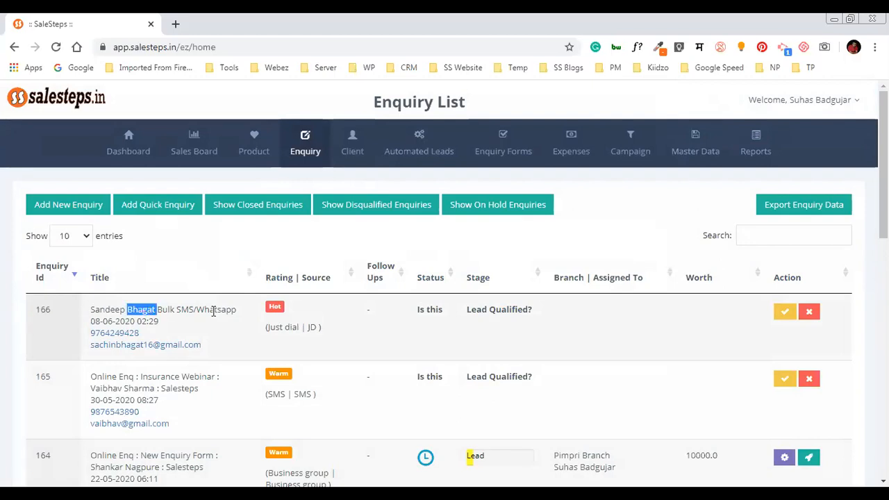
double_click(185, 310)
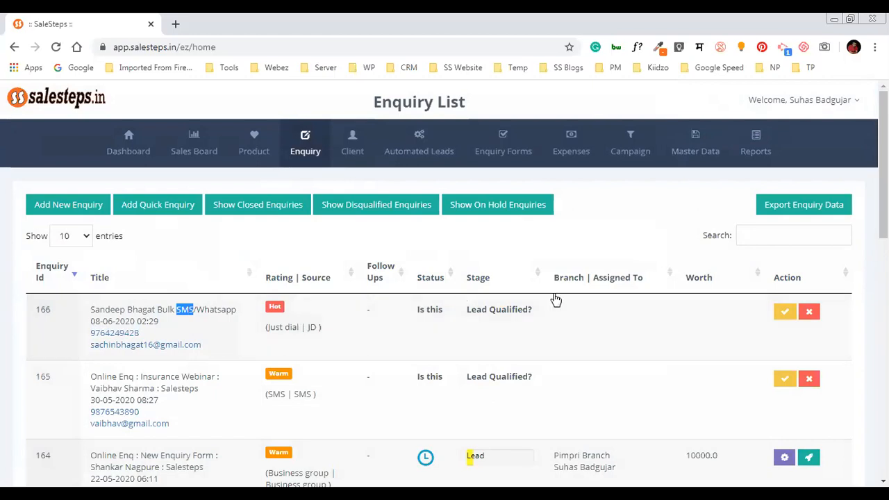
drag(420, 309, 554, 316)
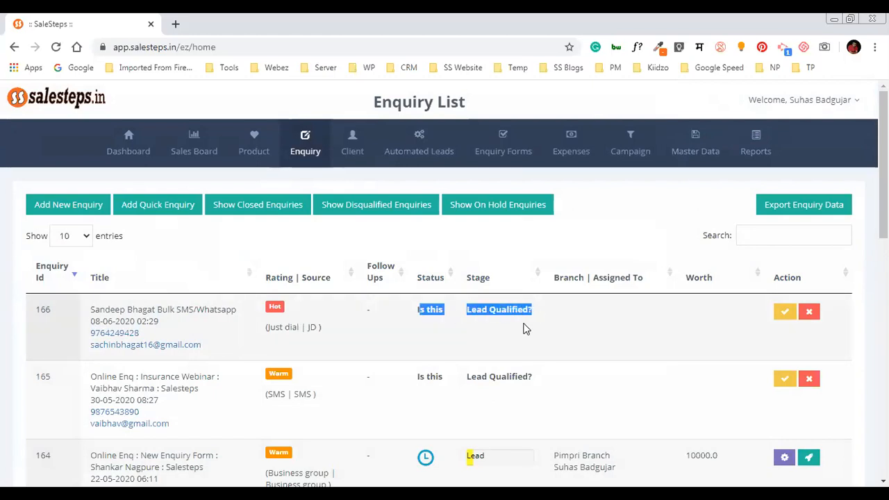
click(497, 335)
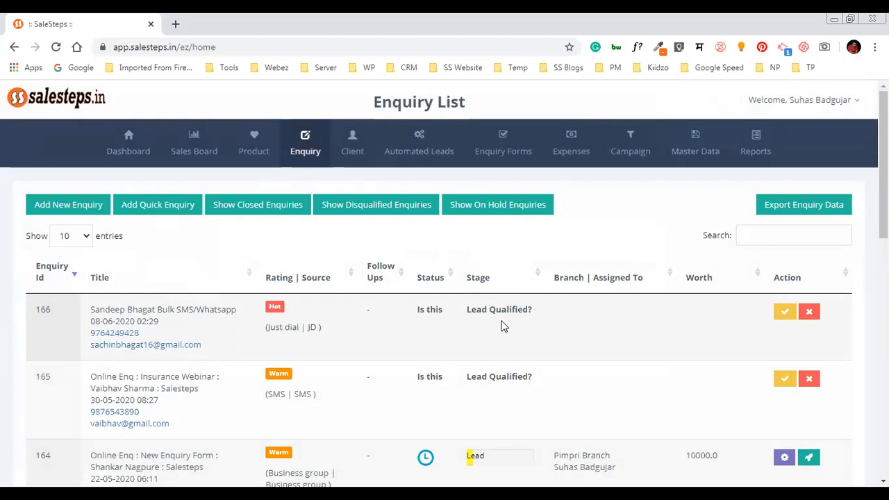
Mark enquiry 166 as a qualified Lead, then return to the Sales Board
click(787, 314)
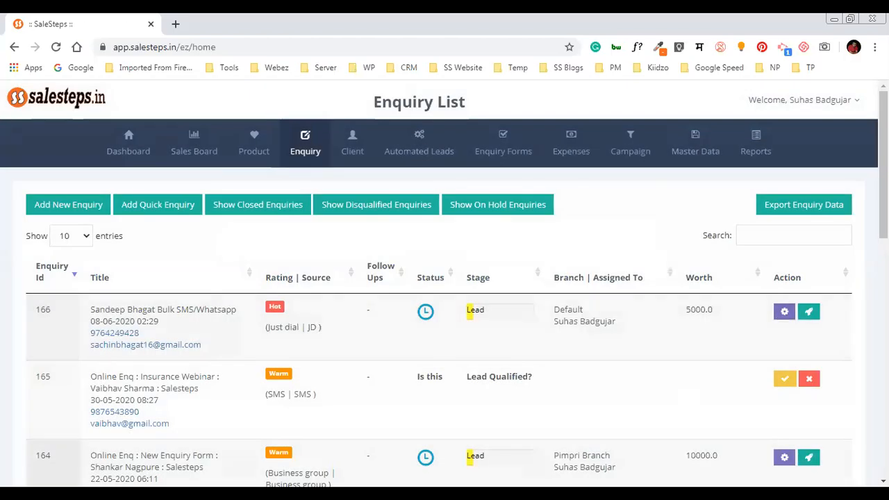
mouse_move(428, 316)
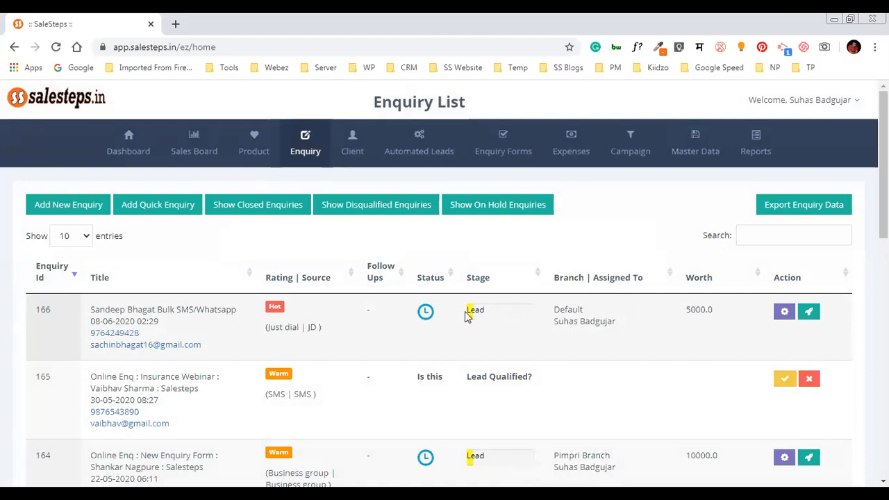
double_click(574, 308)
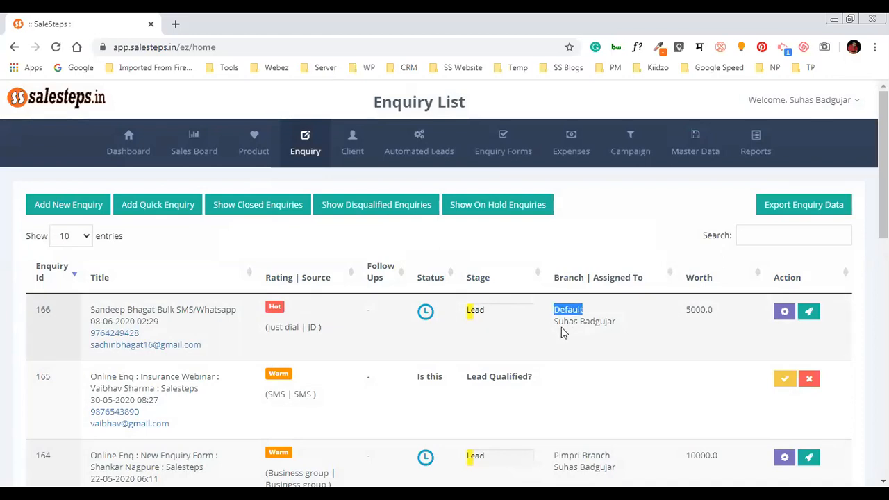
drag(553, 322, 621, 326)
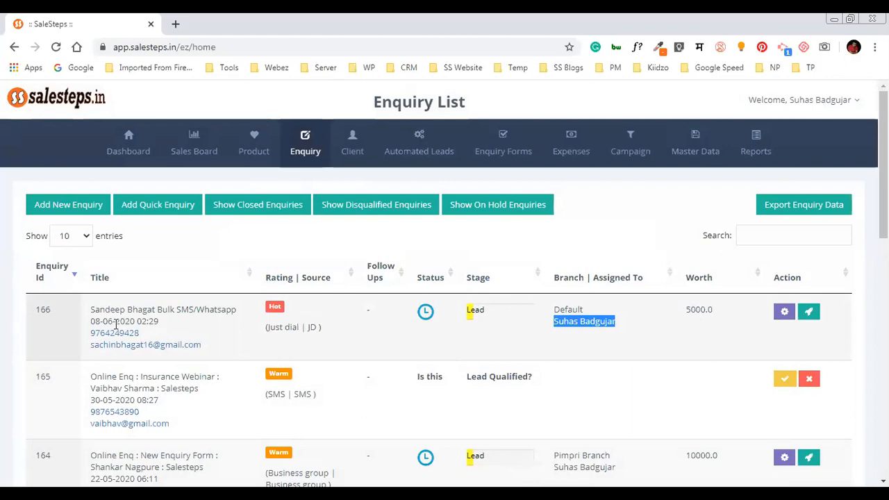
click(194, 145)
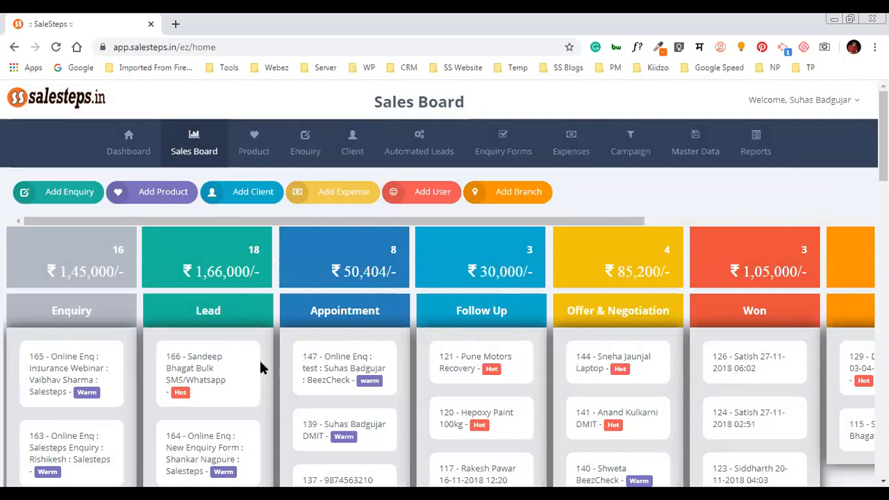
Open enquiry 166, leave its stage at Lead, and view its Bulk SMS/Whatsapp product line
click(209, 358)
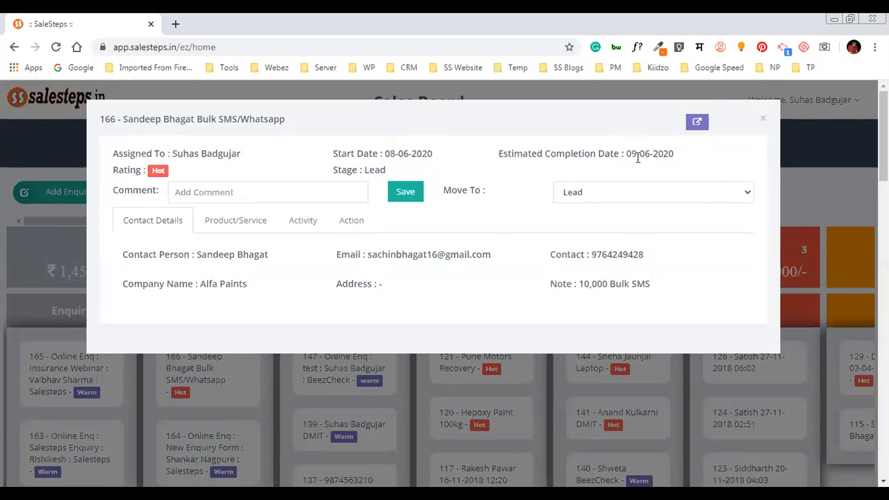
drag(633, 157, 639, 155)
click(221, 198)
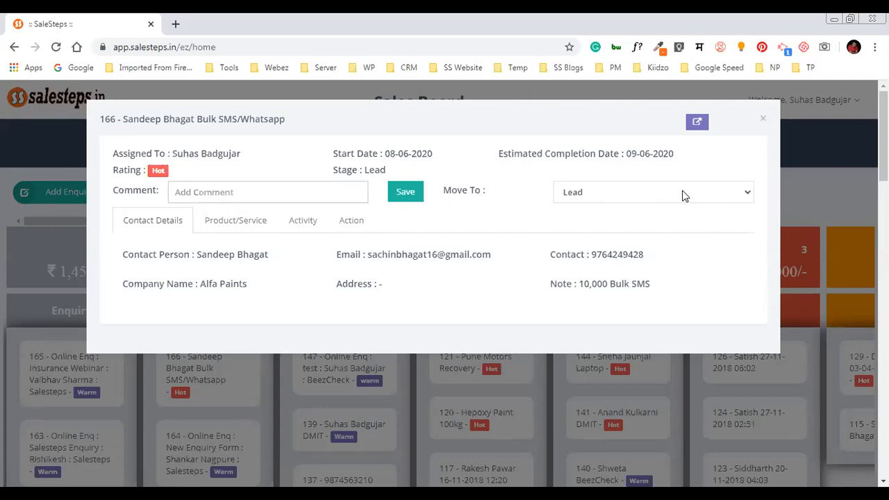
click(682, 195)
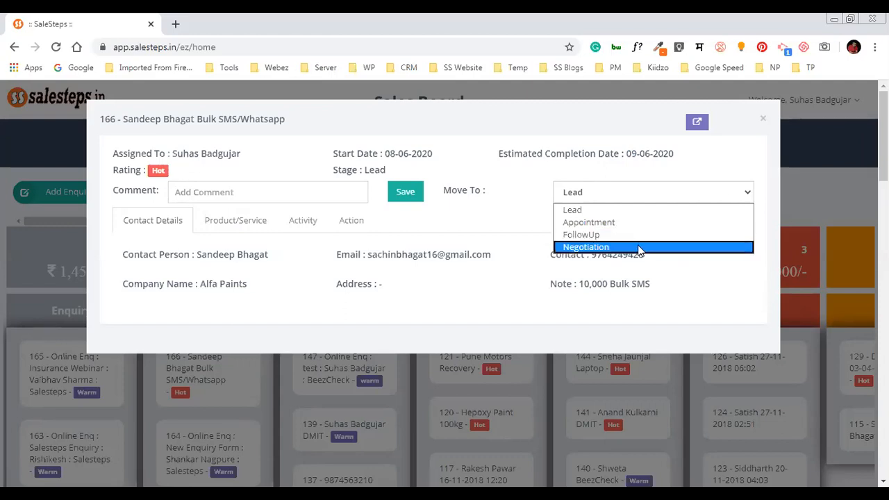
click(515, 235)
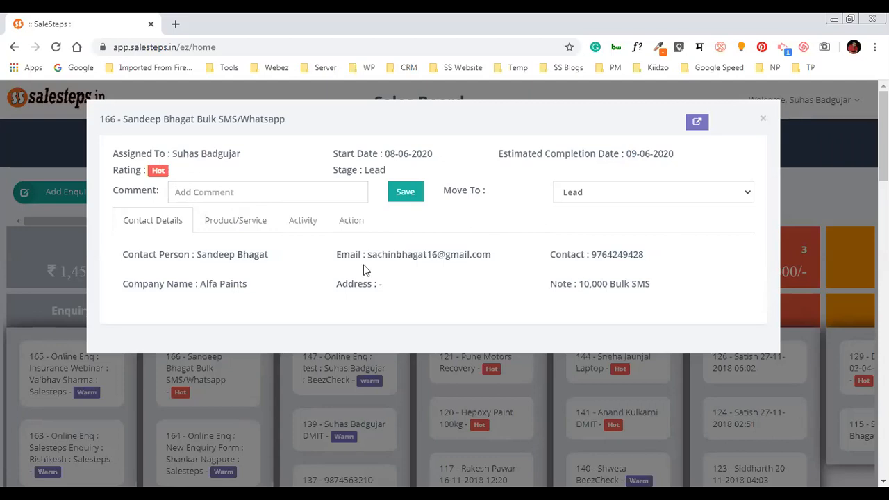
click(212, 229)
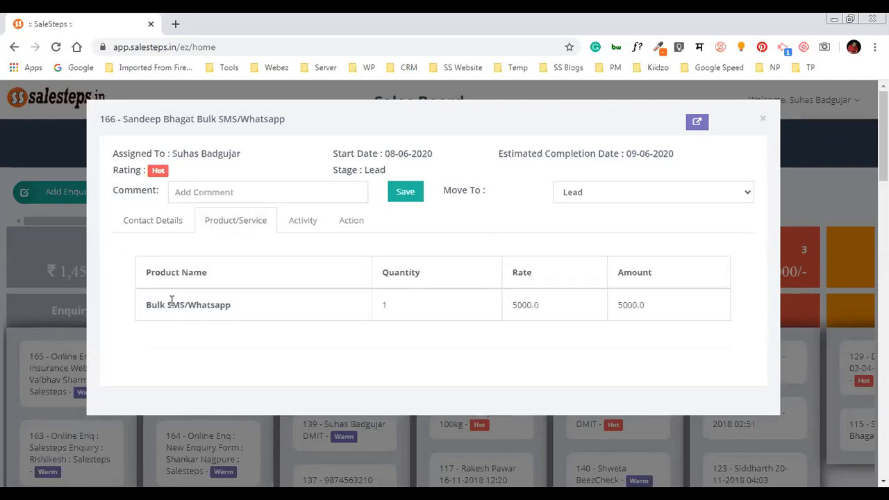
Check the Enquiry Added and lead-stage qualification entries in enquiry 166's activity log, then open the follow-up form
click(308, 227)
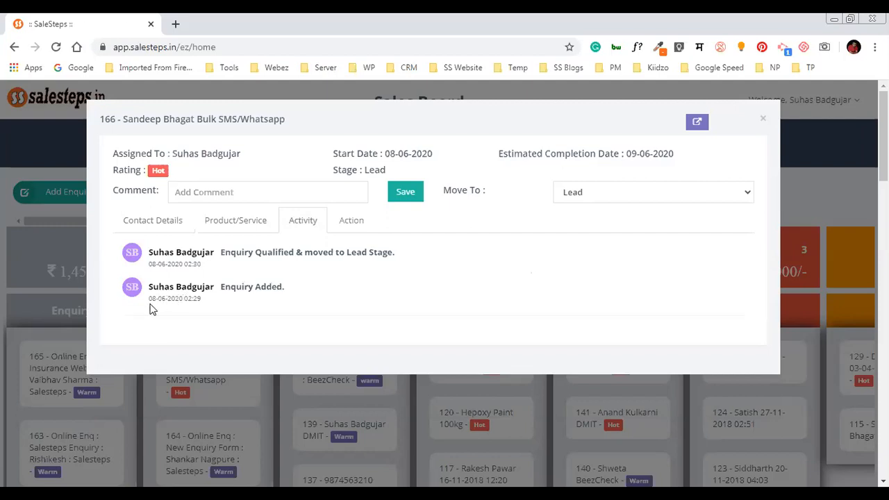
drag(188, 296, 200, 297)
click(201, 297)
drag(223, 257, 393, 257)
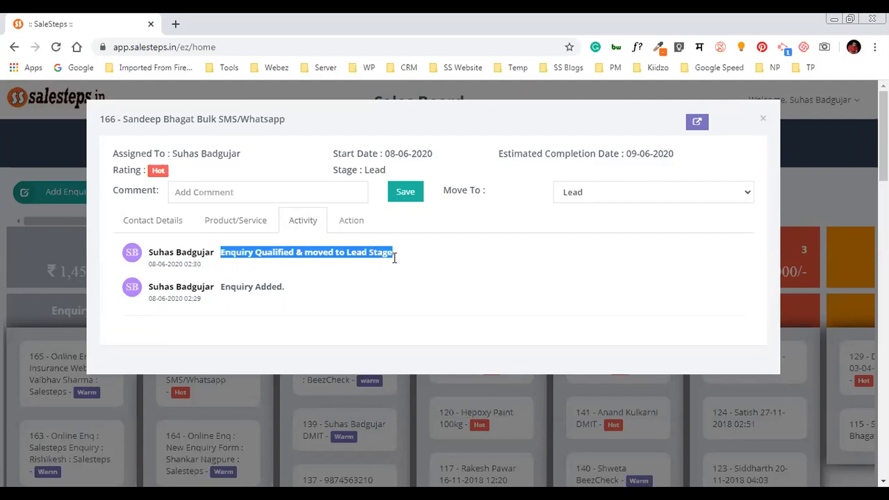
click(352, 224)
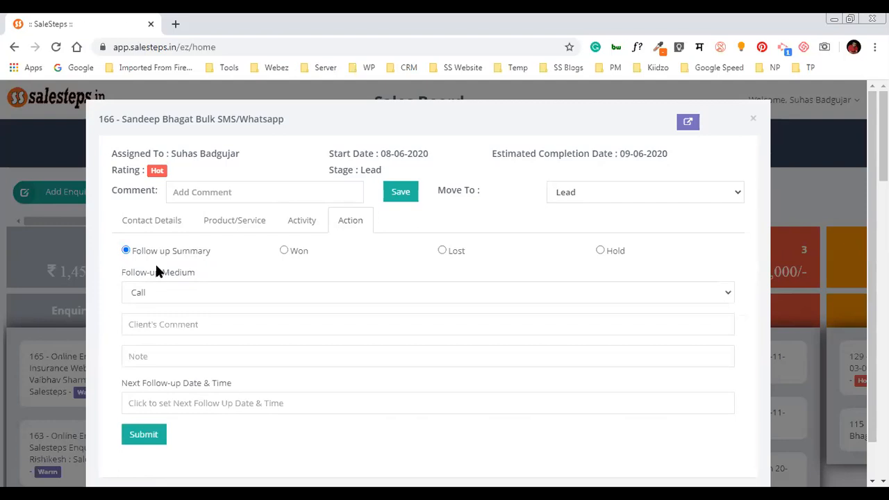
Keep Call as the medium, with client comment 'Call me on 10th June' and note 'Sending him Quotation'
click(169, 295)
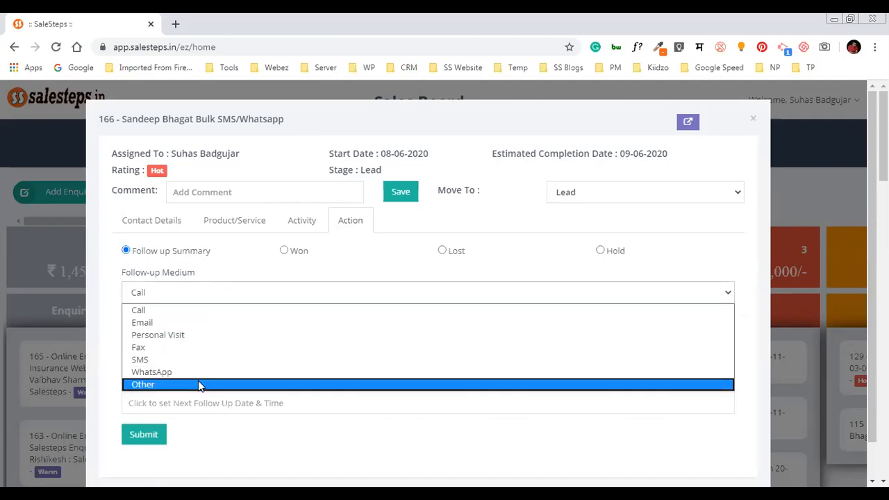
click(199, 312)
click(199, 324)
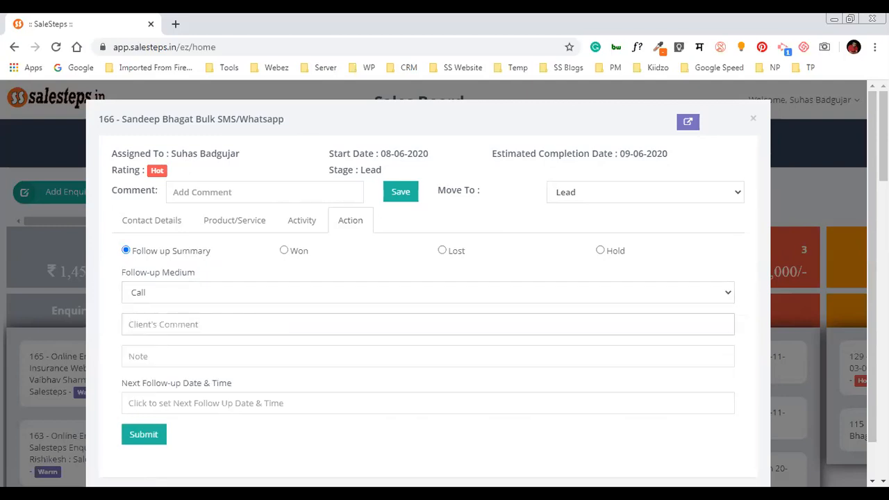
text(Call me on 10th June)
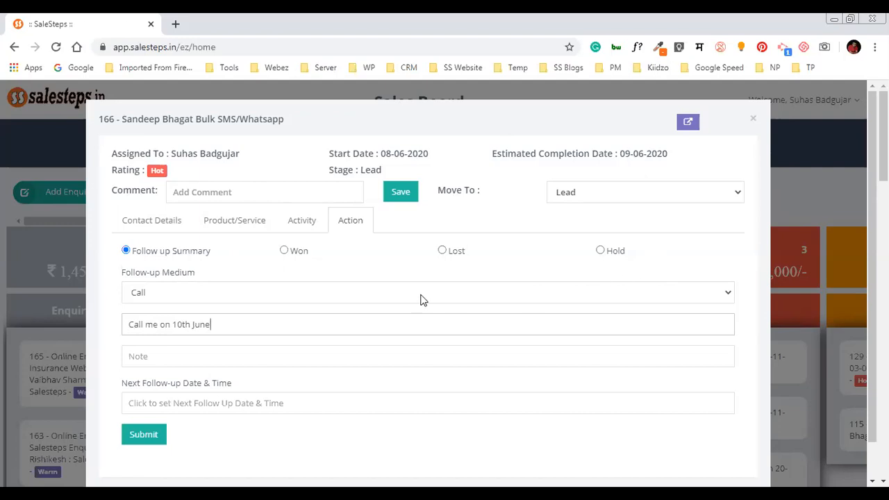
click(175, 365)
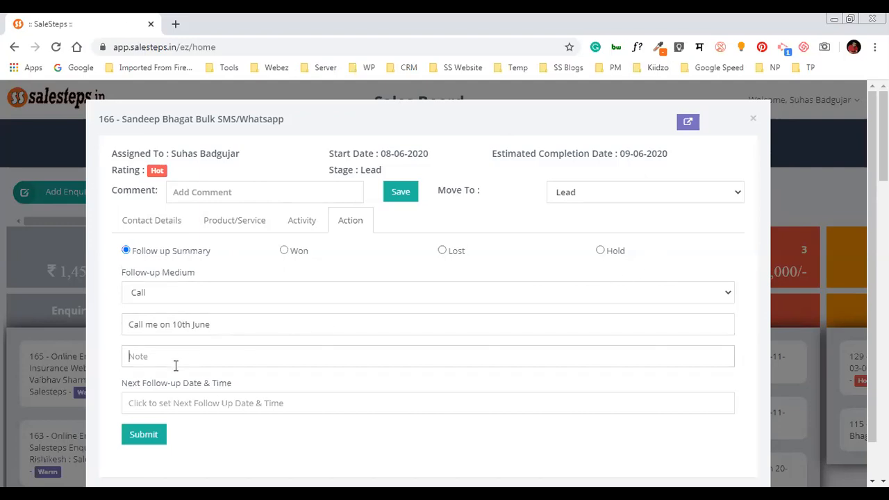
text(Sending him Quotation)
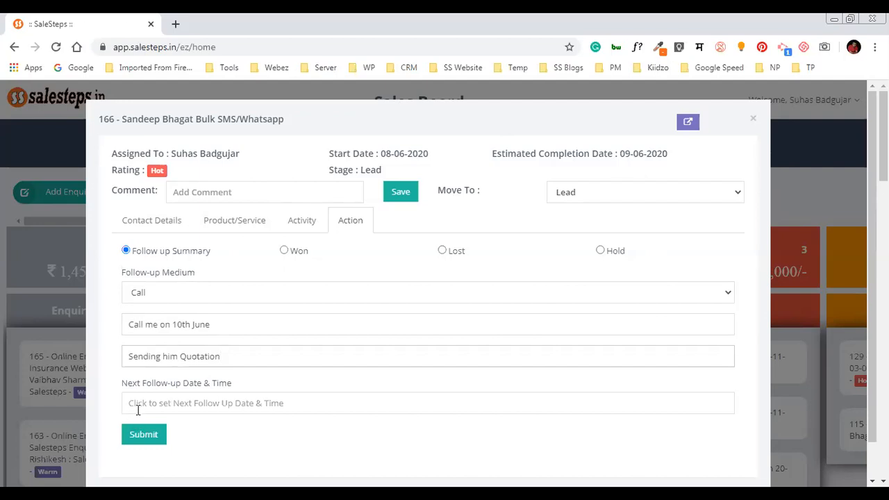
click(144, 326)
click(176, 357)
Schedule the next follow-up for 10 June 2020 at 11:00 and submit the call follow-up
click(196, 405)
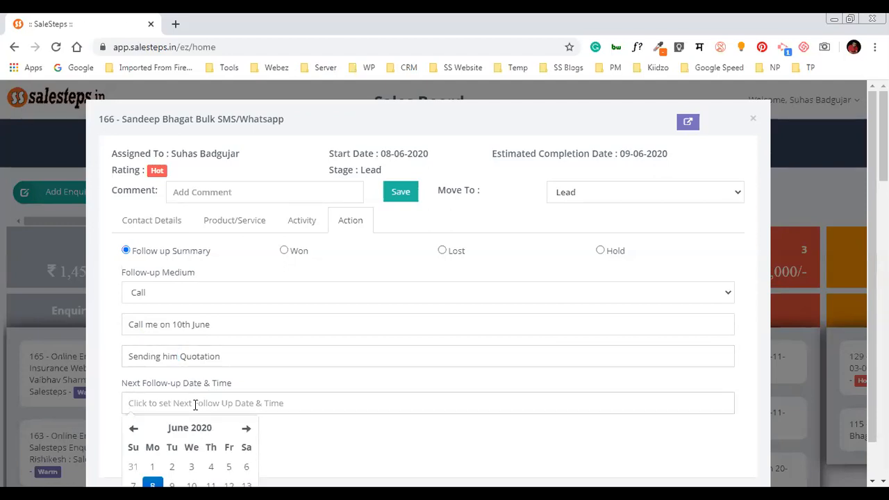
click(342, 440)
scroll(337, 417, down, 1)
click(264, 368)
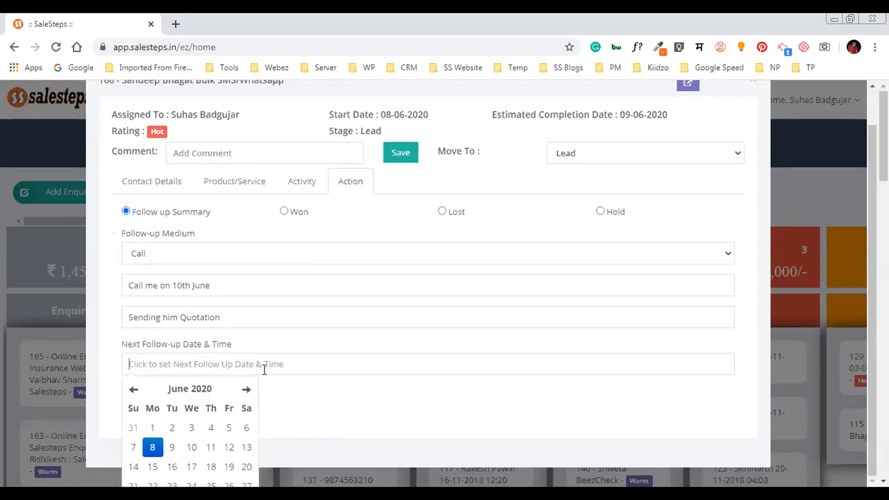
click(192, 447)
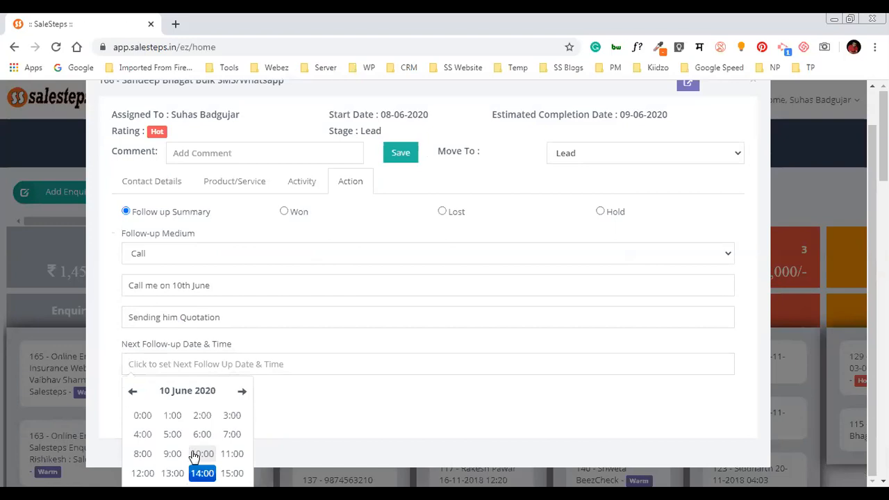
click(230, 454)
click(136, 419)
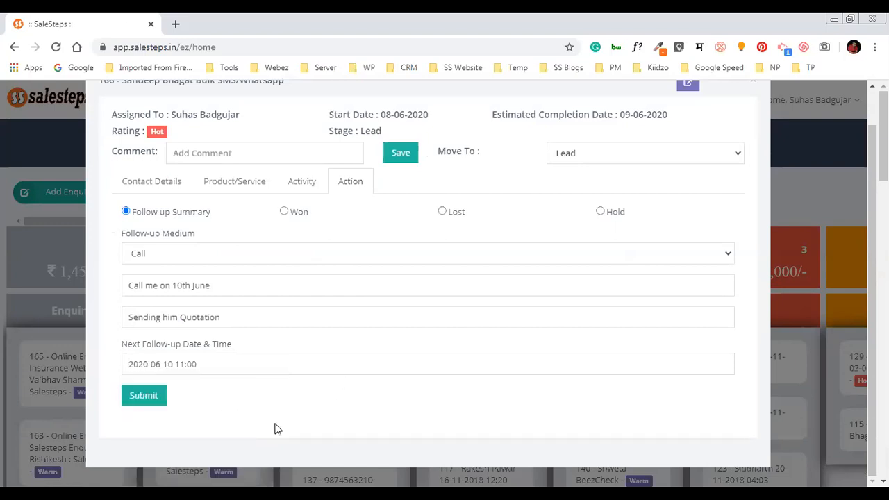
click(144, 396)
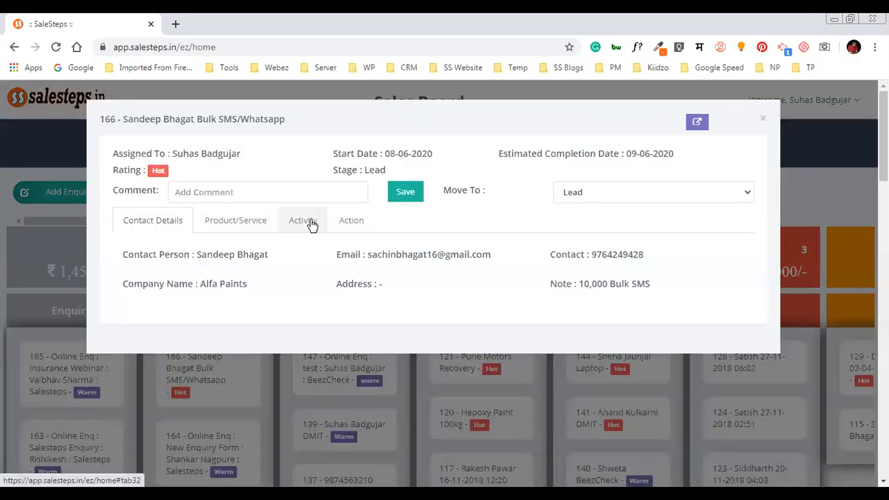
Verify the new Call follow-up with its client comment and 11:00 time in the activity, then open Enquiry Details
click(311, 221)
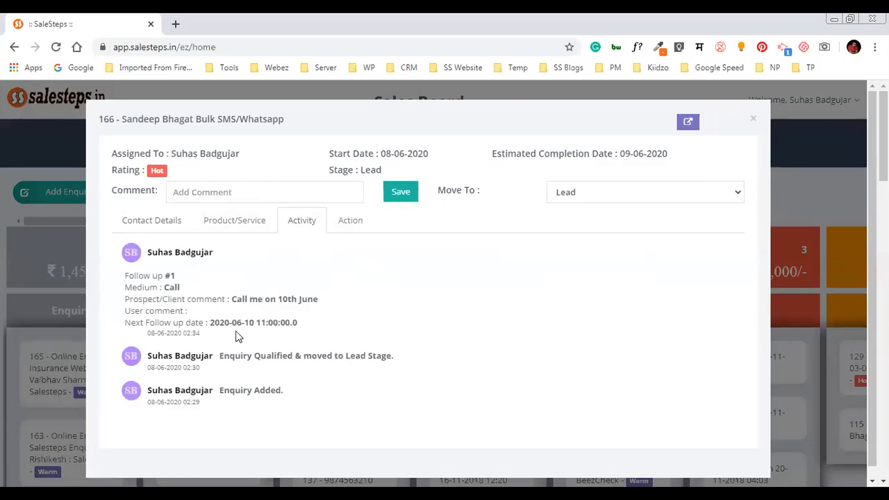
double_click(173, 289)
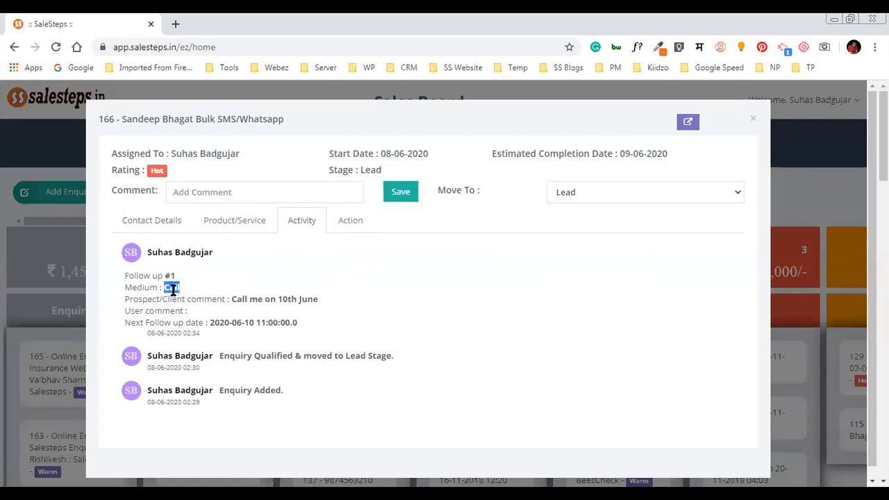
double_click(245, 301)
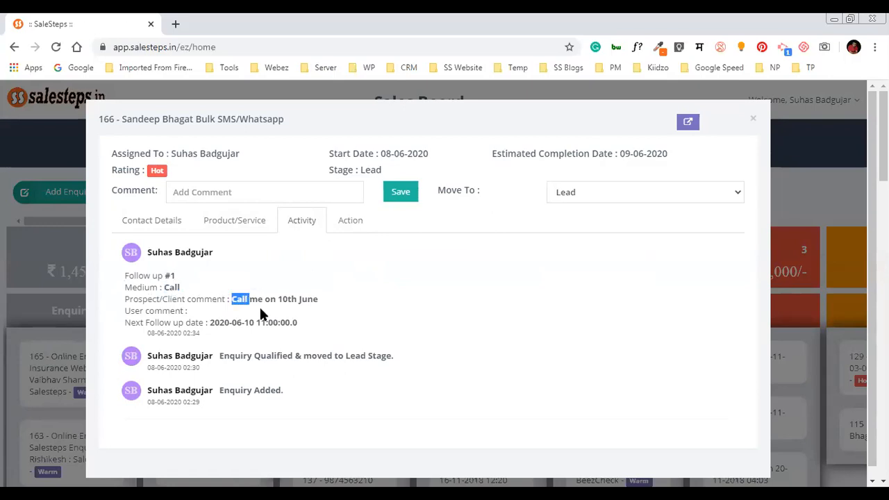
double_click(192, 312)
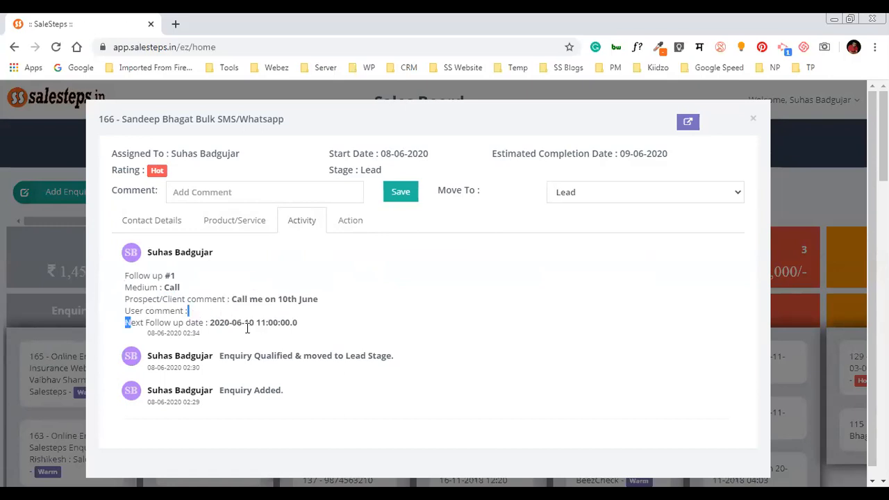
click(245, 322)
double_click(263, 323)
click(688, 123)
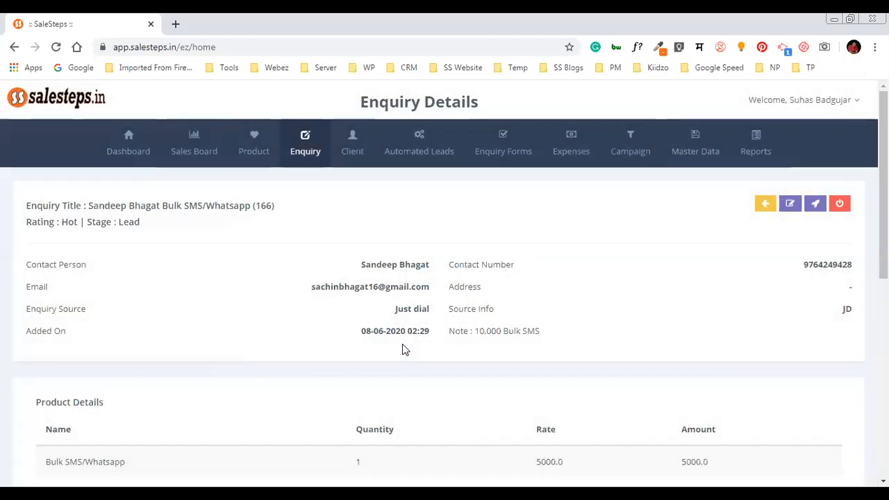
scroll(393, 355, down, 3)
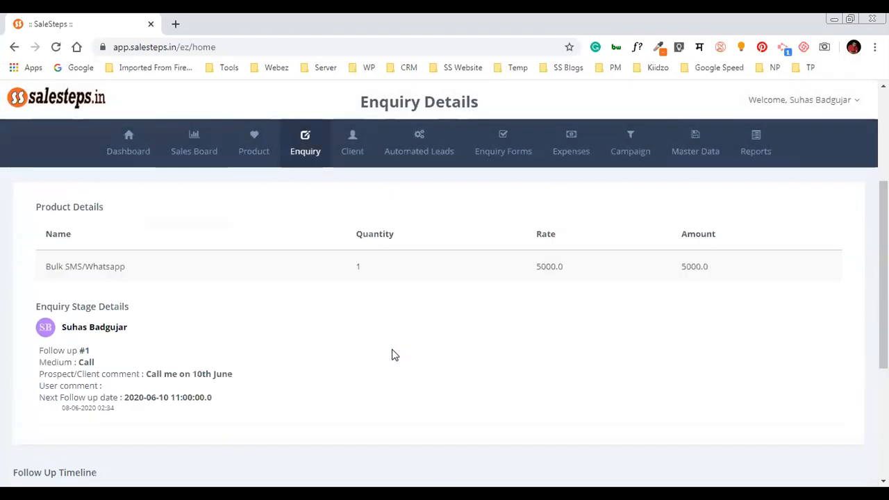
scroll(392, 355, up, 3)
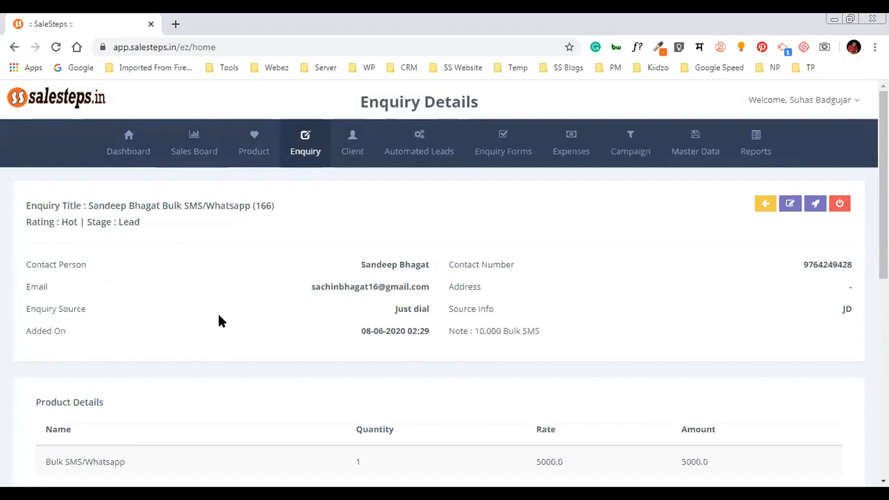
scroll(219, 308, down, 3)
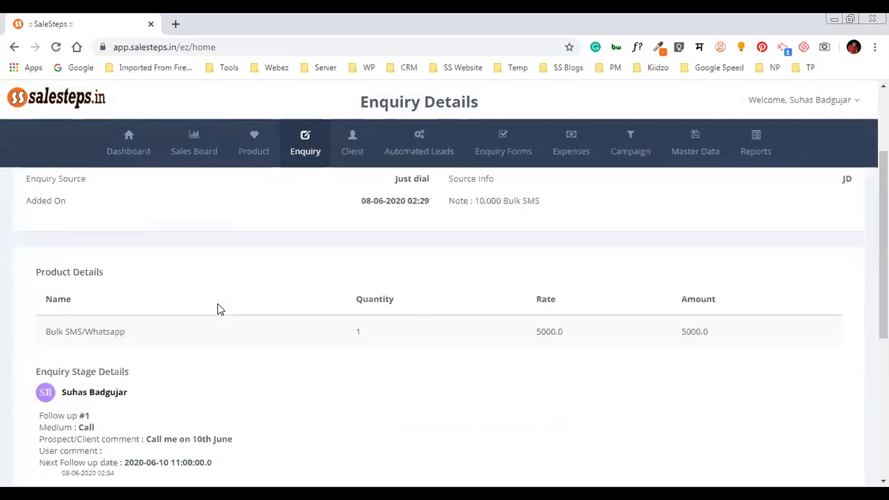
scroll(181, 310, down, 3)
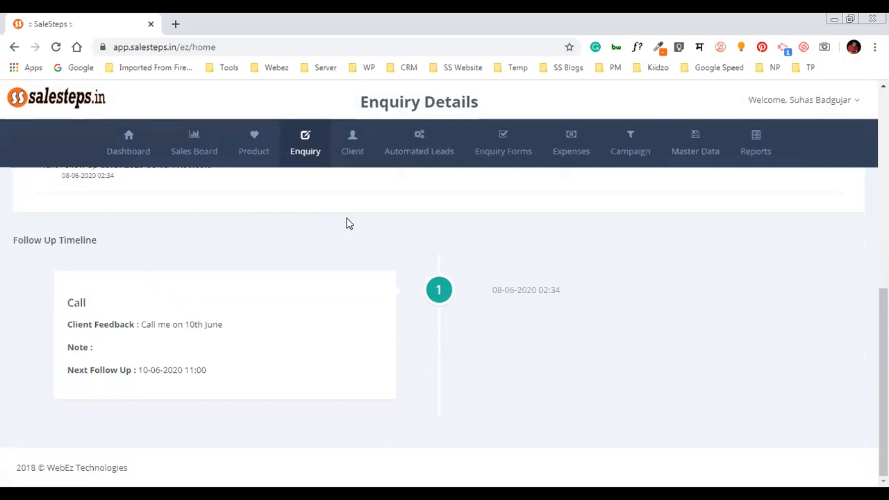
scroll(350, 223, up, 2)
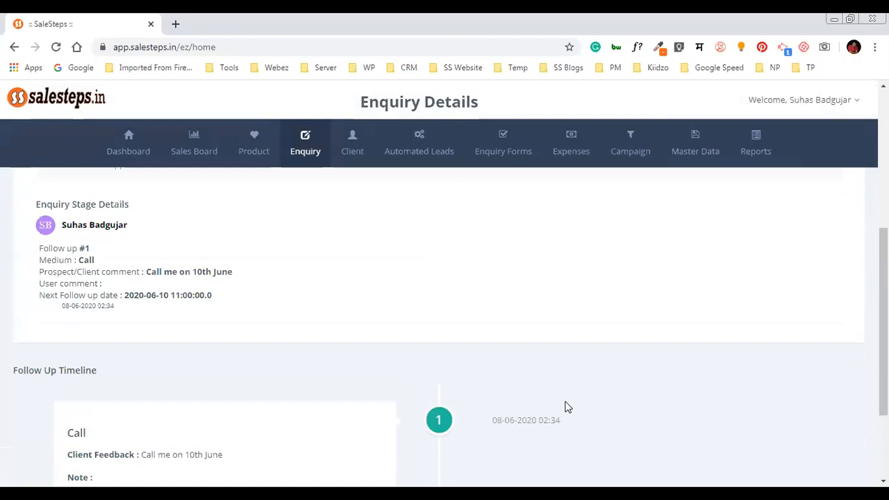
scroll(567, 406, up, 1)
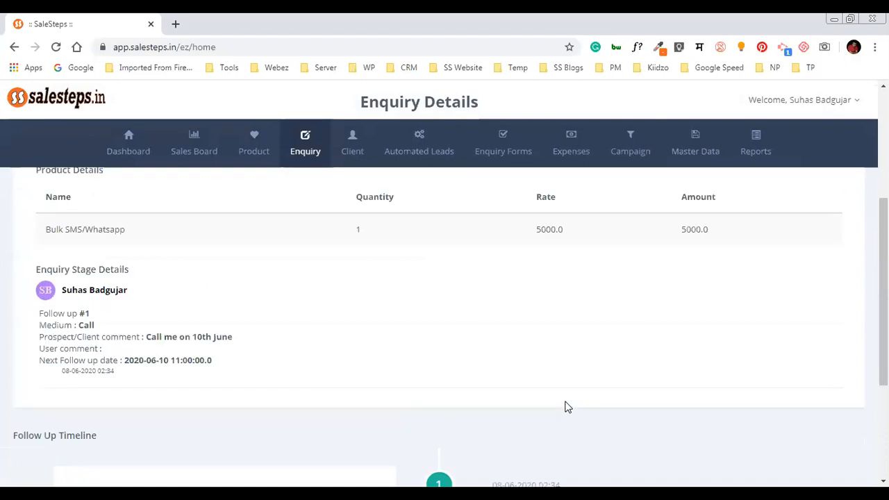
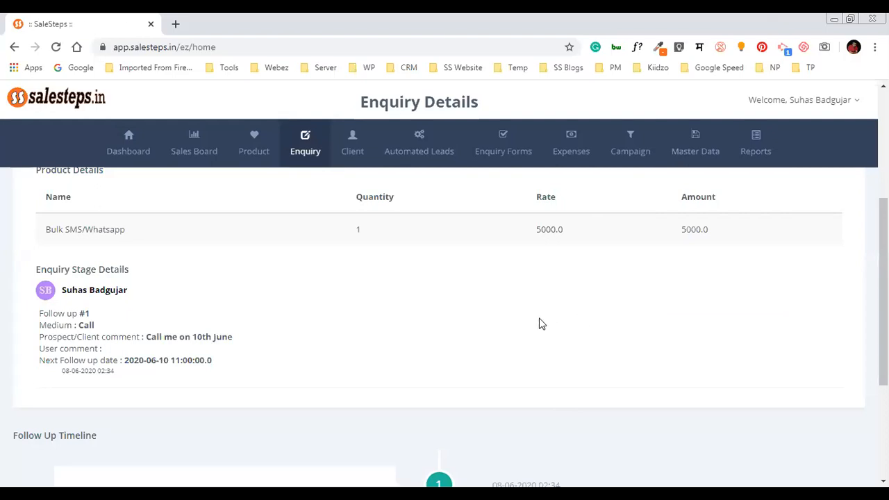
Start a new follow-up with Personal Visit as the medium, then close the form unsaved
scroll(542, 324, up, 3)
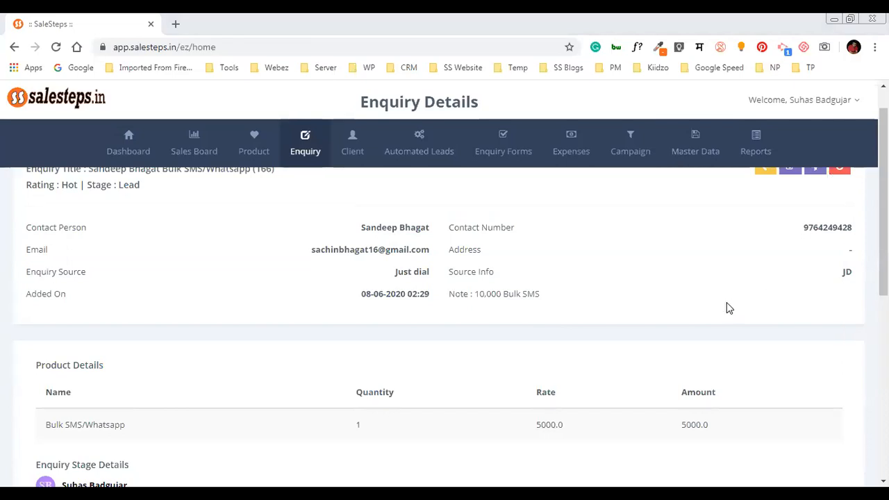
scroll(729, 306, up, 1)
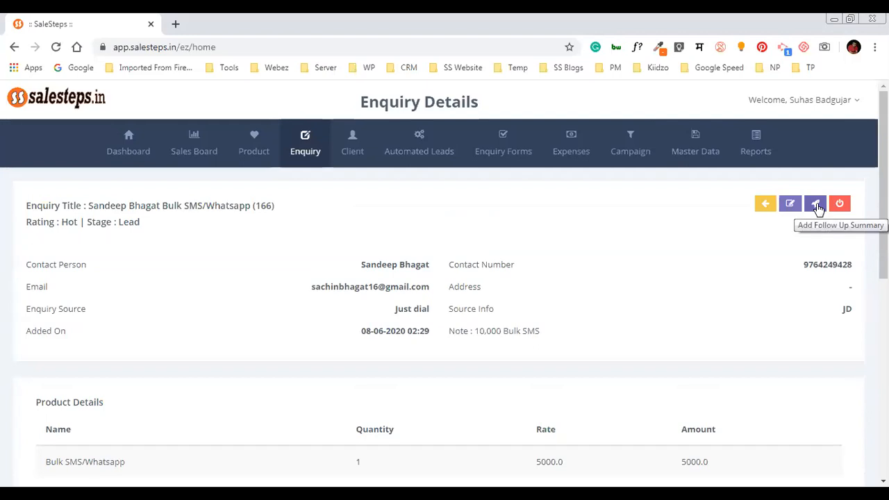
click(816, 204)
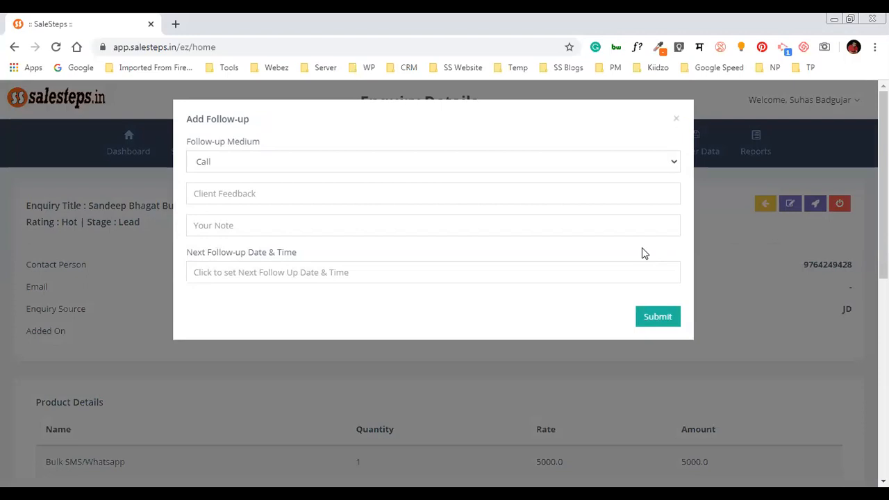
click(472, 167)
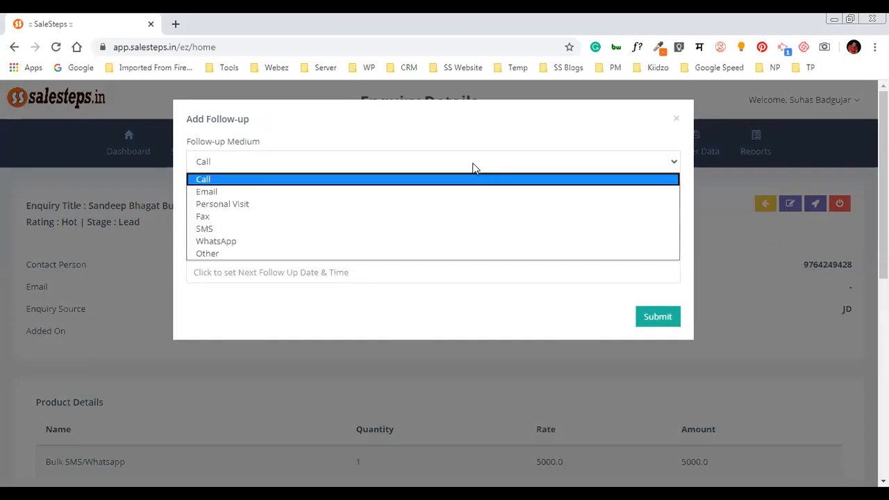
click(470, 207)
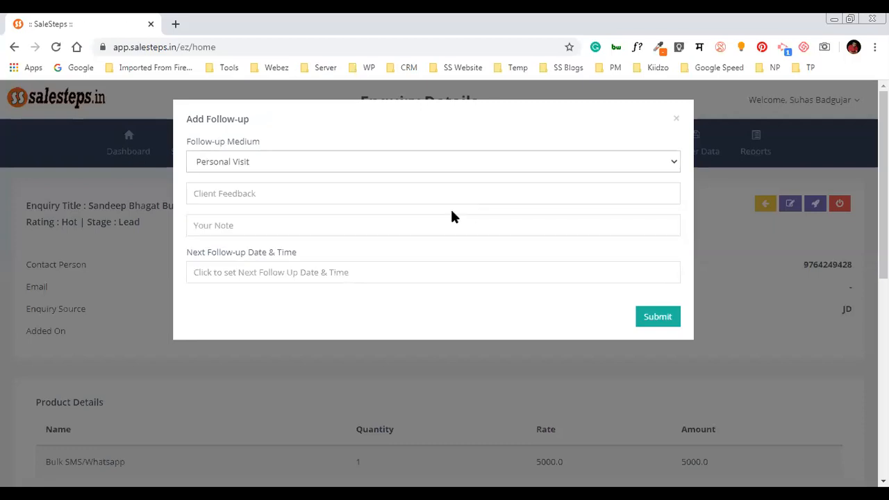
click(367, 196)
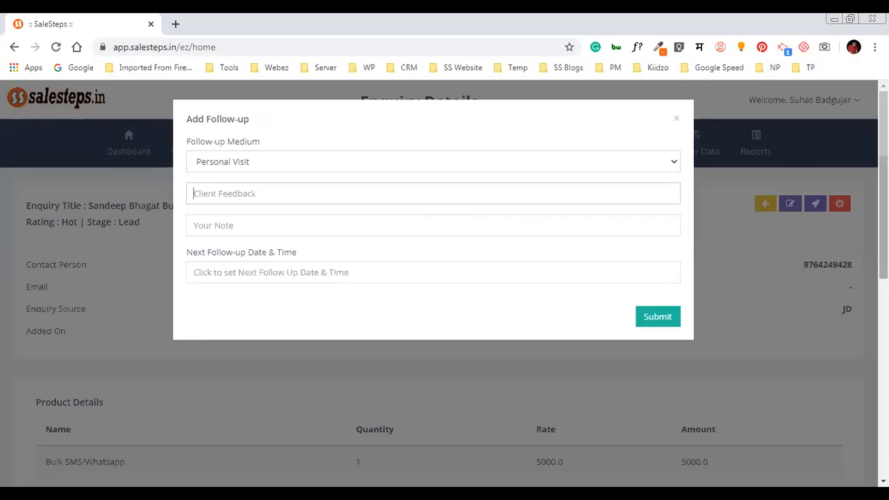
click(787, 138)
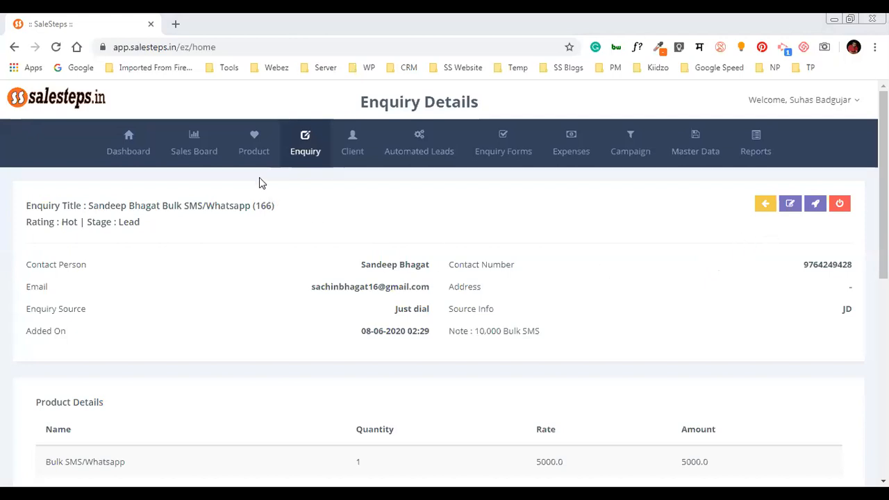
Go to the Sales Board, glance at the Add Enquiry form, and scroll the stage columns
click(198, 149)
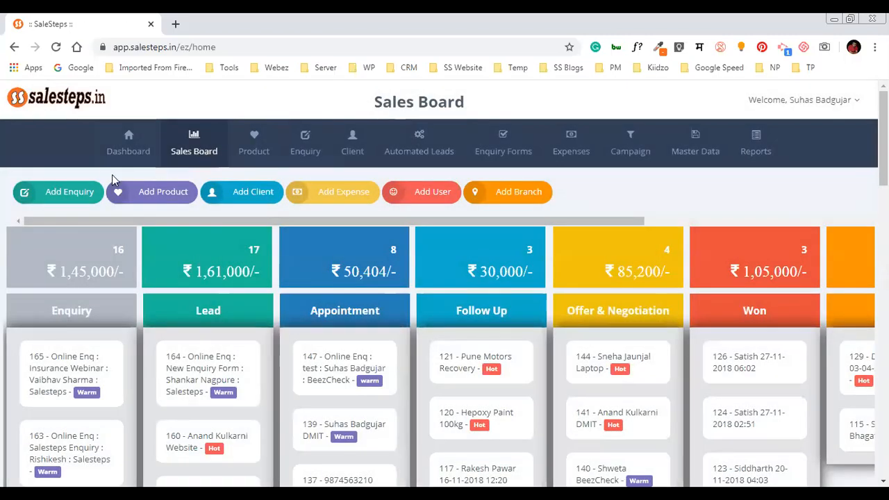
click(62, 194)
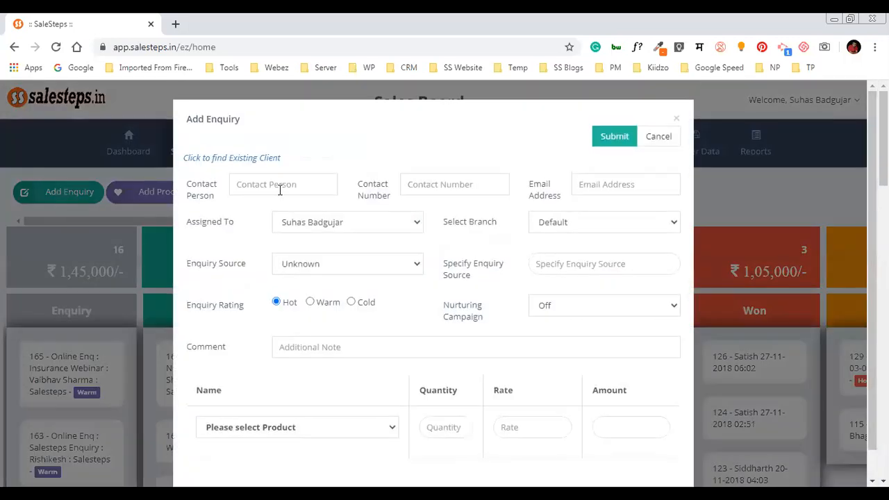
click(677, 118)
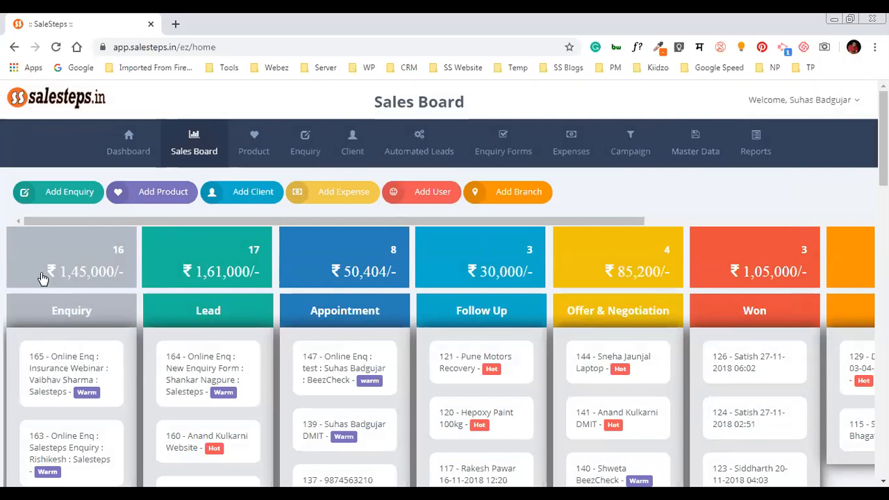
scroll(100, 254, down, 1)
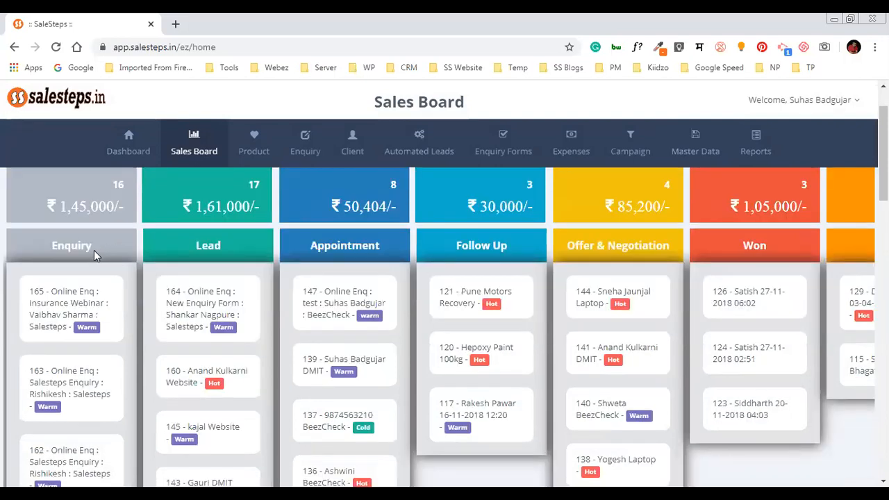
scroll(93, 254, down, 1)
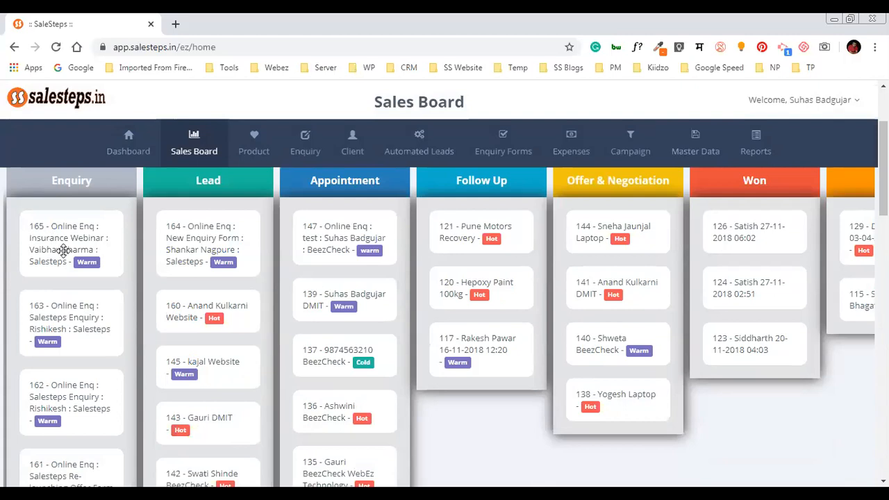
scroll(63, 250, up, 2)
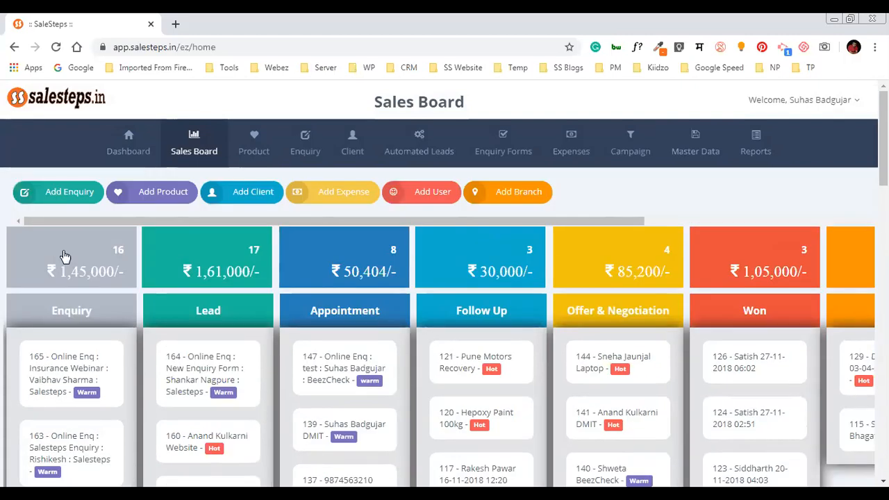
Mark lead 165 (Insurance Webinar) unqualified with reason 'Not Iterested', save, and close its details
click(72, 367)
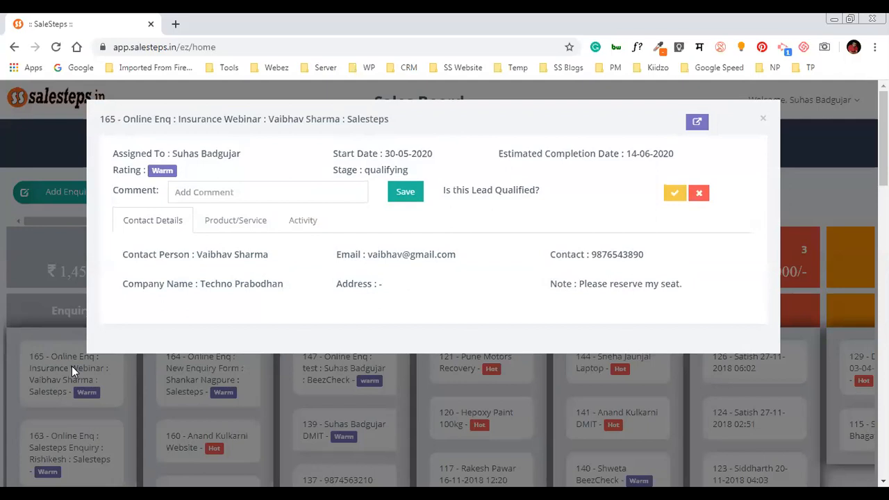
drag(446, 190, 543, 200)
click(699, 194)
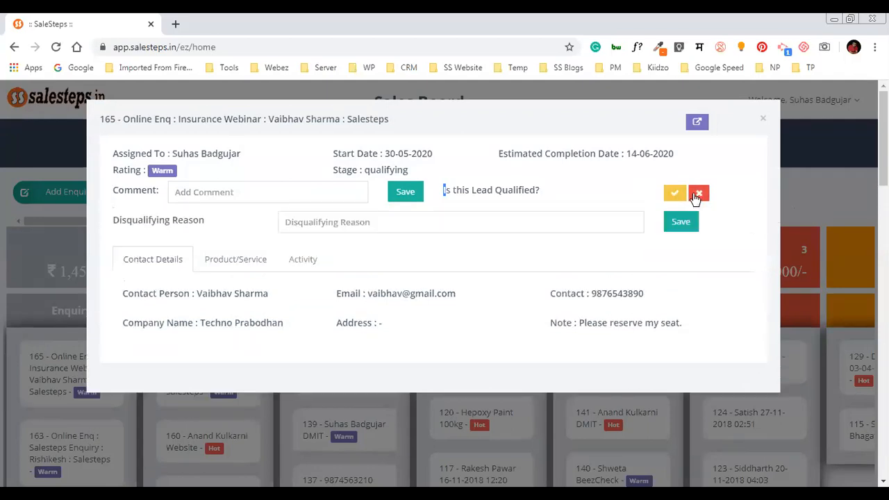
click(413, 228)
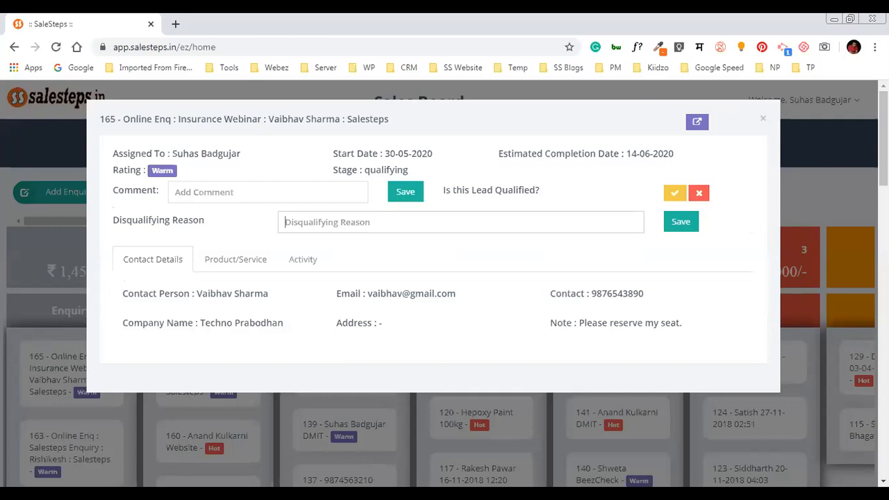
text(Not)
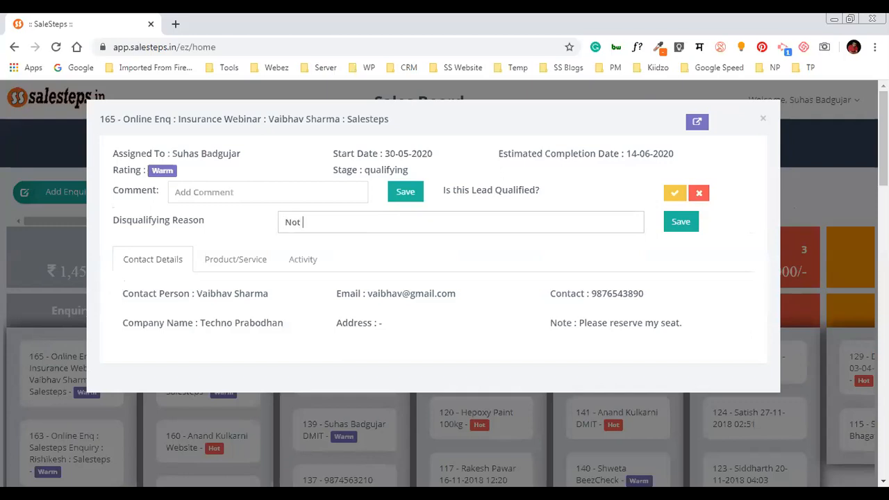
text( Iterested)
click(678, 226)
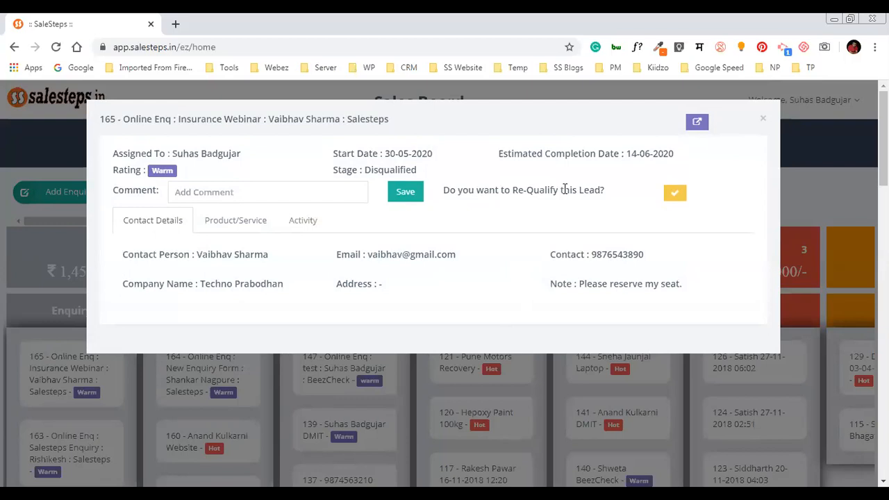
click(764, 120)
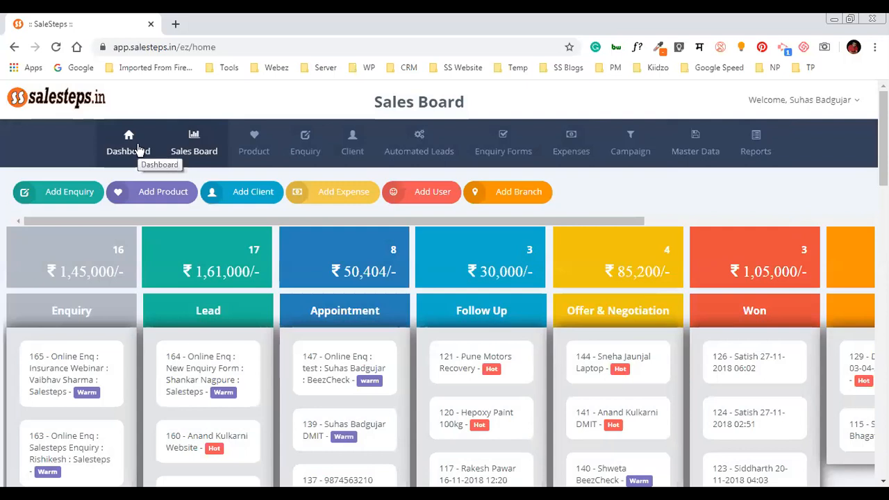
On the Dashboard, set the Pending Follow ups date to 10 June 2020
click(136, 147)
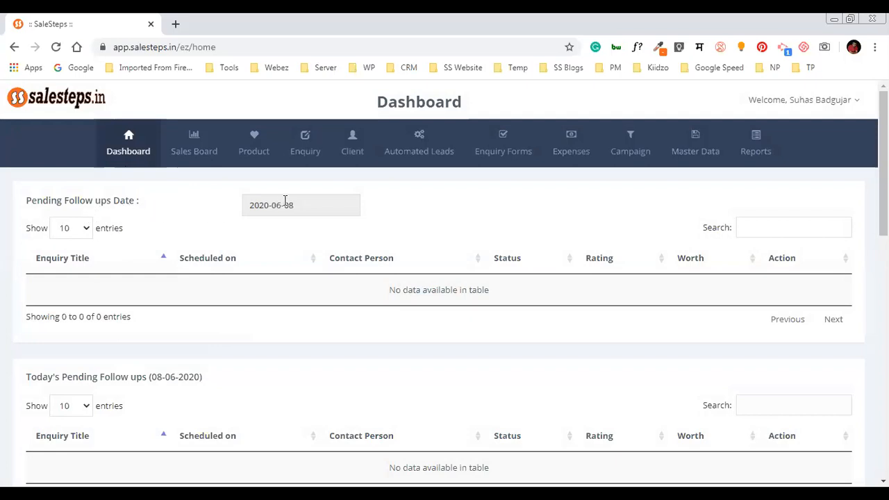
click(308, 202)
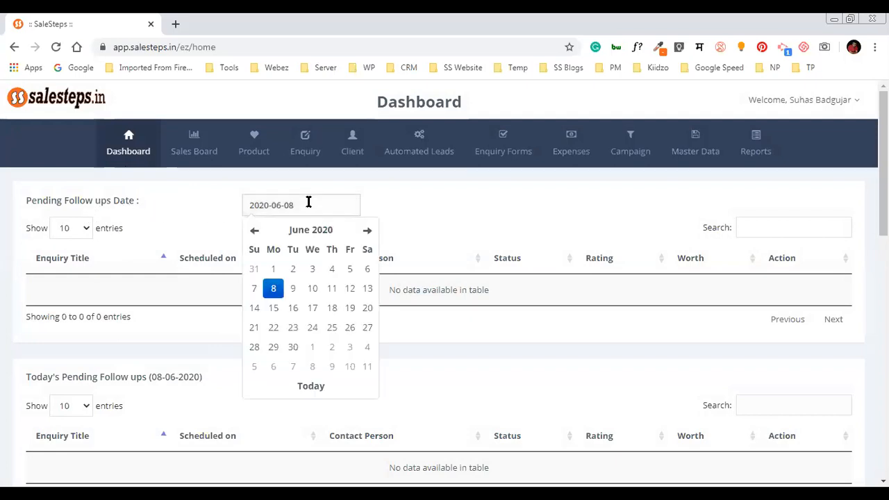
click(313, 294)
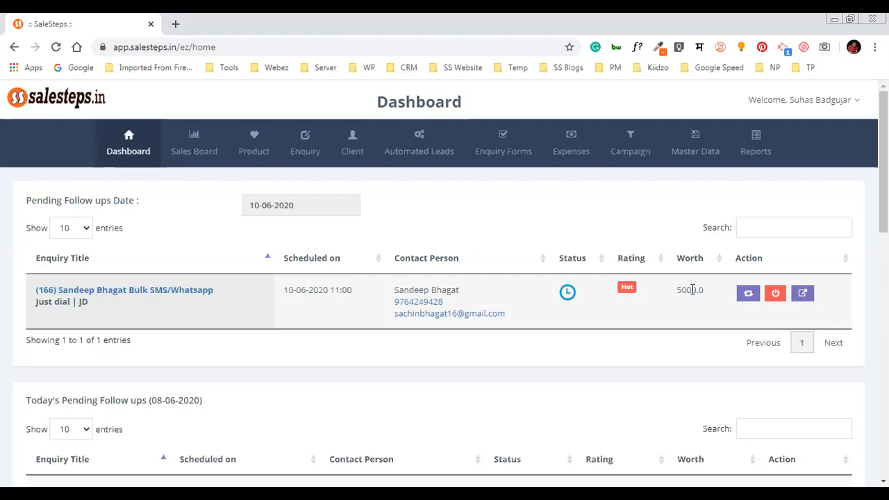
scroll(690, 300, down, 1)
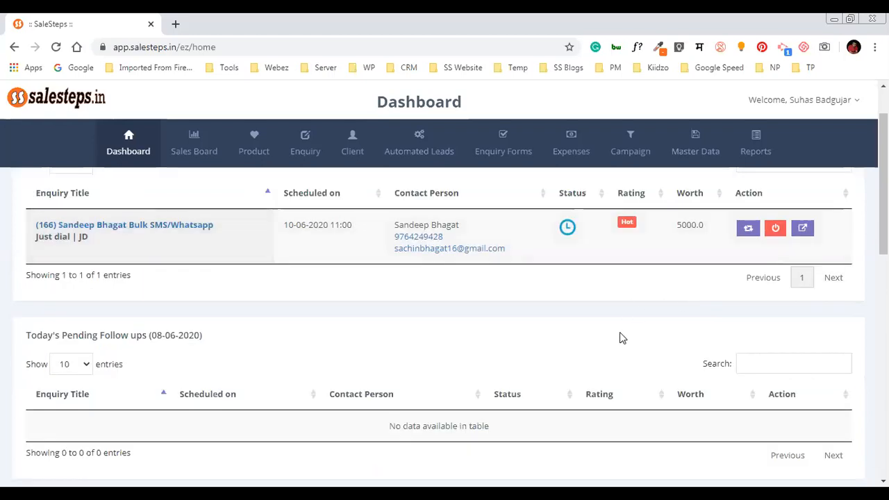
scroll(622, 337, up, 1)
scroll(333, 357, down, 1)
drag(152, 332, 201, 339)
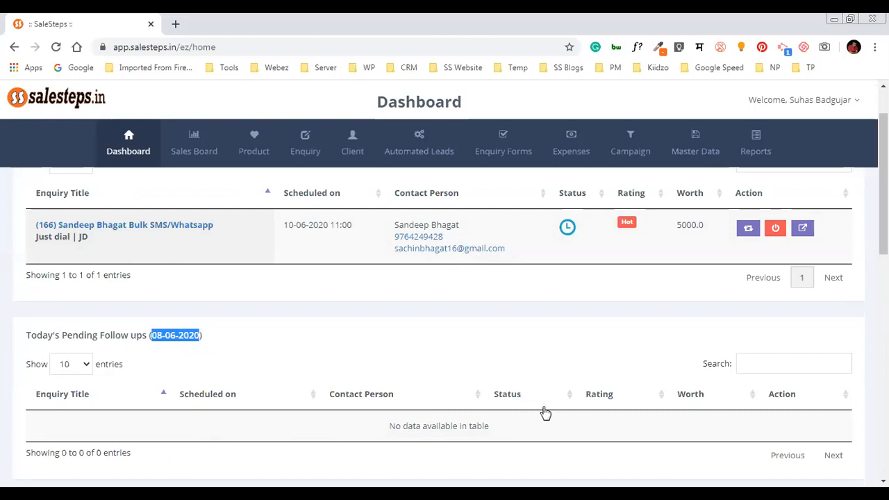
scroll(460, 278, up, 1)
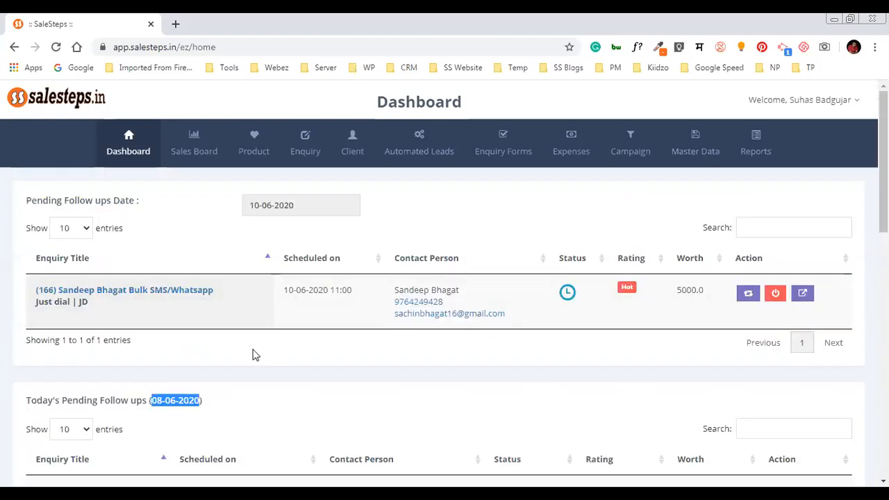
scroll(363, 417, down, 2)
scroll(445, 377, up, 2)
scroll(413, 270, down, 5)
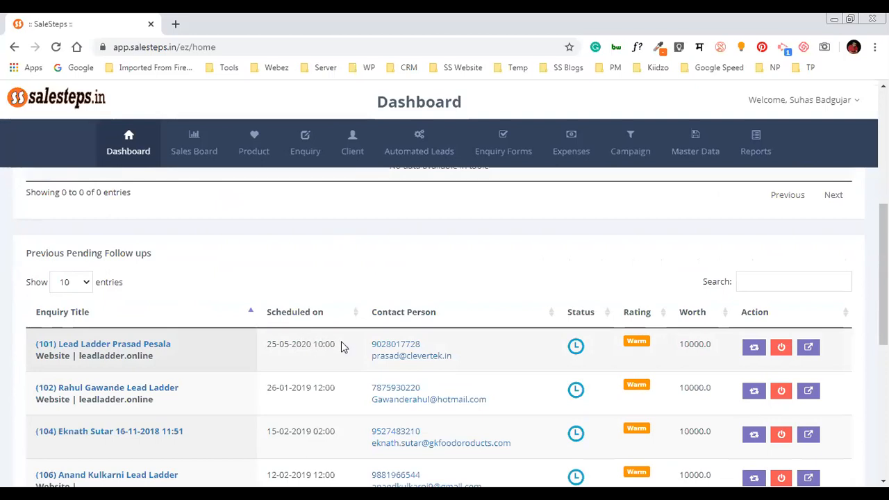
double_click(272, 345)
Add a follow-up to enquiry 101 with feedback 'Come & meet me on 10th June' and note 'New Quote required'
click(756, 349)
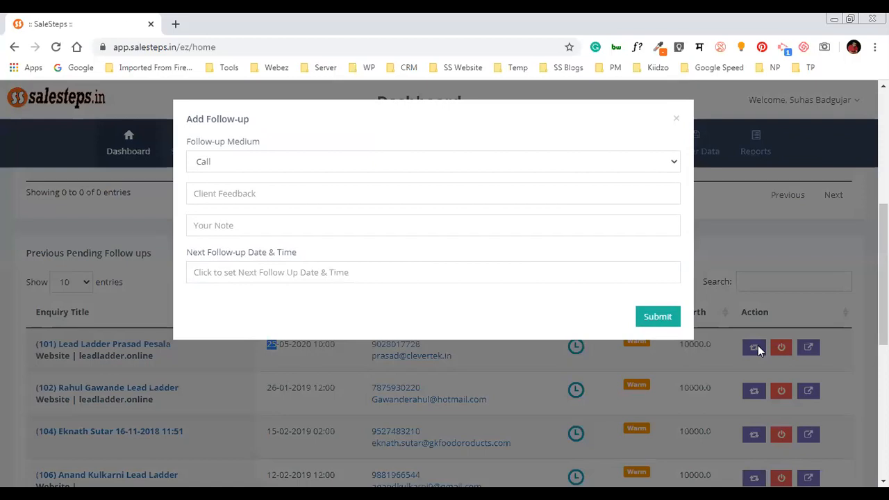
click(486, 202)
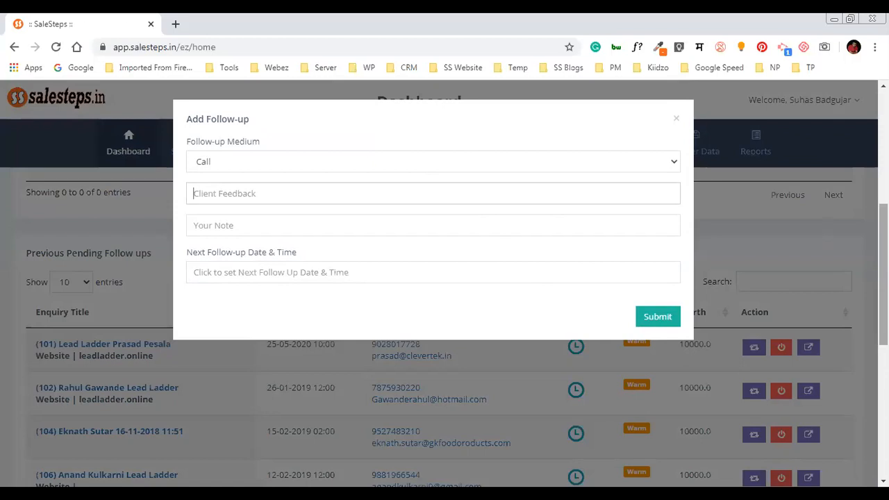
text(Come & meet me on 10th June)
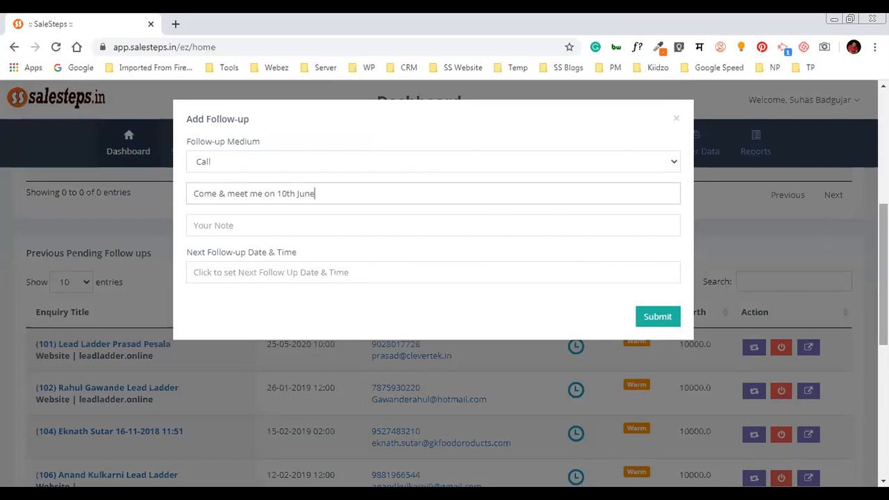
click(433, 219)
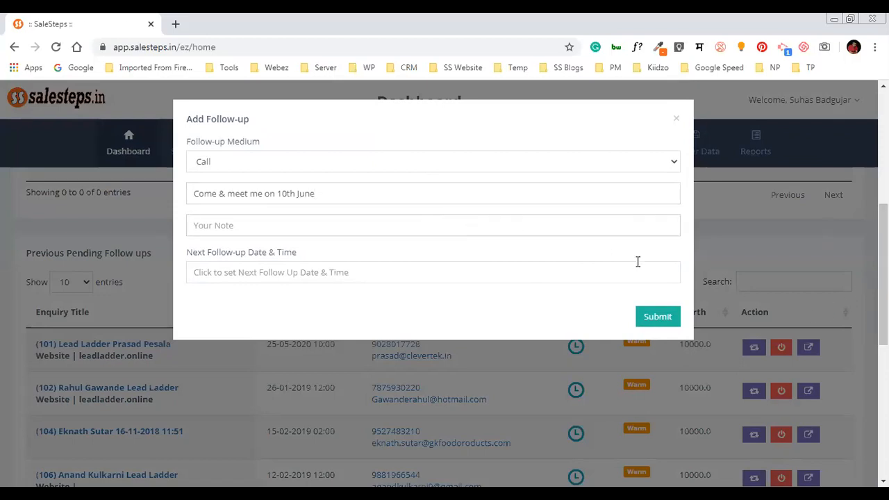
text(Ne)
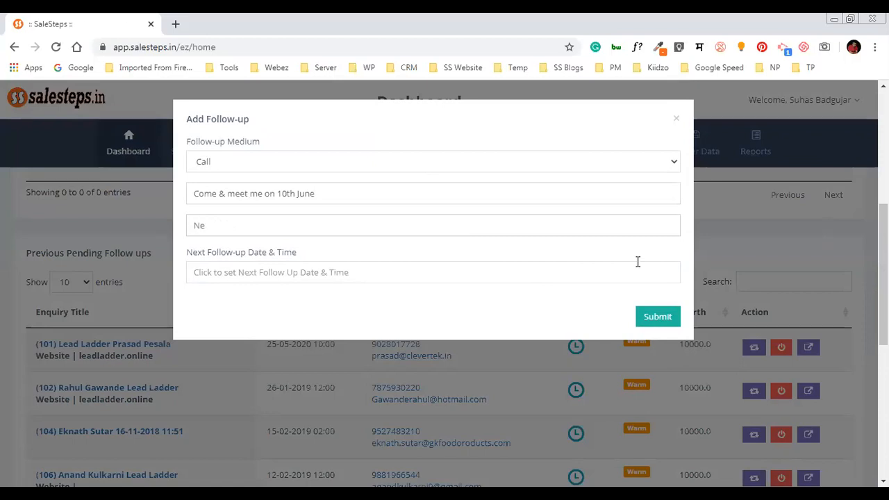
key(BackSpace)
key(BackSpace)
text(New Quote requi)
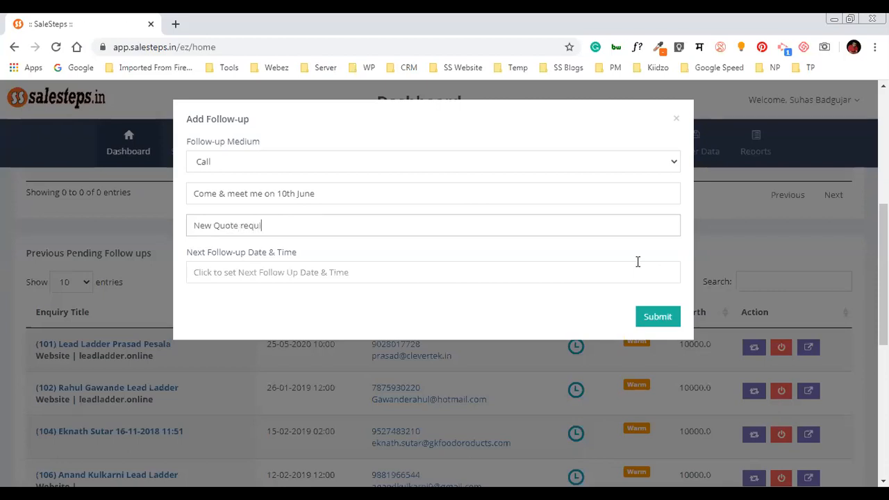
text(red)
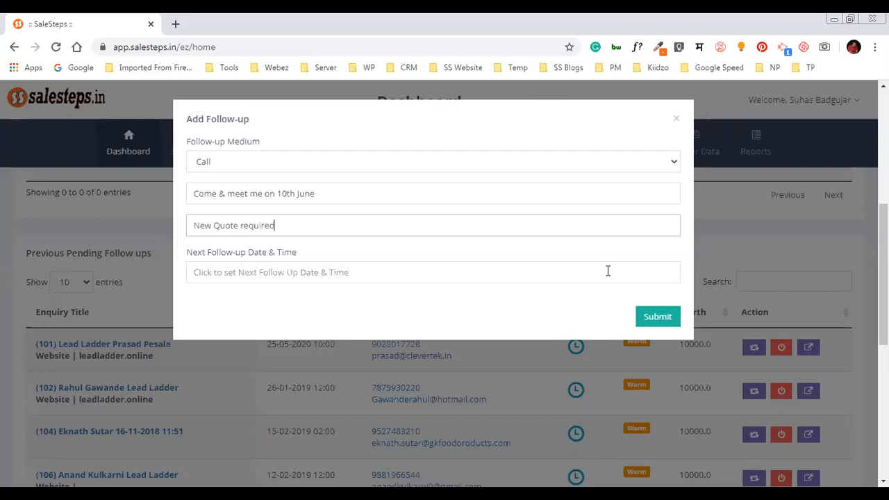
Schedule the next follow-up for 10 June 2020 at 13:00
click(548, 275)
click(257, 355)
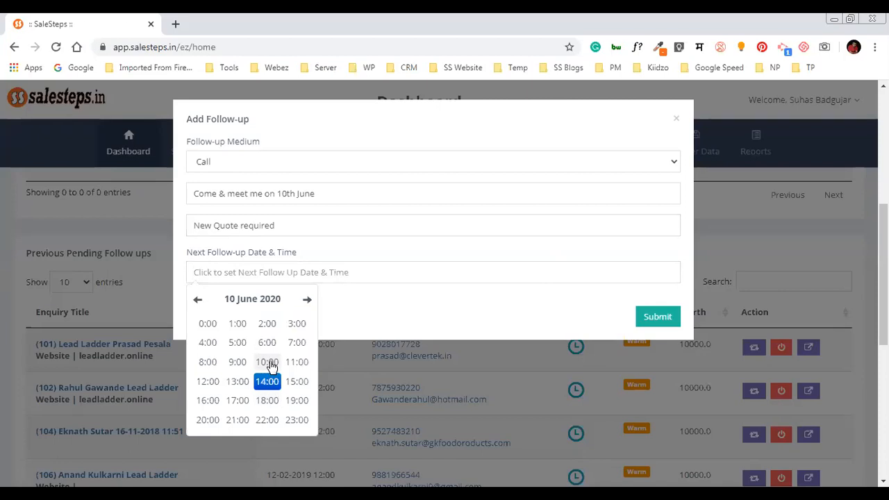
click(241, 381)
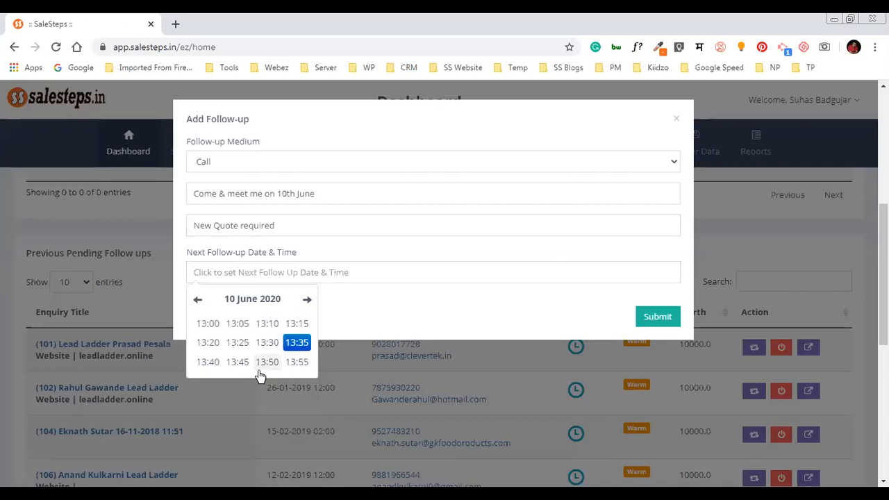
click(210, 326)
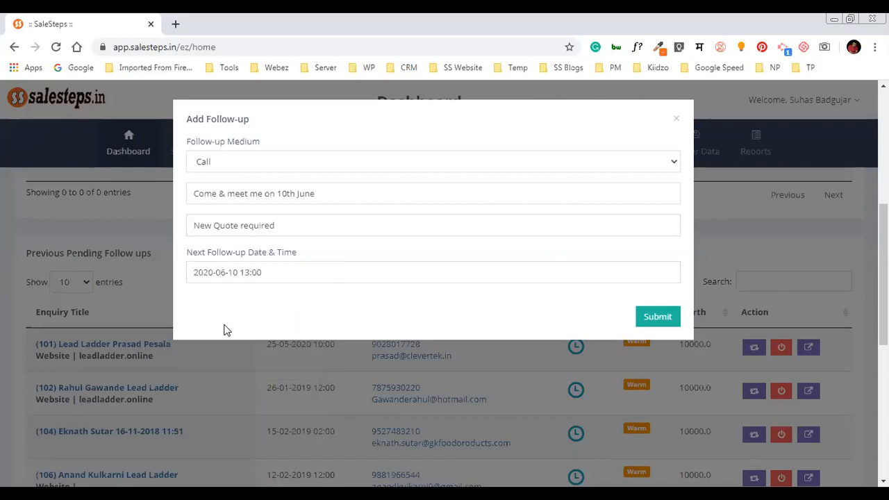
Submit enquiry 101's follow-up and scroll back up to the 10-06-2020 pending follow-ups list
click(656, 325)
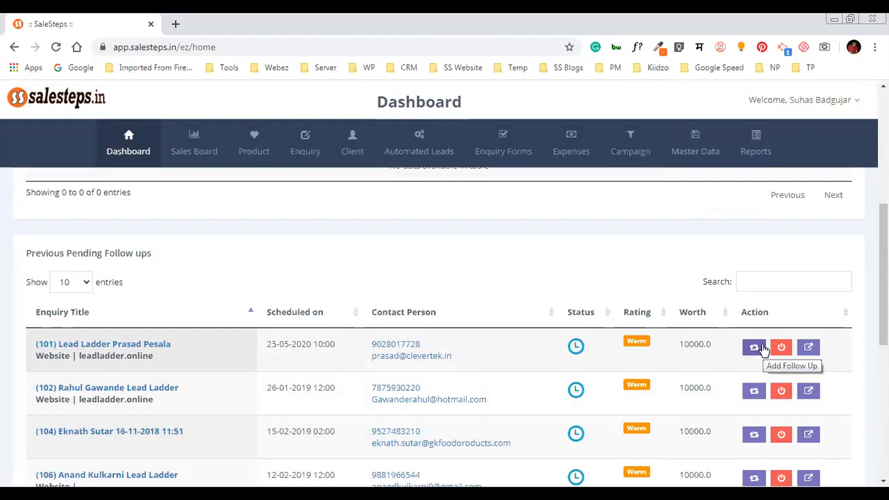
click(810, 347)
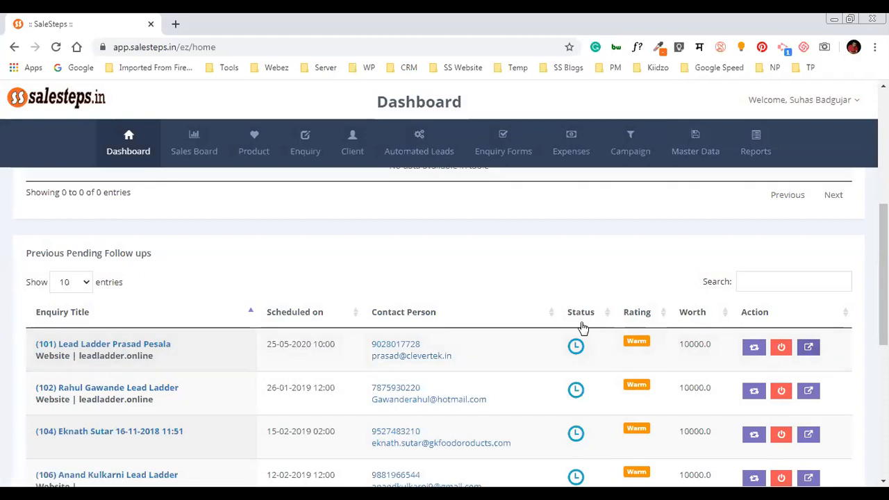
scroll(590, 326, up, 2)
scroll(528, 367, up, 3)
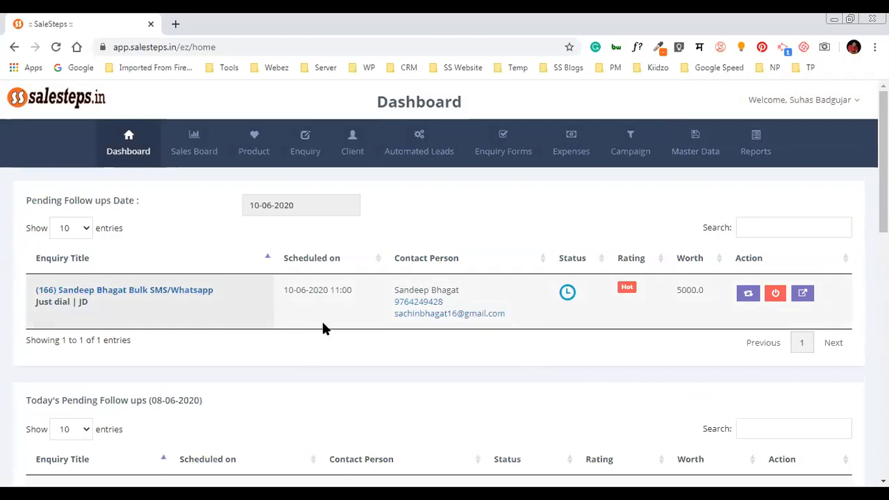
Open enquiry 166's closure form and step through amount, comment and note fields with status Won
click(774, 295)
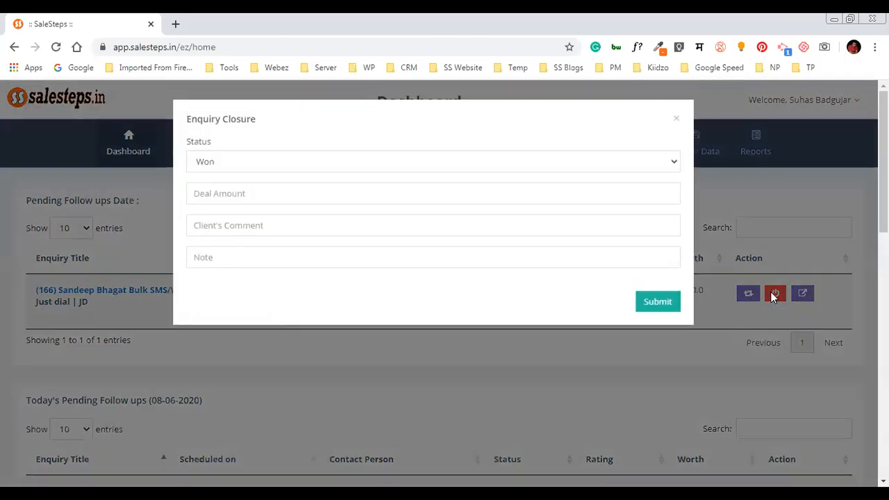
click(395, 163)
click(395, 162)
click(282, 193)
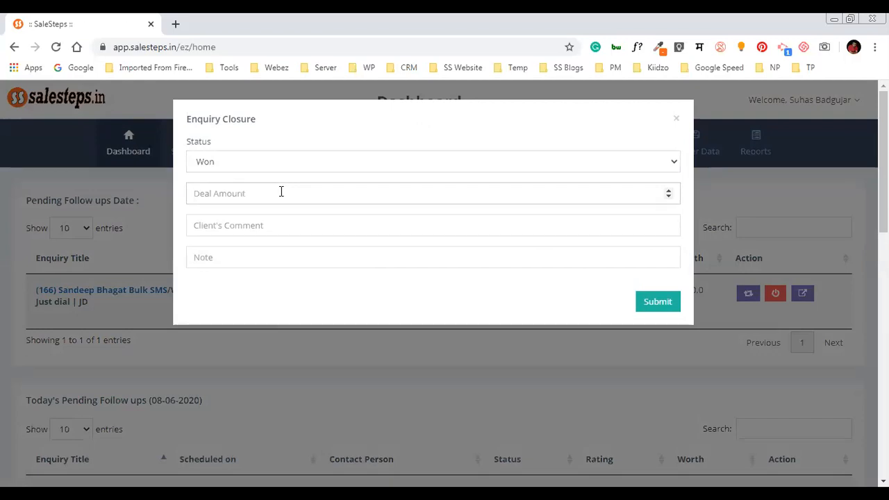
click(284, 220)
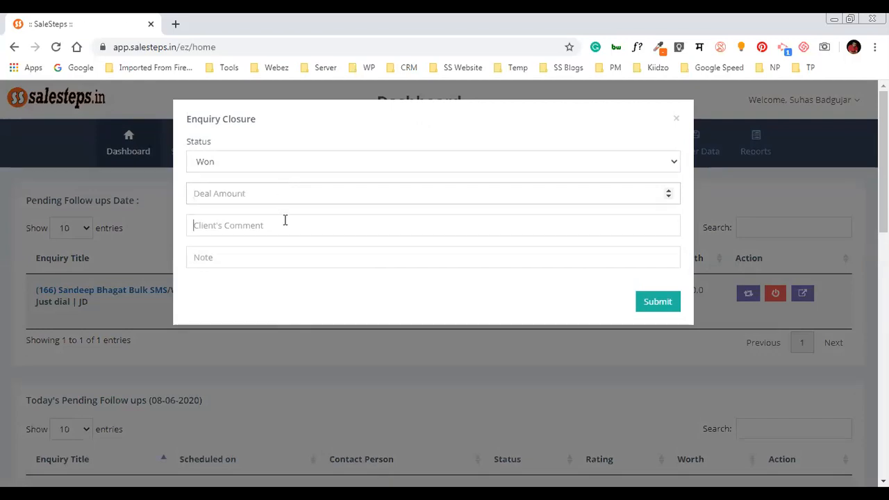
click(288, 256)
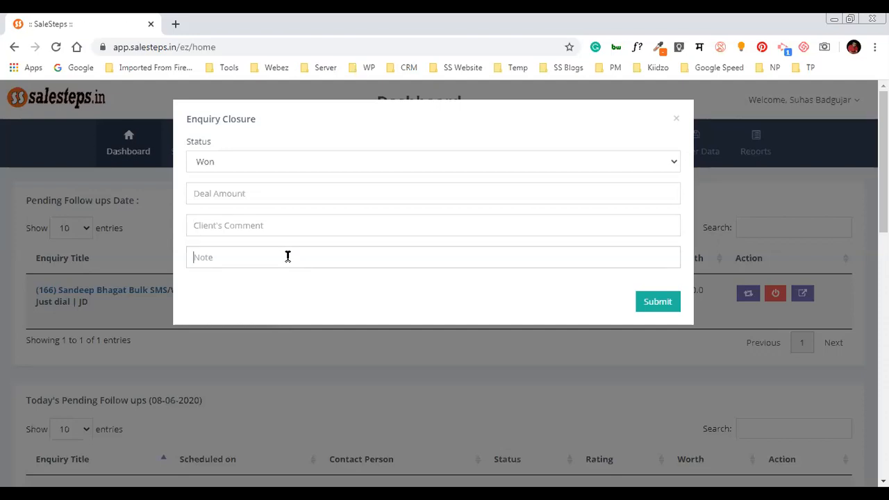
Switch the closure status to Lost, attempt submission, find the required lost reason, and reopen the statuses
click(318, 161)
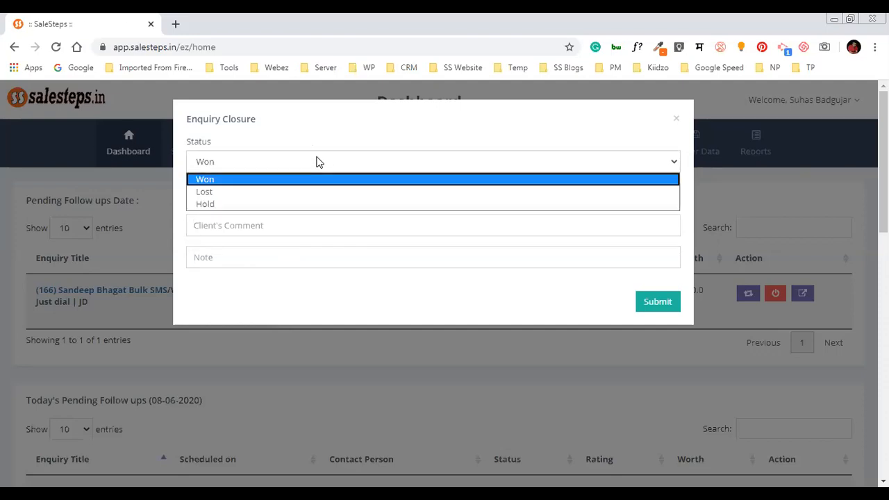
click(316, 191)
click(316, 194)
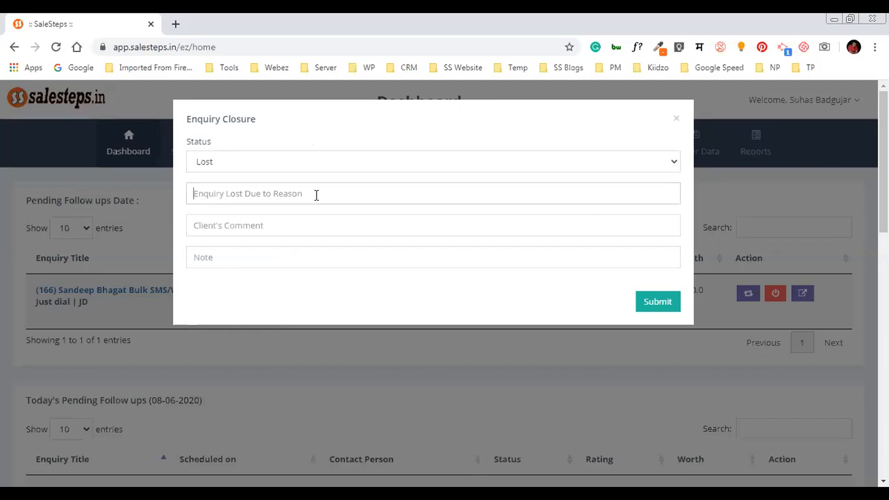
click(295, 221)
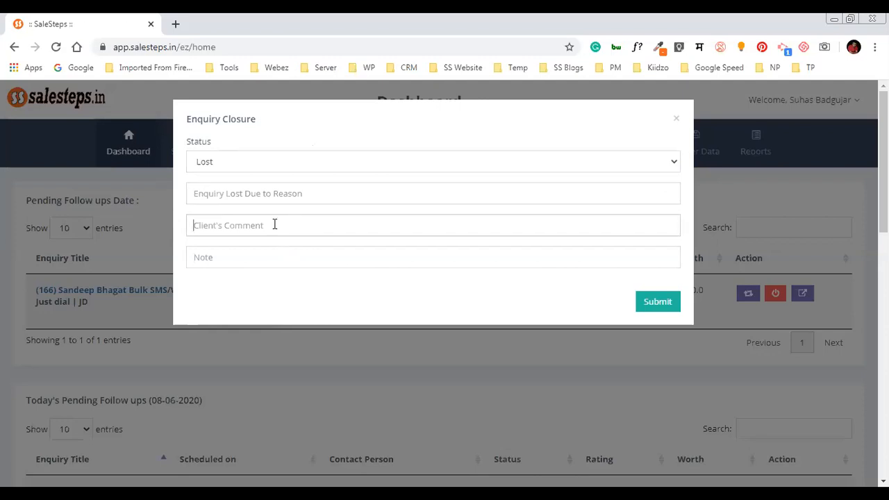
click(256, 258)
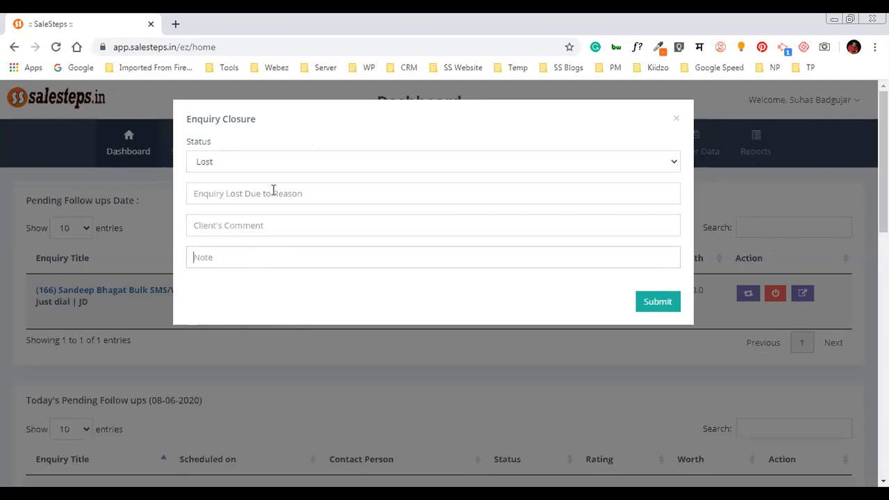
key(Return)
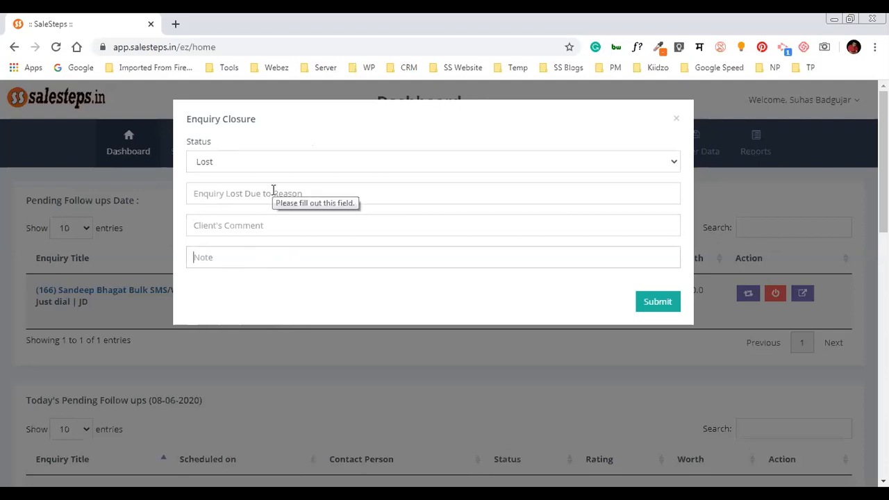
click(273, 190)
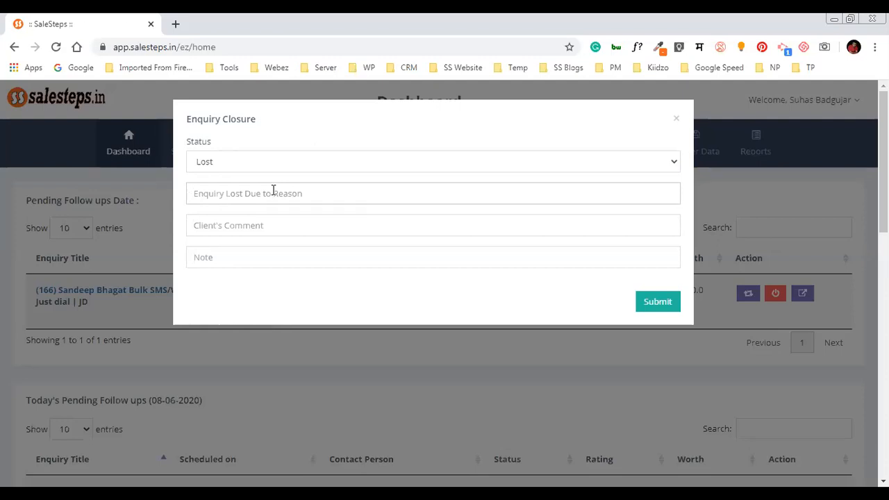
click(312, 226)
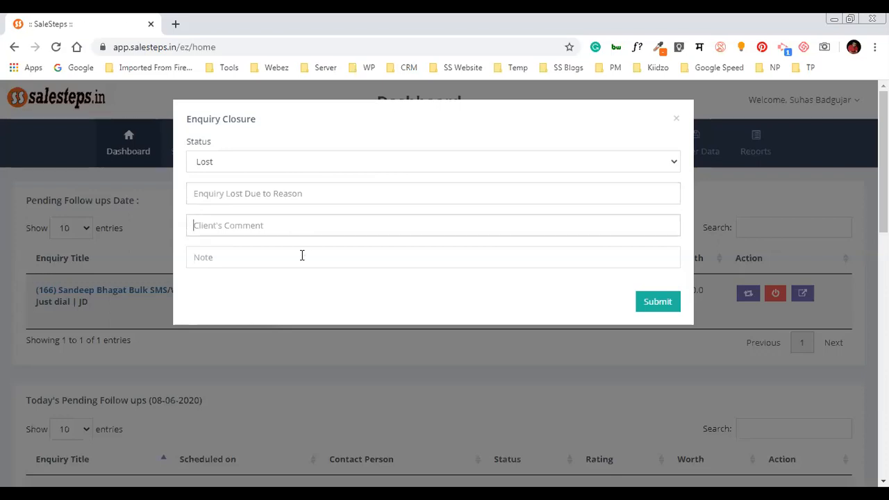
click(302, 256)
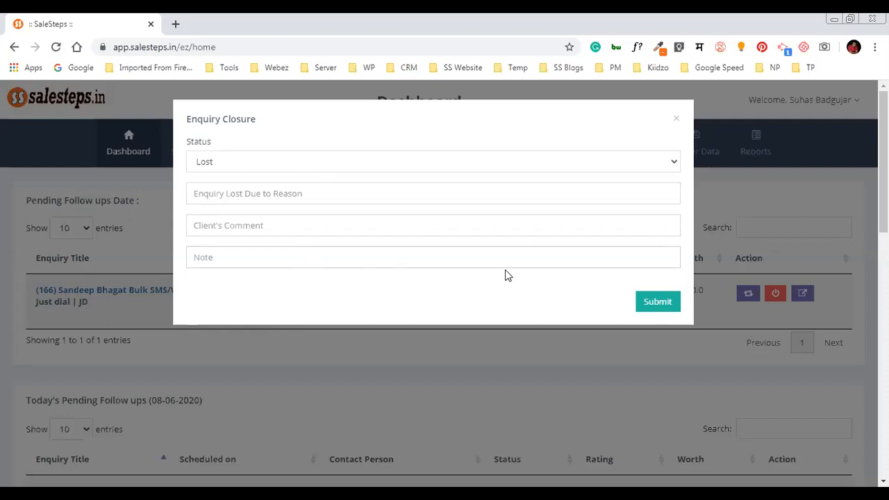
click(512, 161)
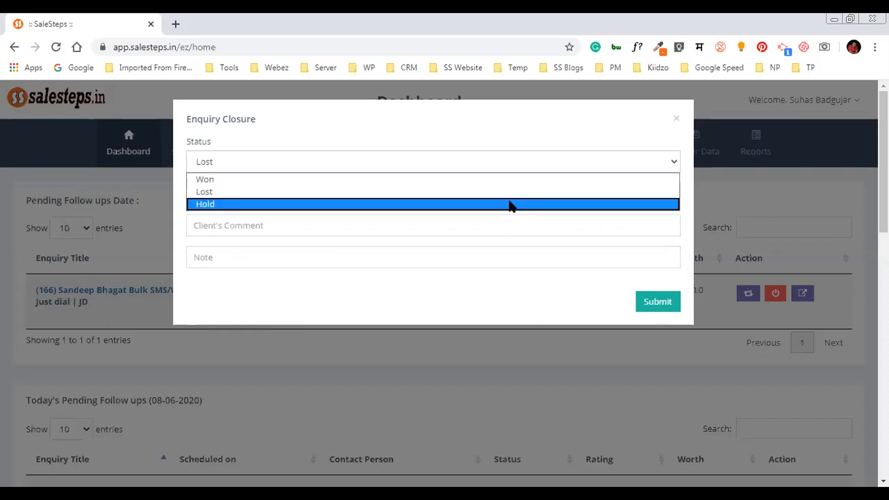
Choose Hold with a hold-till date of 15 September 2020, then dismiss the form unsubmitted
click(509, 204)
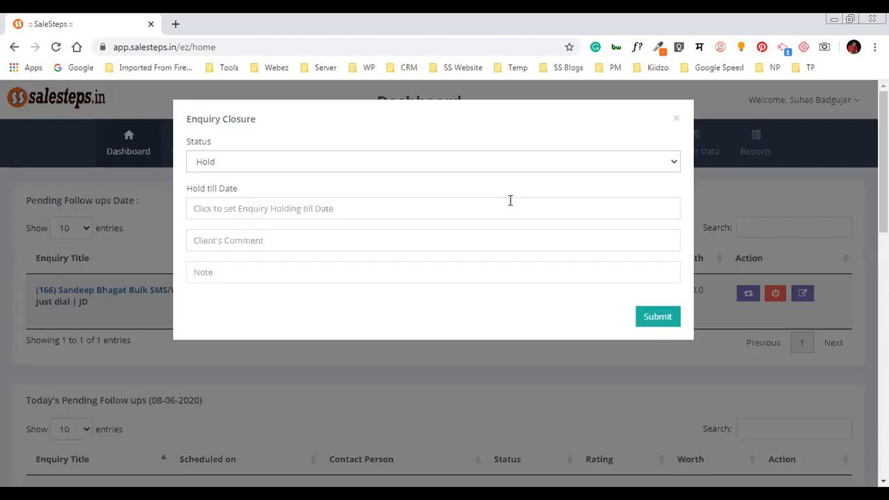
click(342, 209)
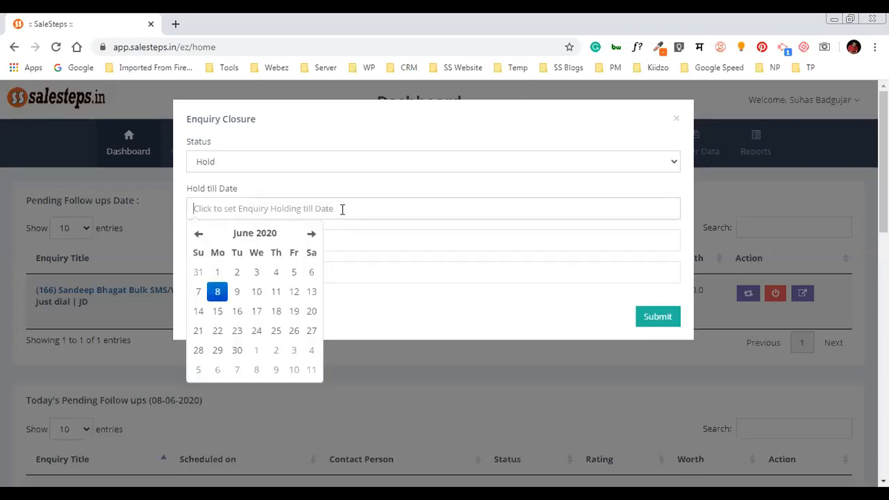
click(273, 237)
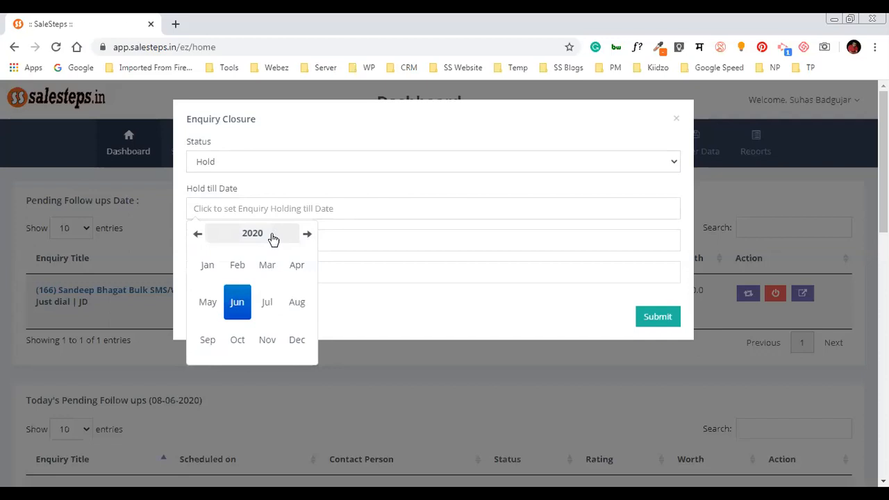
click(217, 346)
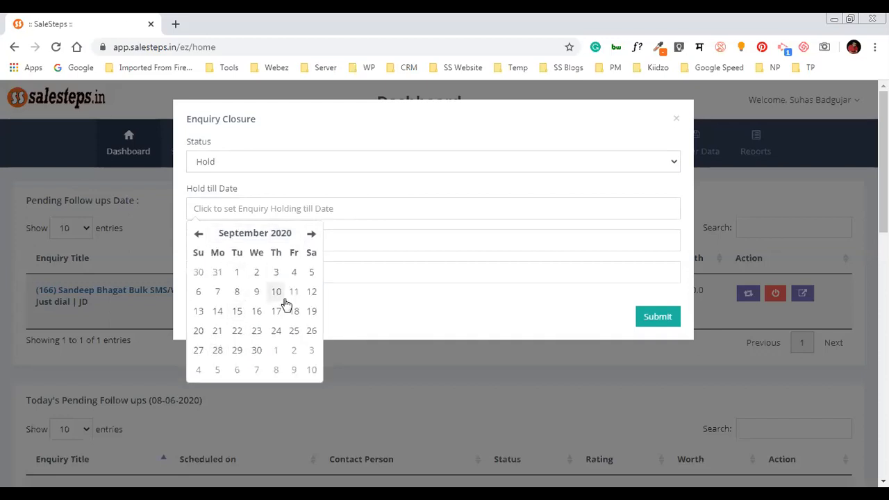
click(237, 311)
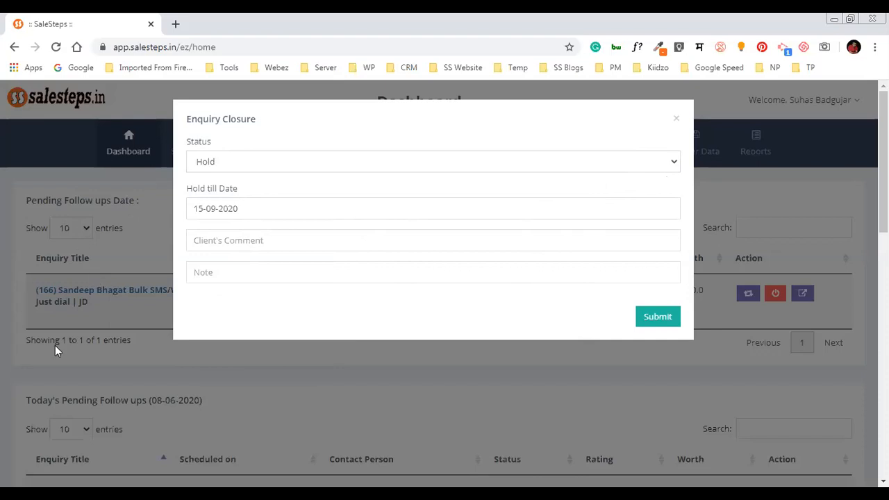
click(117, 463)
Check the Dashboard's follow-ups date calendar without changing it, then switch to the Sales Board
scroll(173, 426, down, 1)
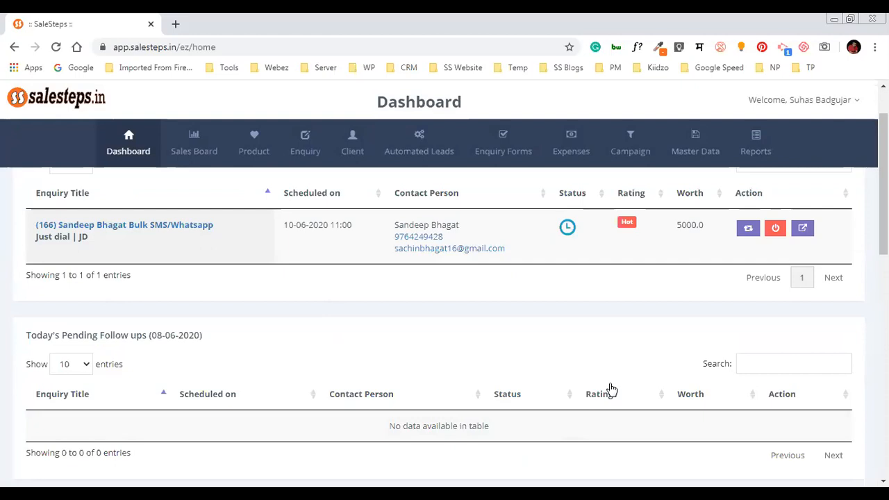
scroll(611, 391, up, 1)
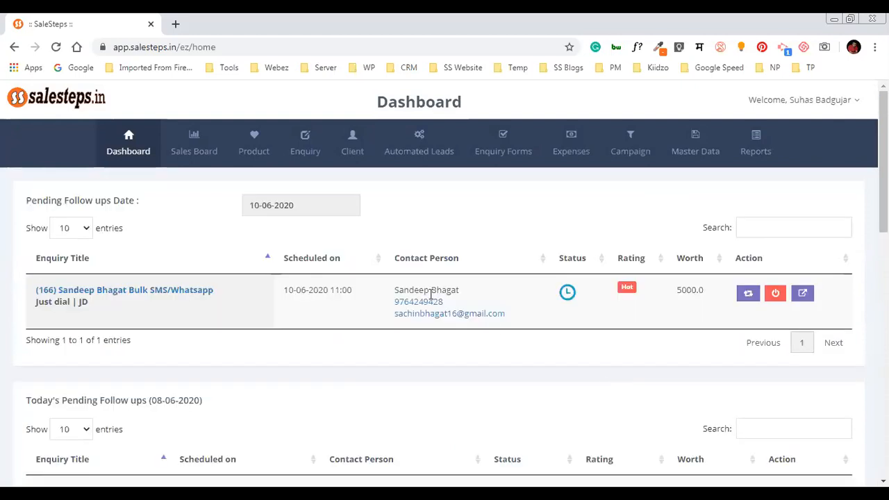
click(323, 208)
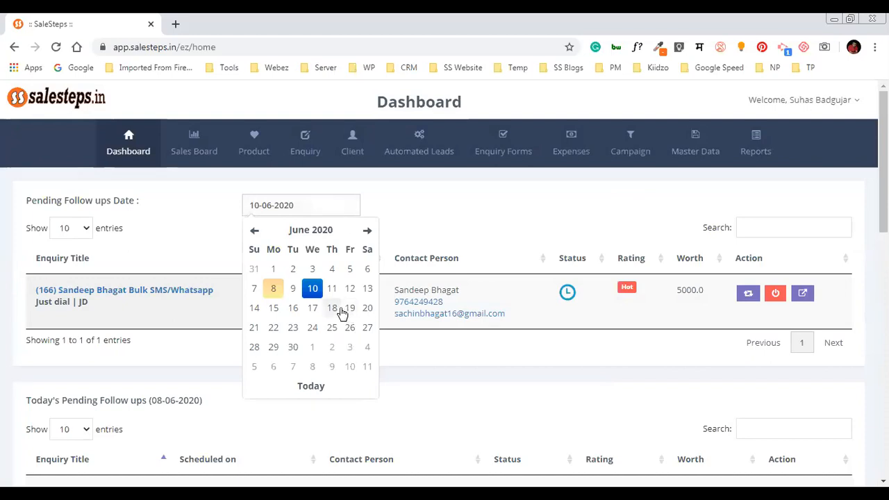
click(428, 212)
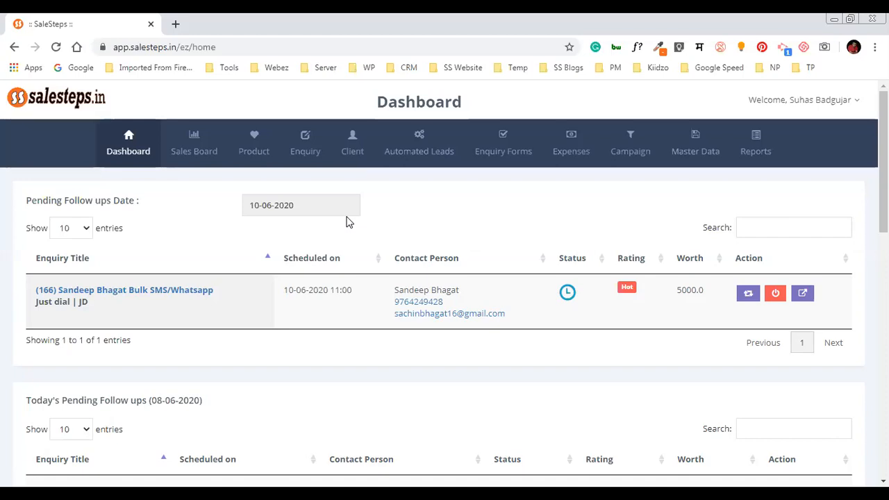
click(201, 148)
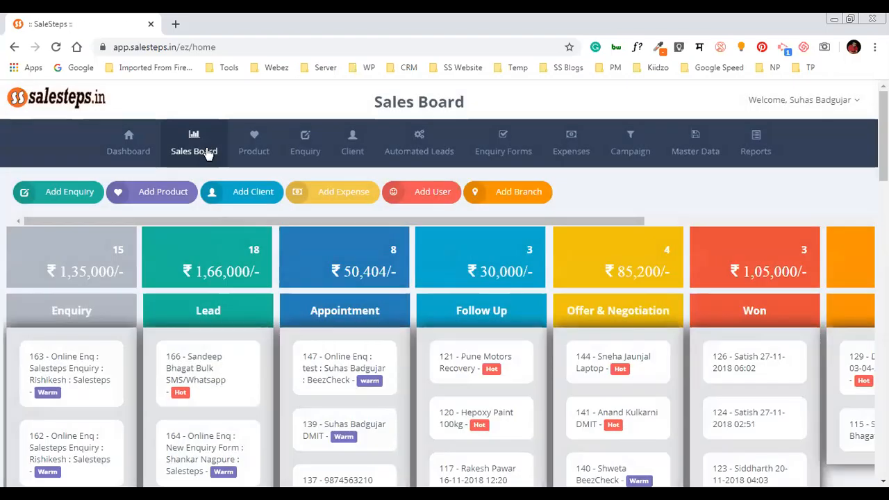
click(163, 192)
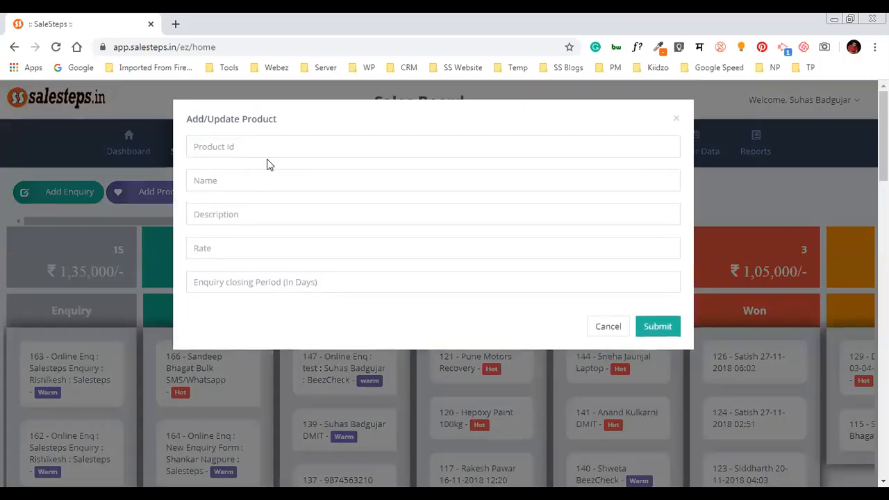
click(612, 323)
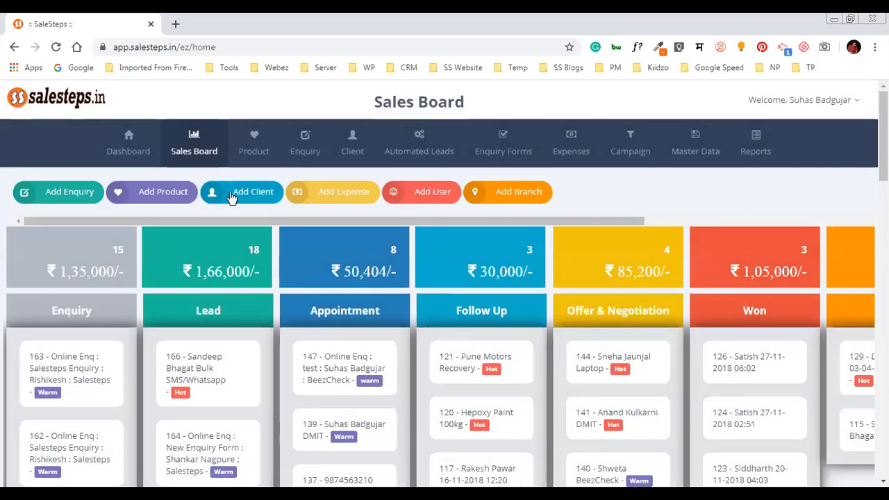
click(232, 197)
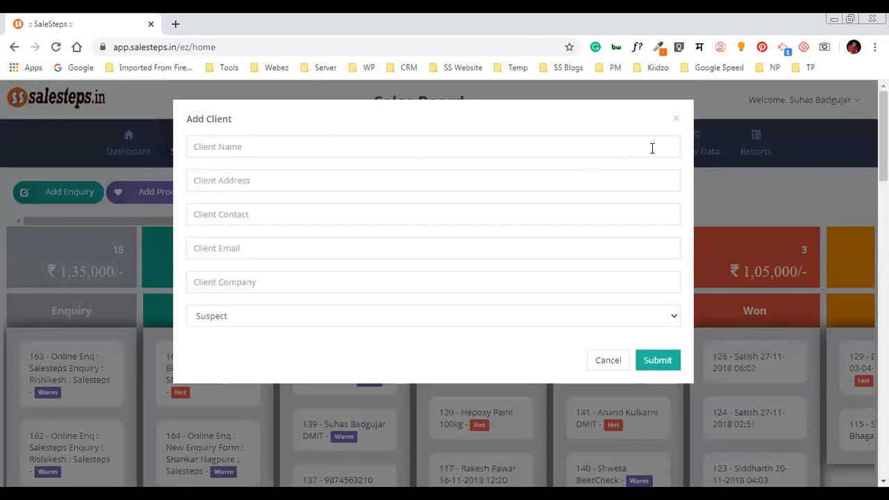
click(699, 123)
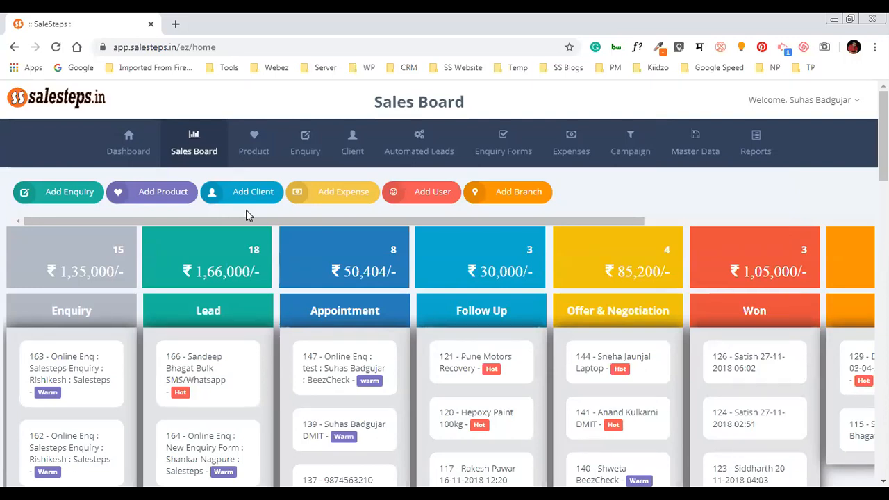
click(262, 194)
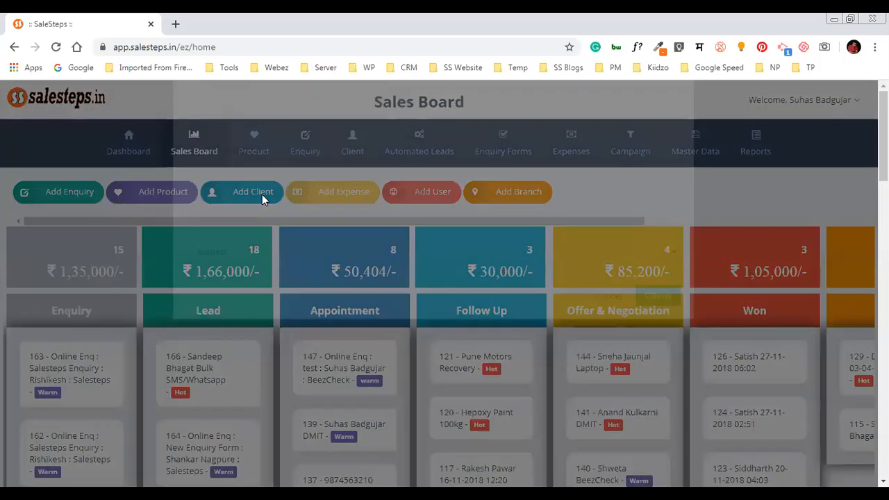
click(812, 190)
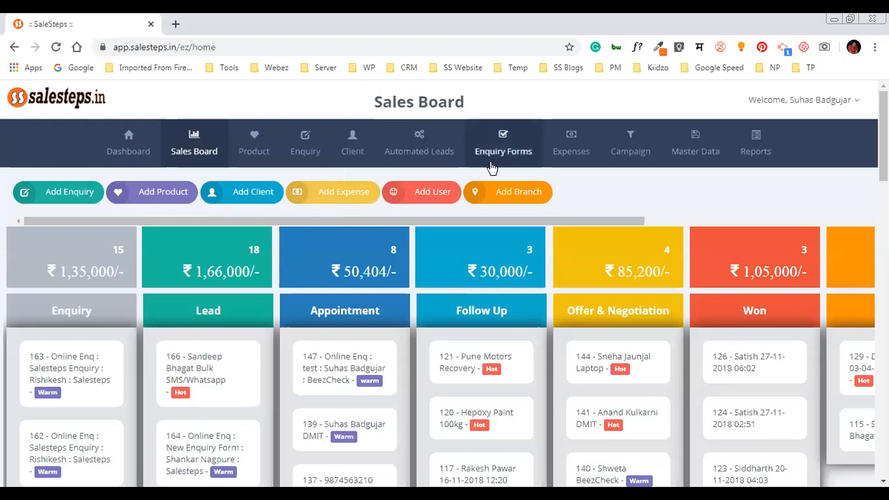
click(439, 200)
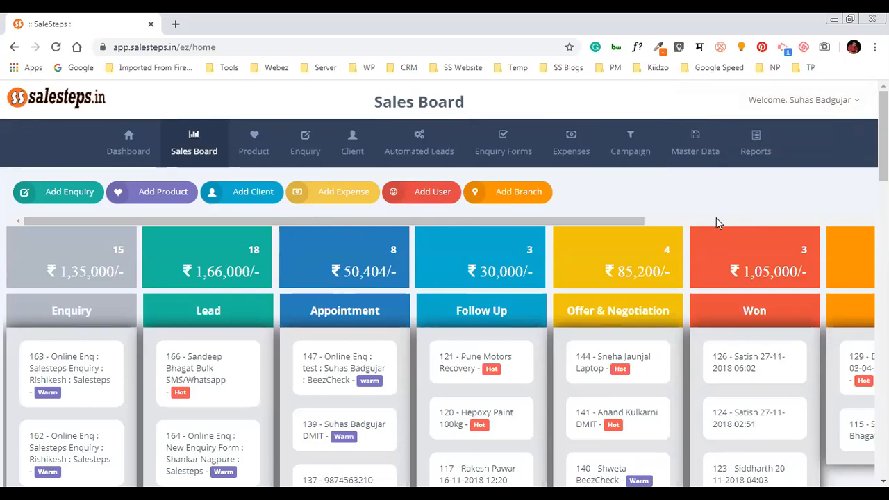
Try adding a branch, dismiss the branch-limit error, and show the Reports dropdown
click(525, 207)
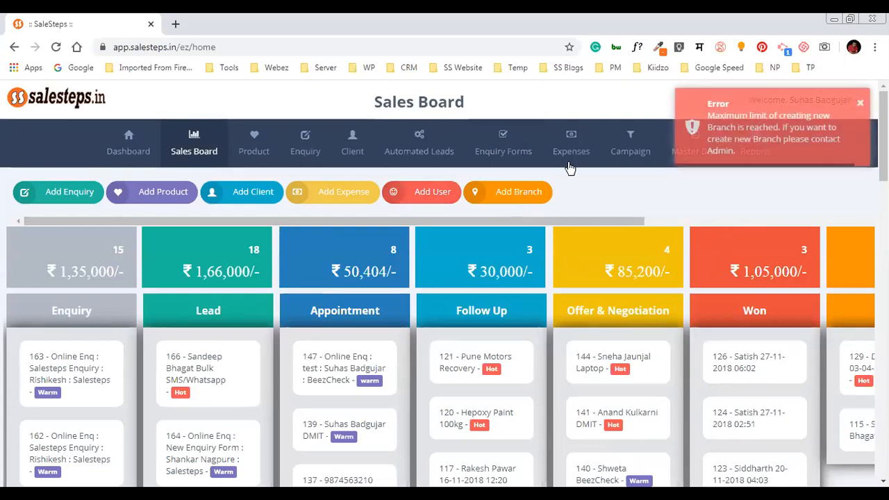
click(861, 104)
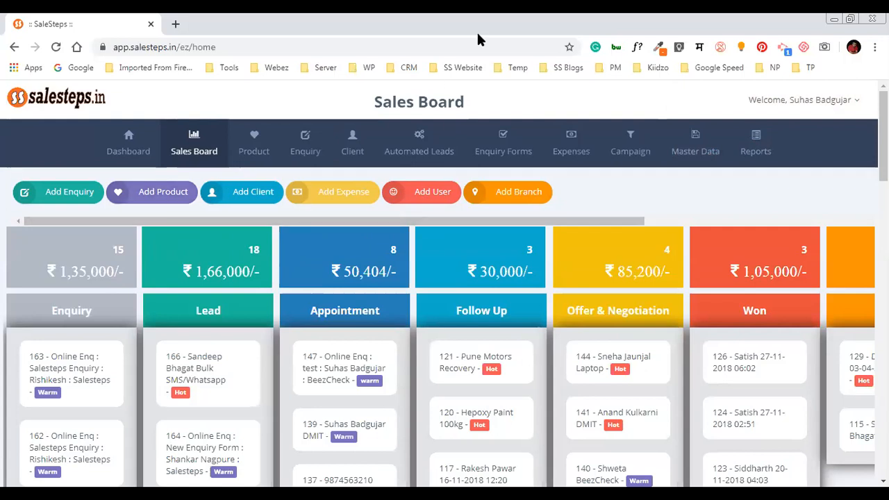
mouse_move(756, 143)
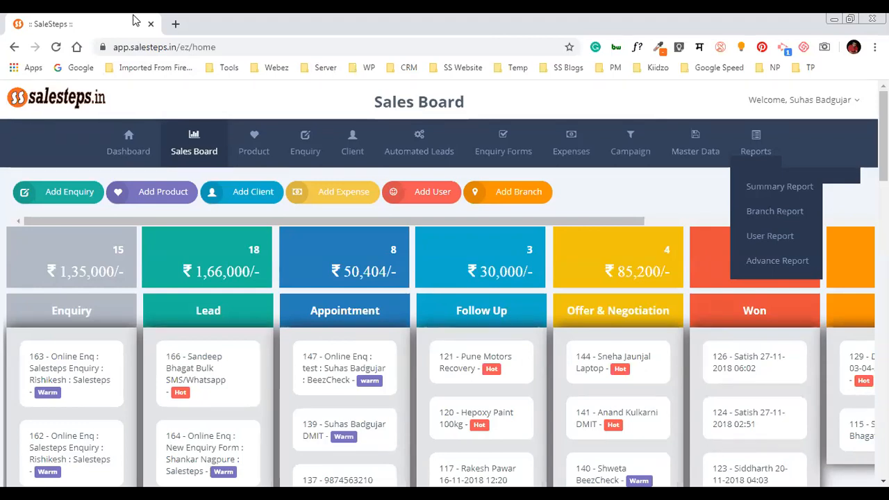
Close the Reports dropdown and go to the Product/Services list
click(417, 84)
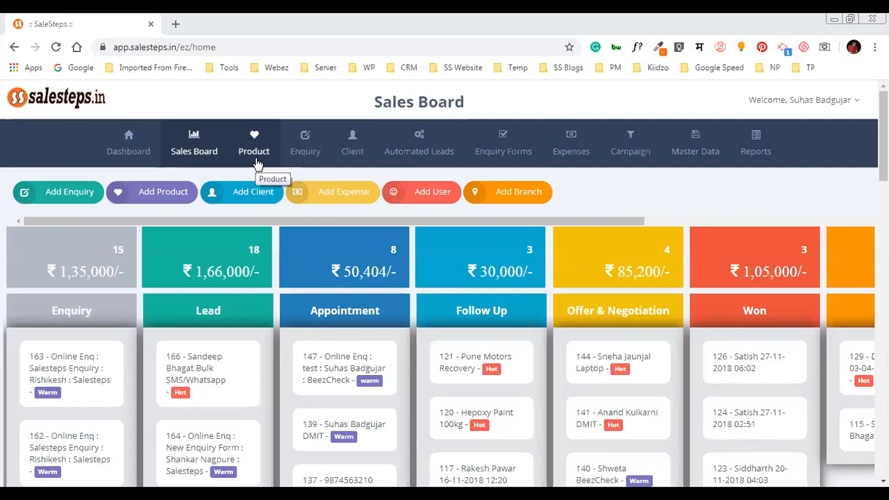
click(255, 160)
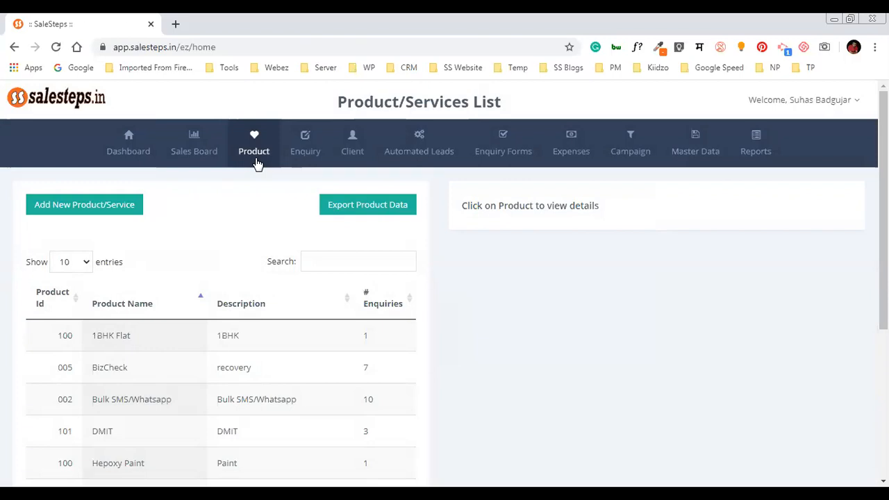
Scroll the Product/Services List to review enquiry counts such as DMIT's 3
scroll(215, 257, down, 1)
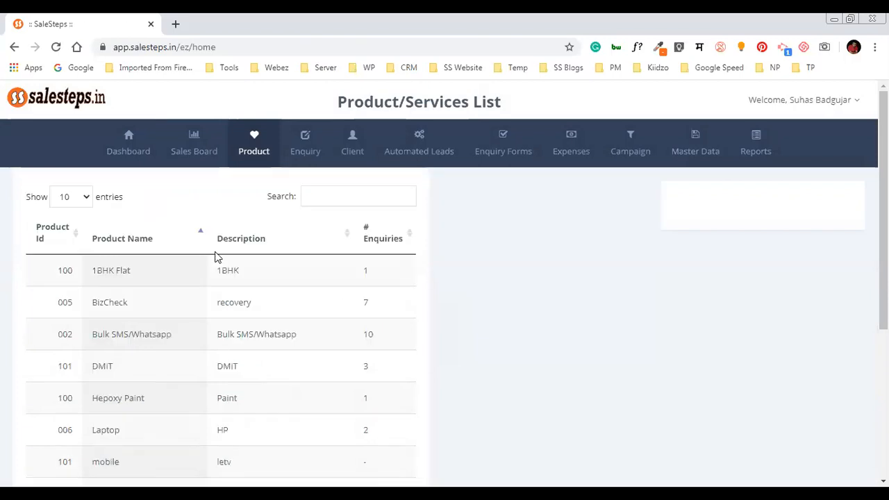
scroll(217, 257, down, 3)
scroll(550, 354, up, 2)
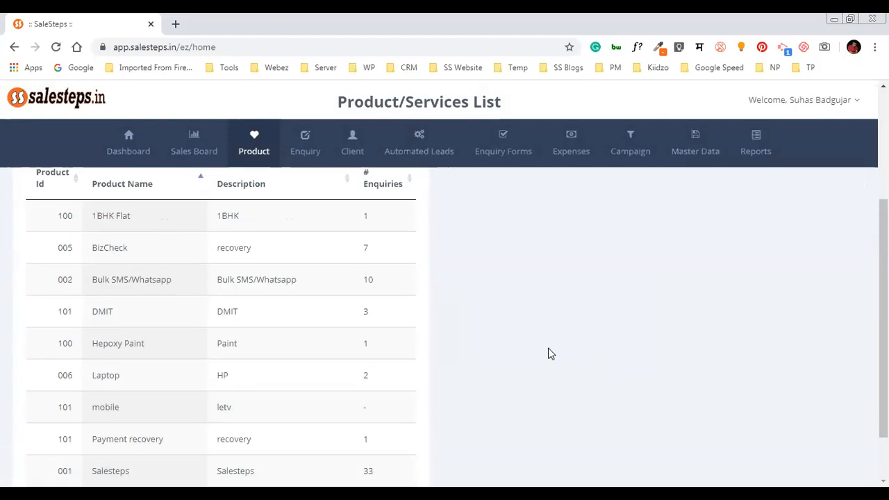
scroll(236, 290, up, 2)
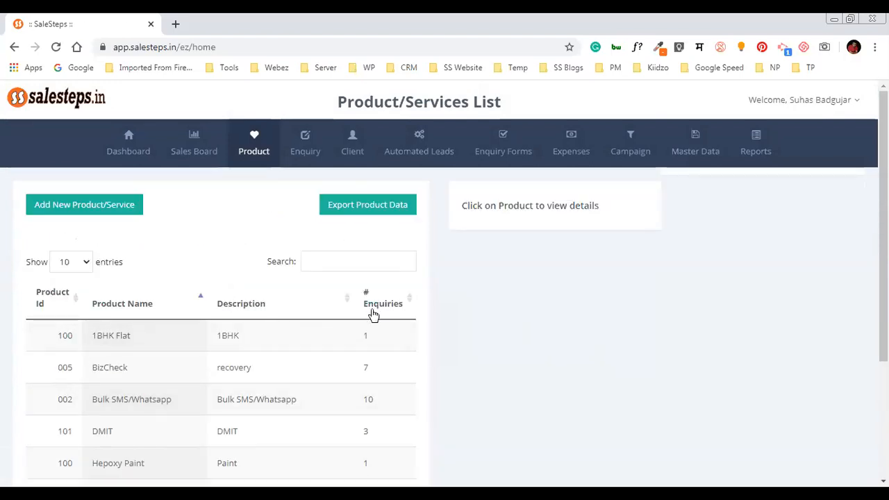
scroll(371, 313, down, 1)
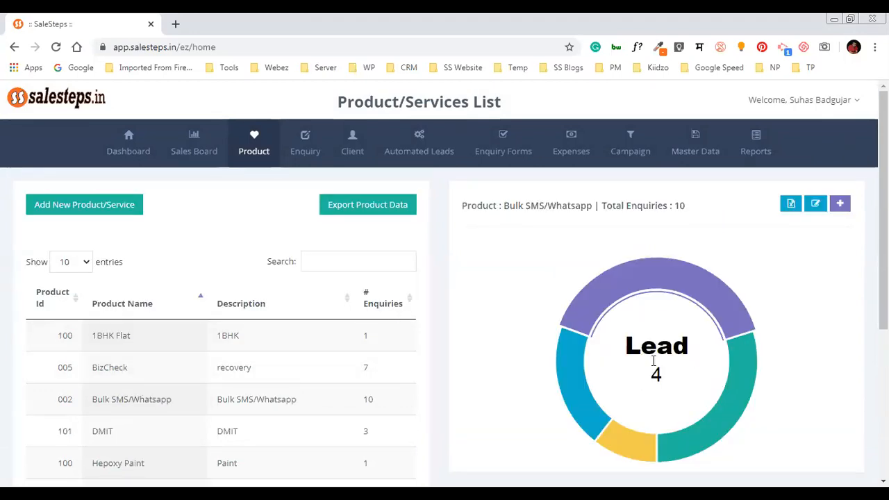
Export the Bulk SMS/Whatsapp enquiry report to .xlsx and open it in Excel
mouse_move(767, 384)
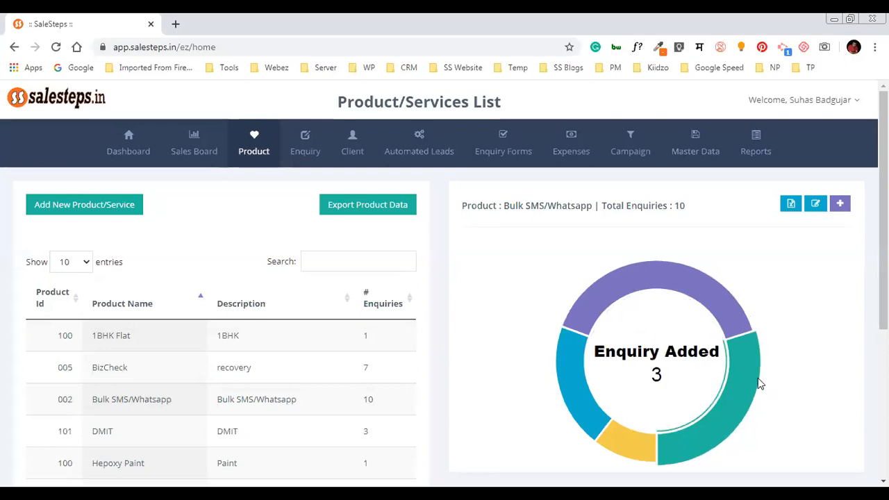
mouse_move(626, 441)
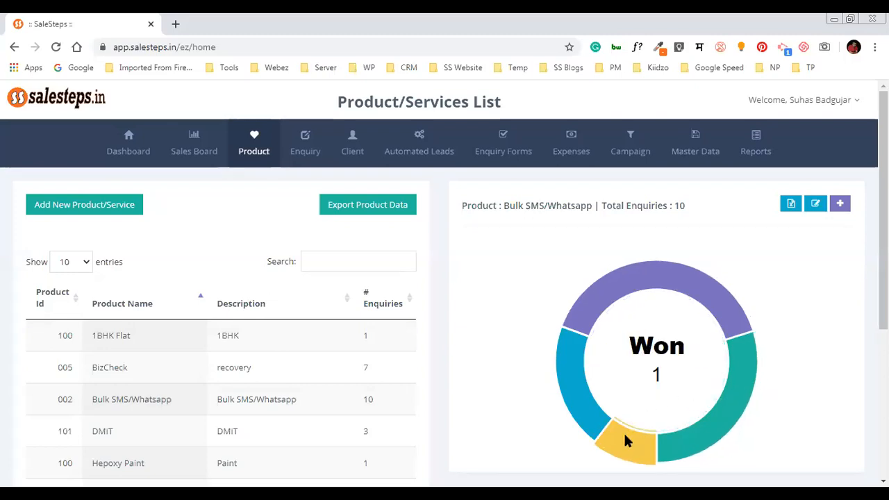
mouse_move(585, 409)
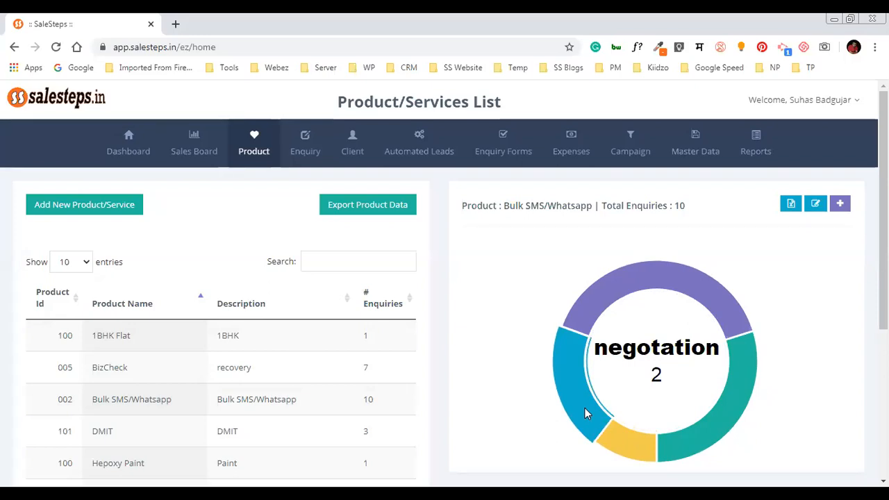
mouse_move(636, 294)
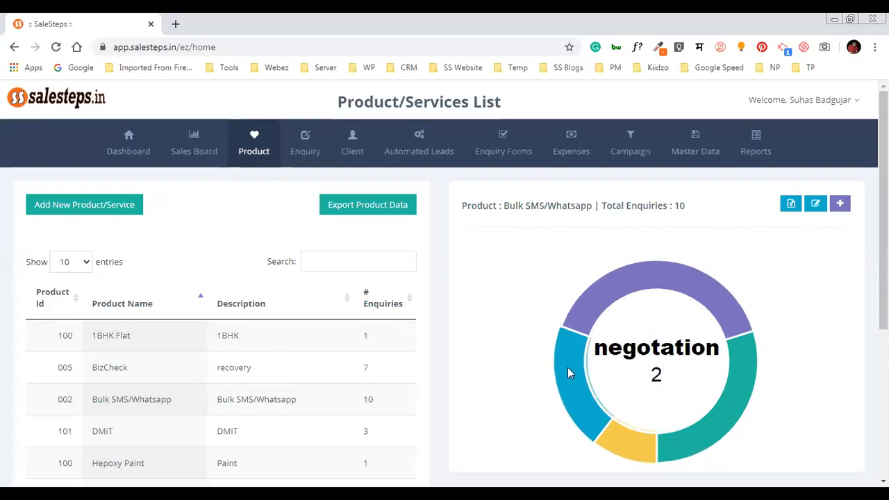
mouse_move(665, 449)
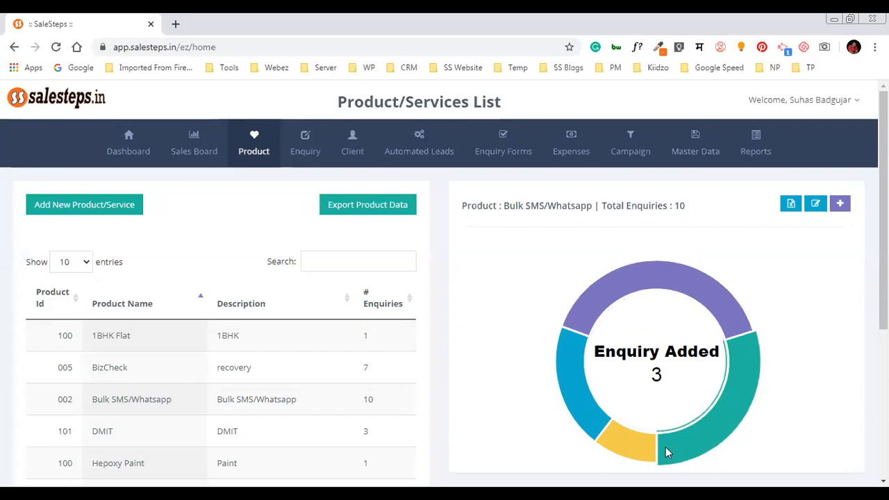
click(791, 204)
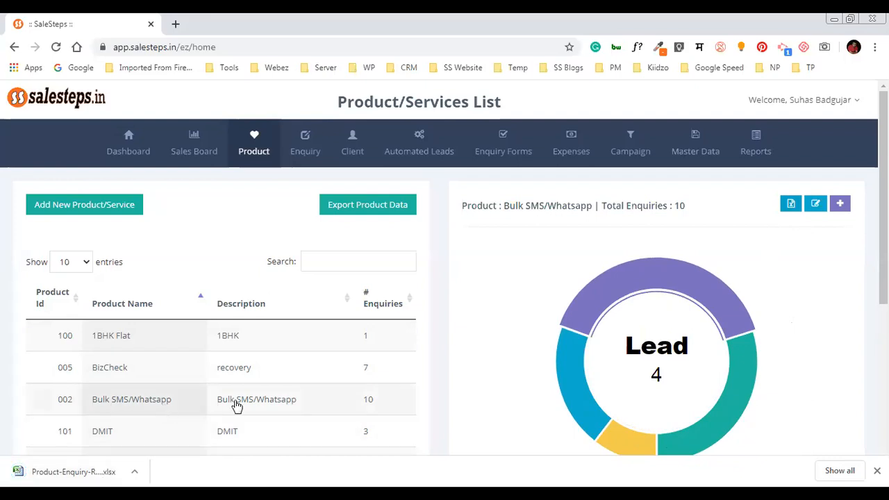
click(94, 474)
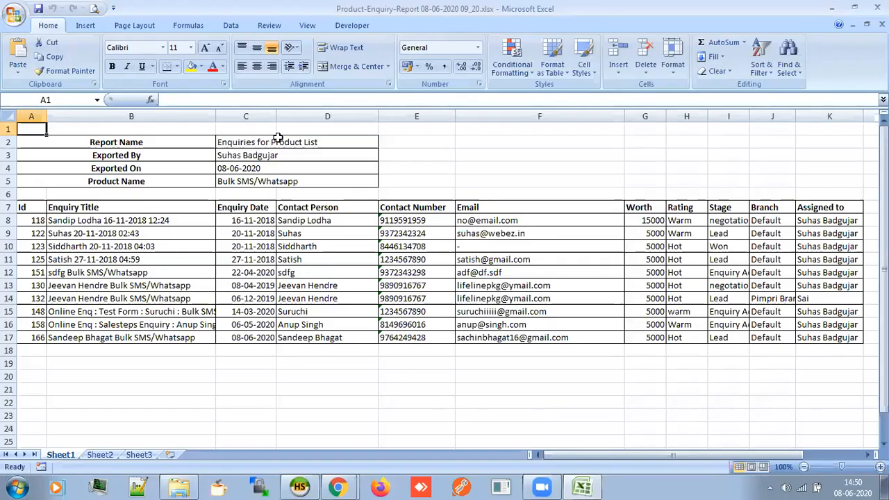
Inspect the report header: Report Name, exporter, export date and Product Name
click(315, 144)
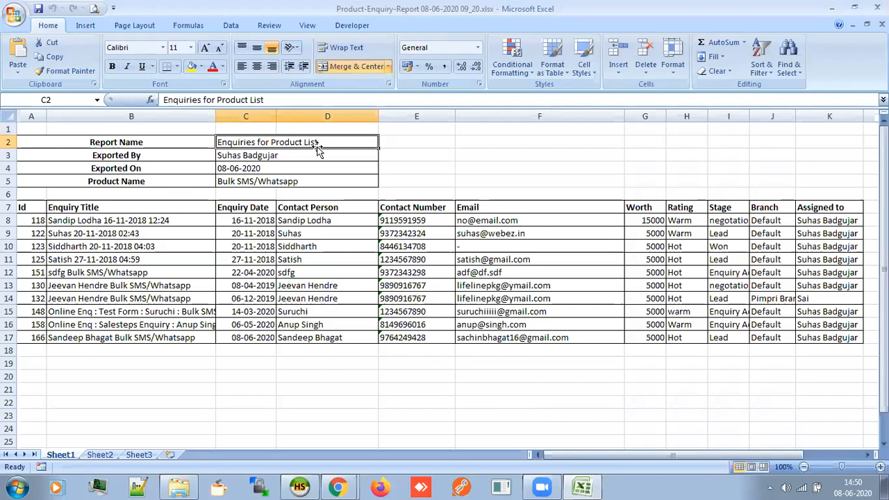
click(235, 155)
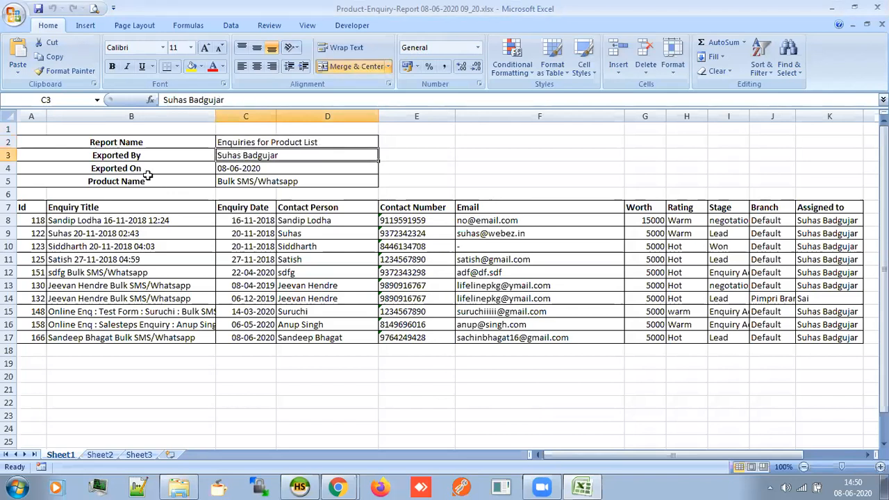
click(230, 172)
click(182, 182)
click(259, 183)
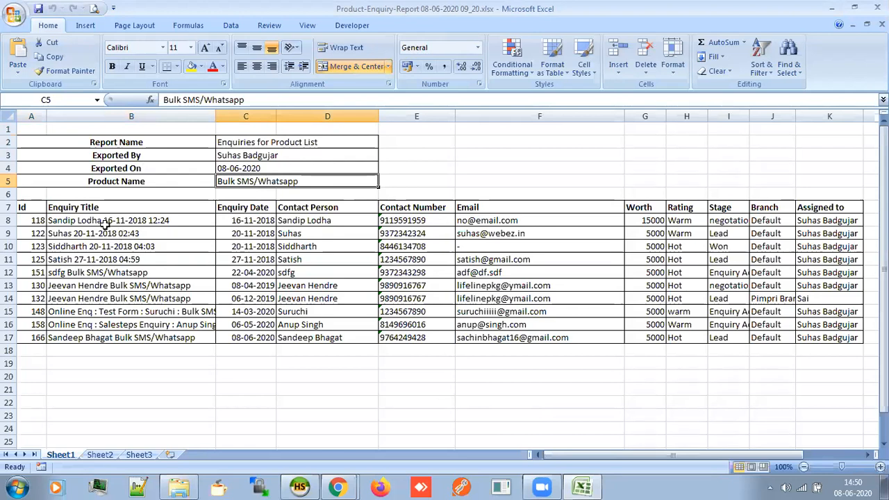
Select the Enquiry Title, date, Contact Person, number, Email and Worth columns
drag(104, 220, 139, 339)
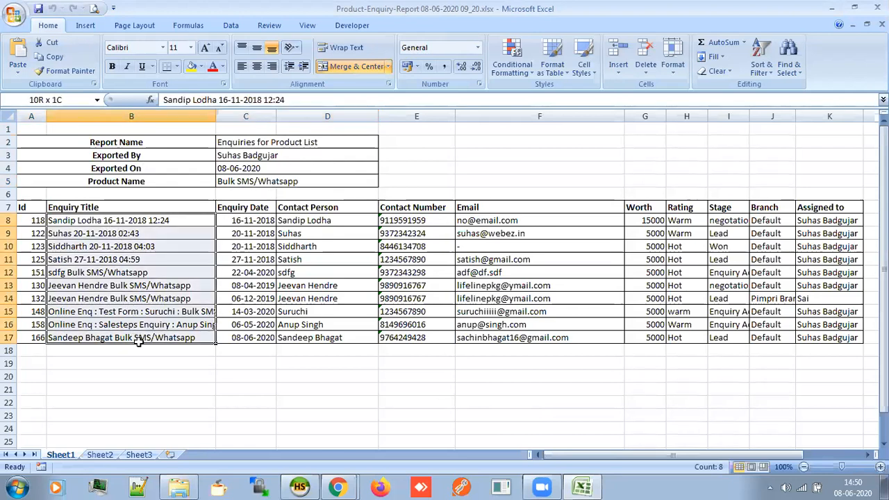
drag(239, 221, 265, 333)
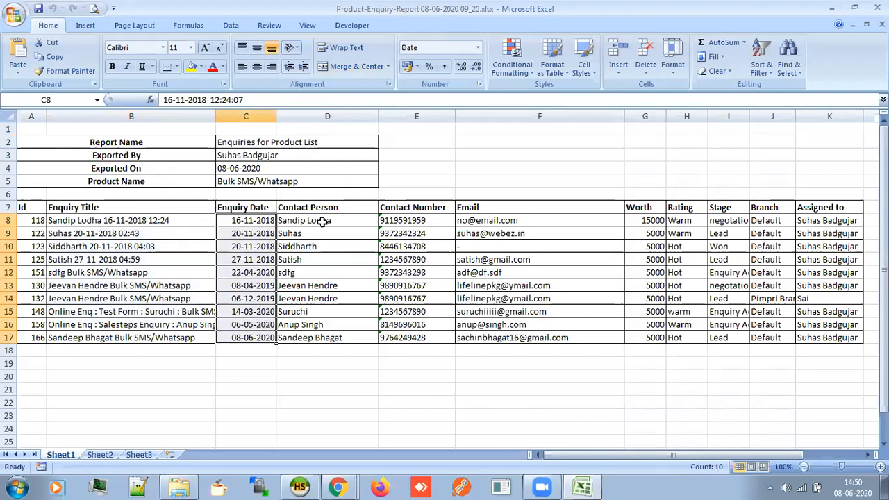
drag(318, 223, 298, 337)
drag(397, 221, 419, 333)
drag(524, 214, 560, 338)
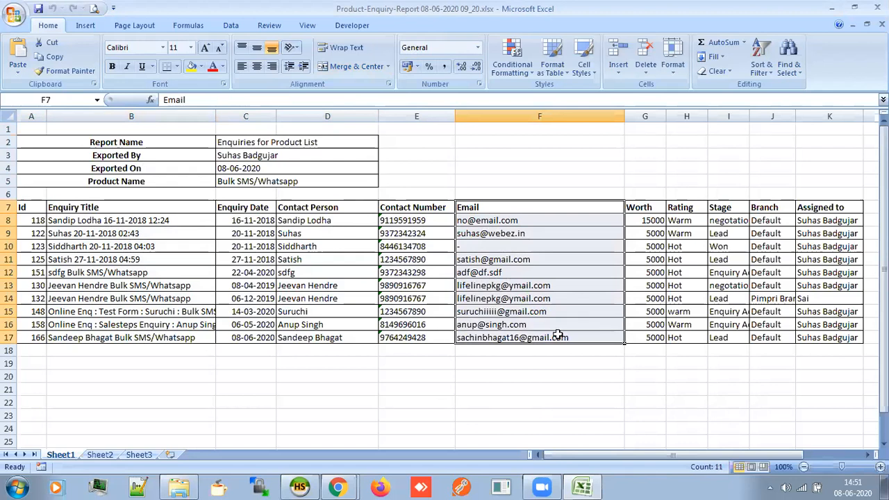
drag(644, 218, 653, 340)
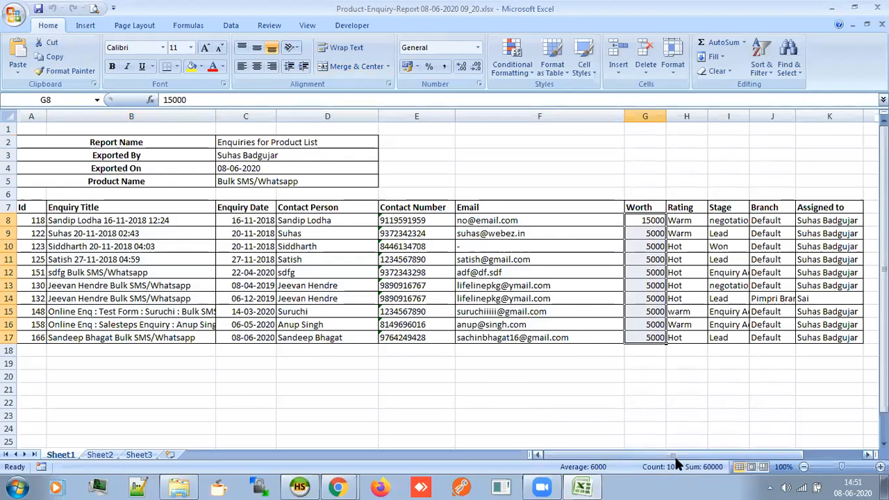
drag(677, 459, 698, 460)
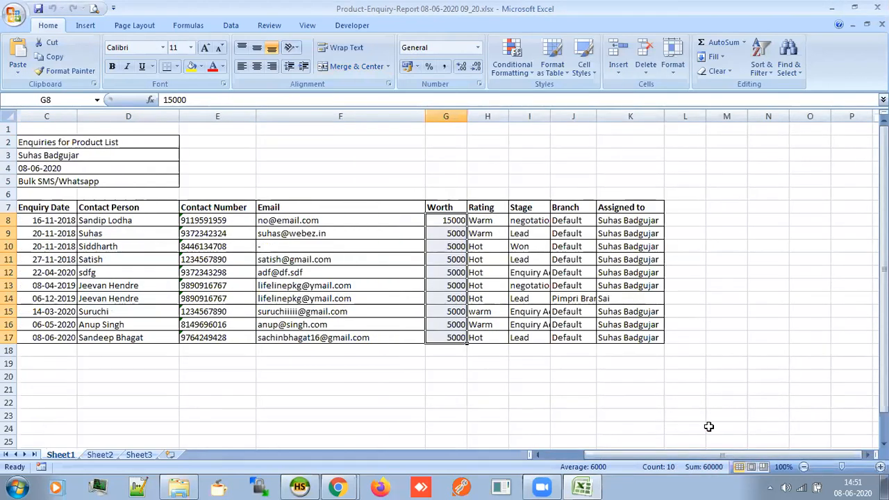
Select the Rating, Stage, Branch and Assigned to columns, then close the workbook
drag(486, 220, 503, 339)
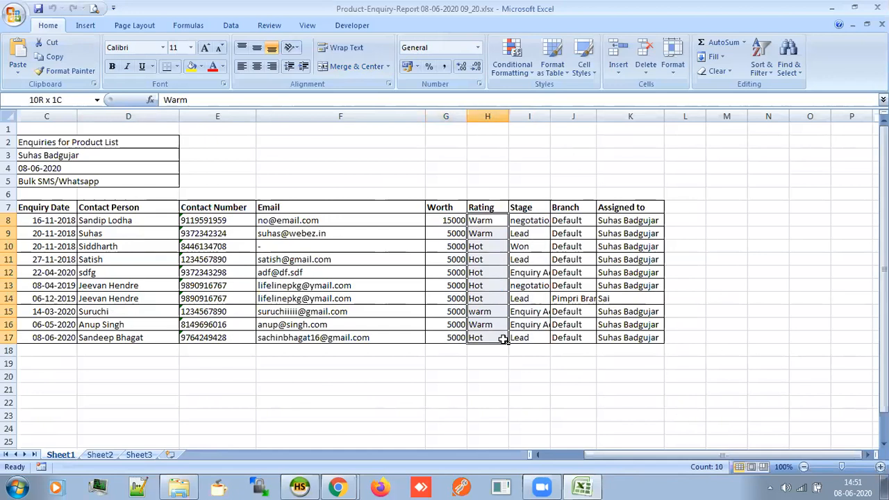
drag(537, 220, 546, 334)
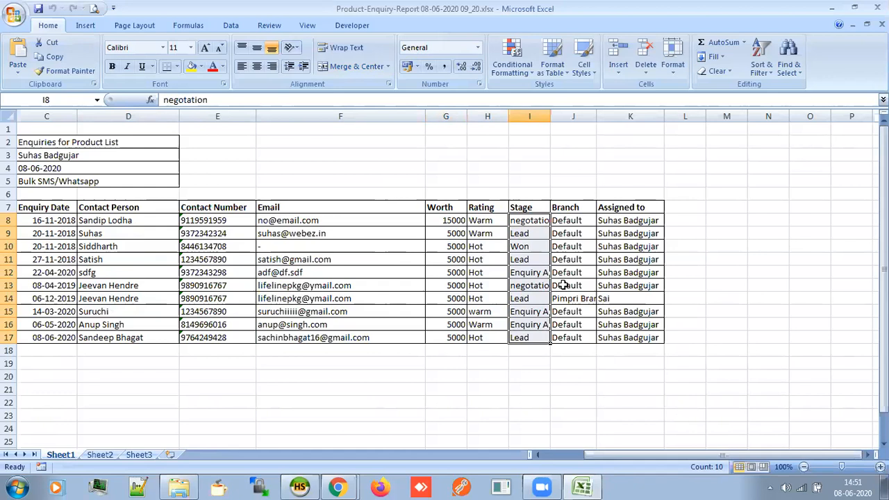
drag(579, 221, 581, 336)
drag(616, 221, 623, 343)
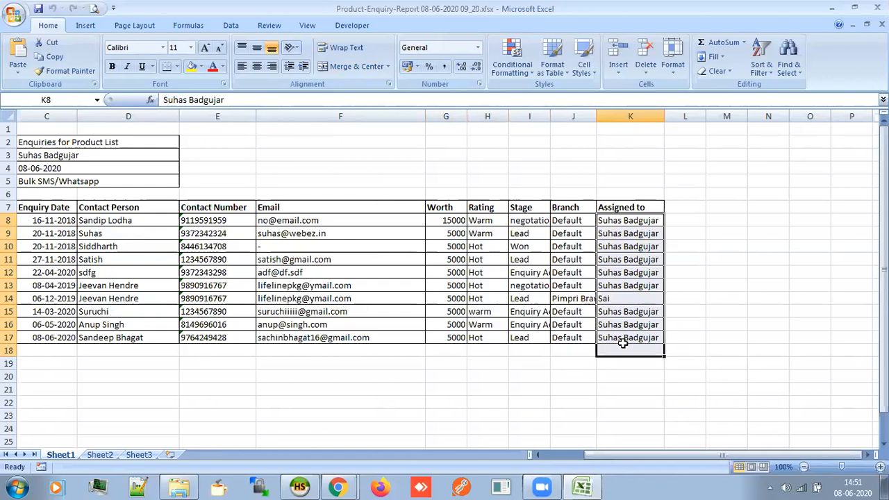
click(574, 457)
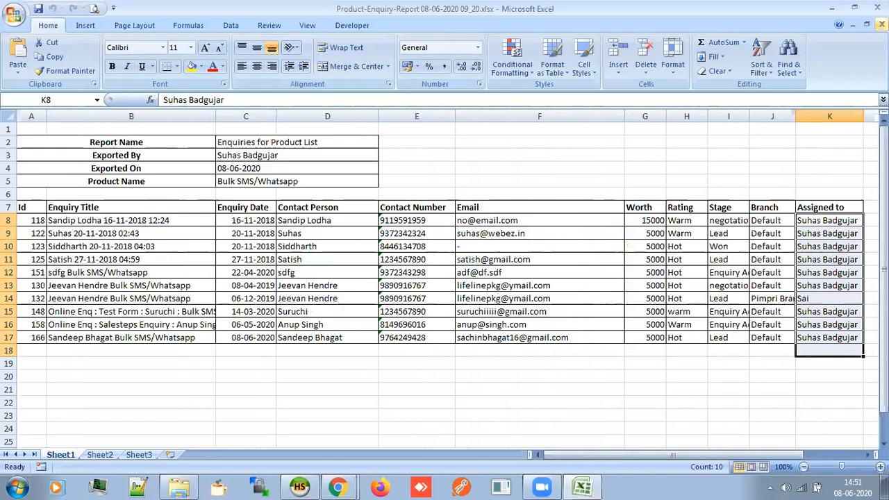
click(876, 6)
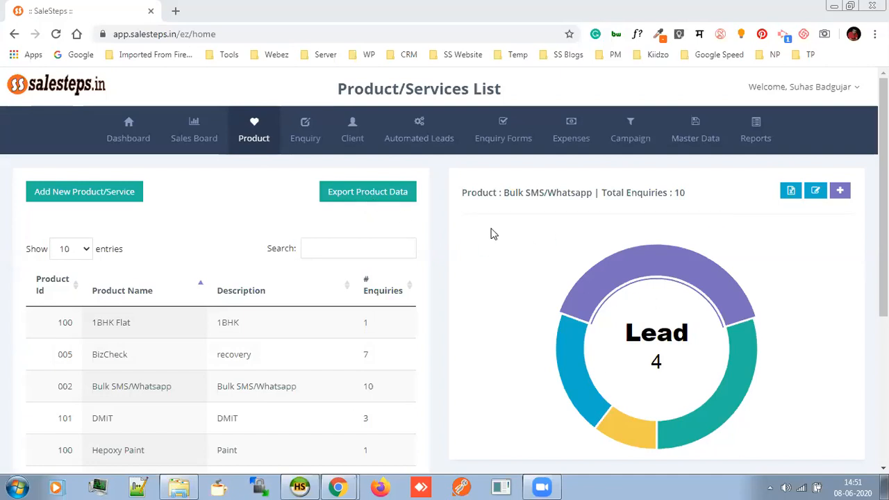
drag(503, 192, 591, 192)
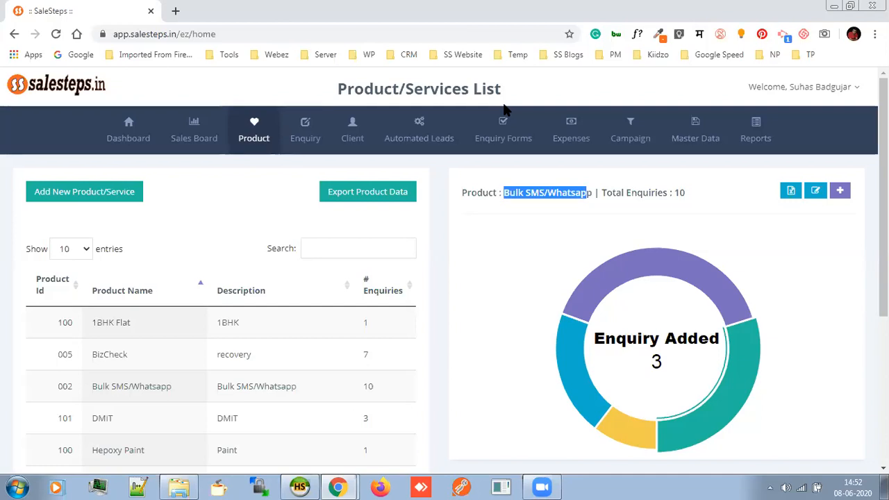
click(482, 232)
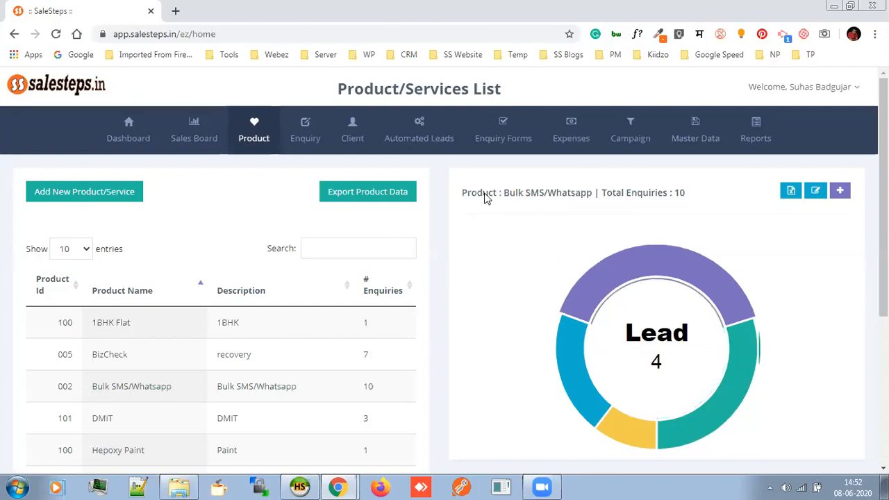
Open Enquiry Forms and select the Insurance Webinar form's iframe link URL
click(499, 130)
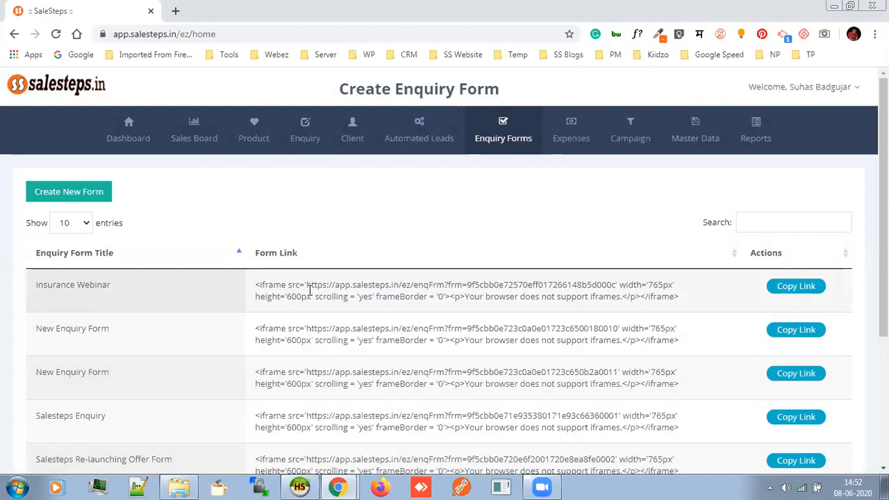
drag(308, 284, 619, 281)
key(ctrl+c)
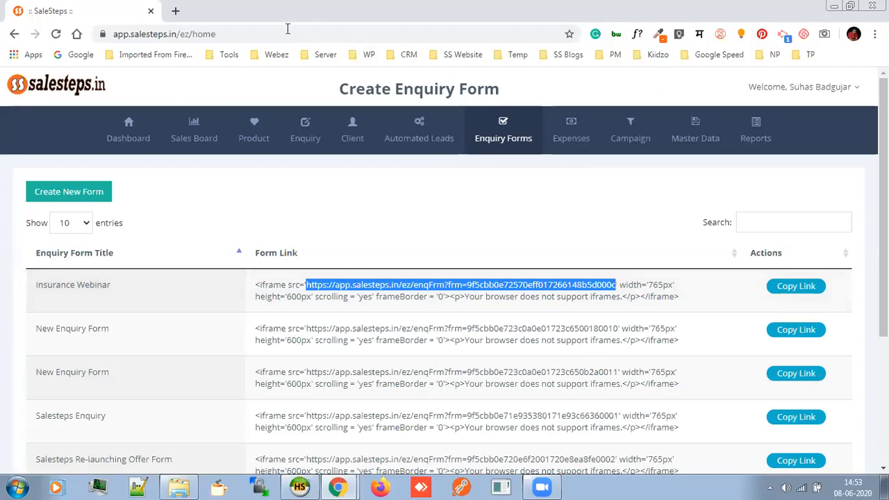
Load the Insurance Webinar form in a new tab from its pasted link
click(175, 10)
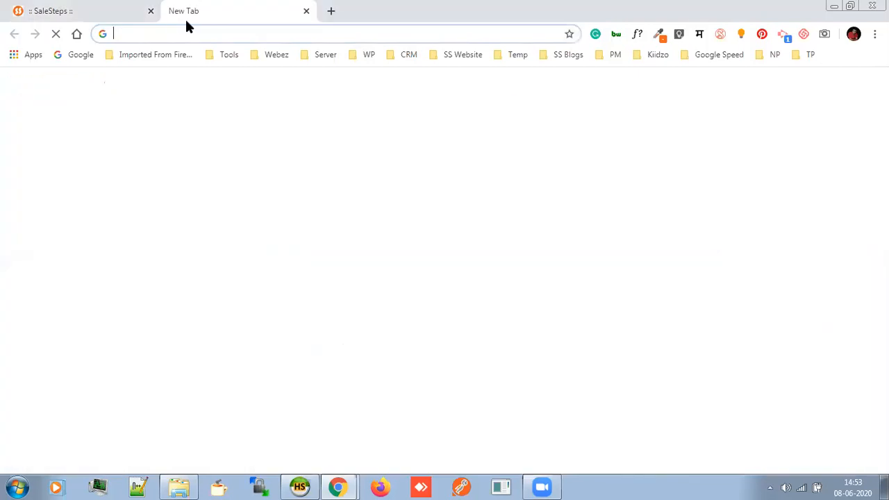
key(ctrl+v)
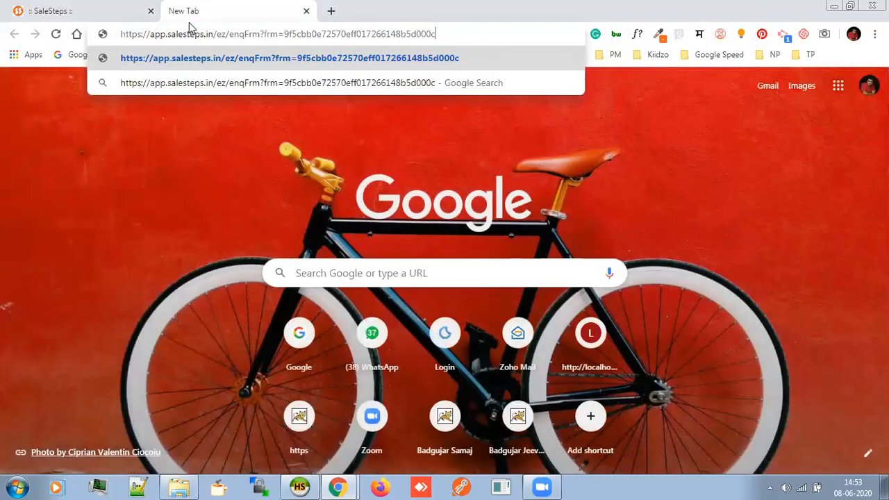
key(Return)
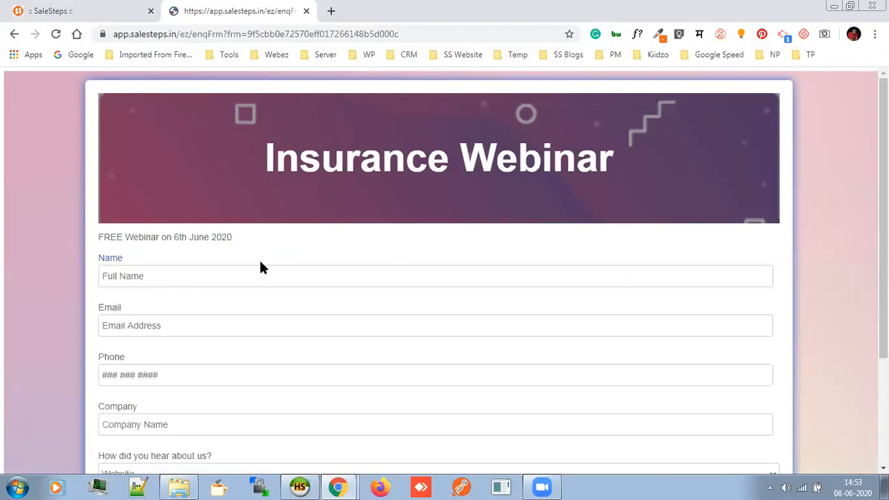
Step through the form fields, choose Social Networking Sites as referral source, and return to SaleSteps
click(272, 281)
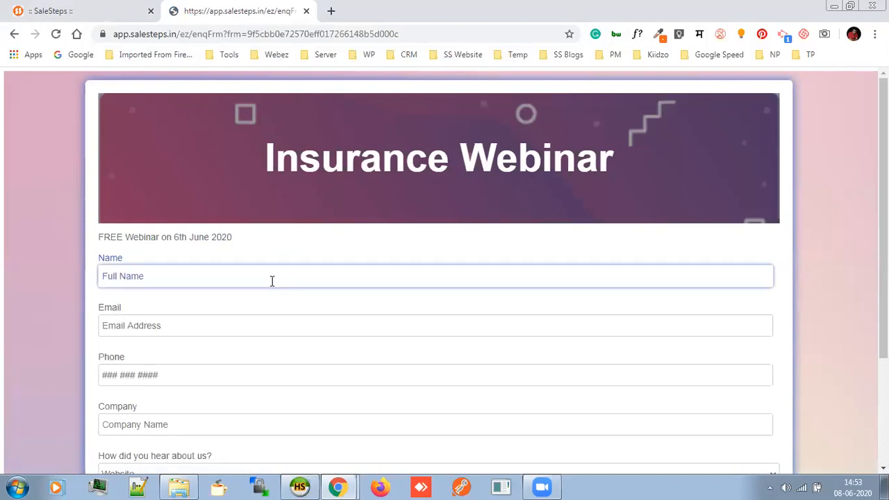
scroll(271, 281, down, 1)
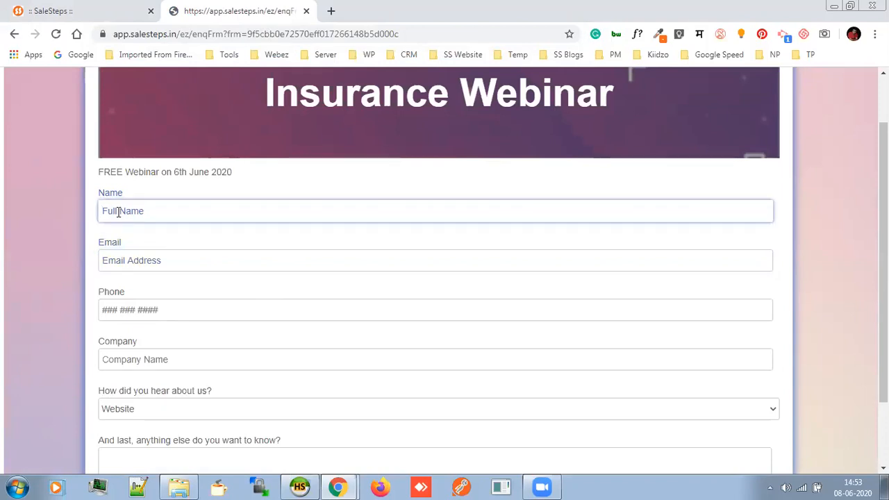
click(127, 260)
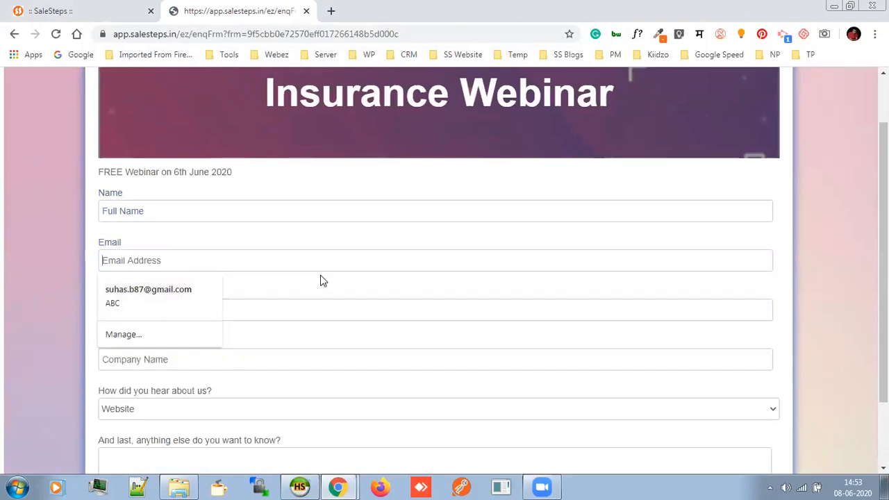
click(182, 306)
scroll(168, 302, down, 1)
click(170, 299)
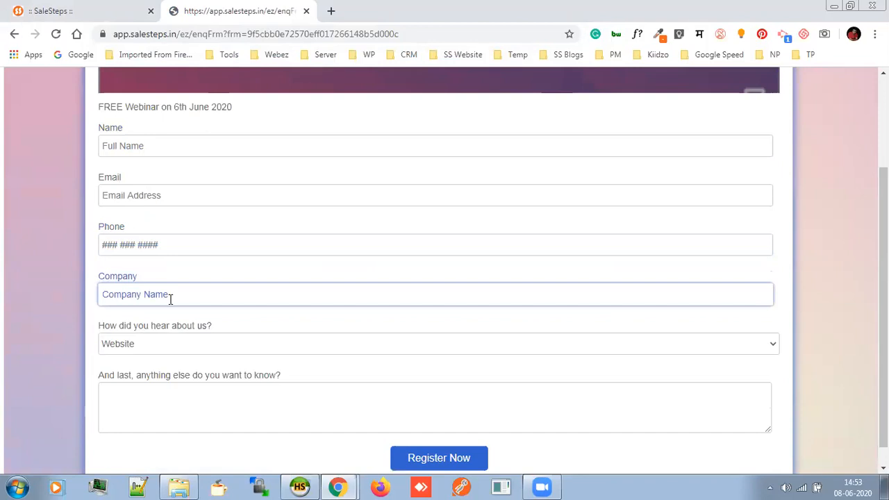
click(184, 343)
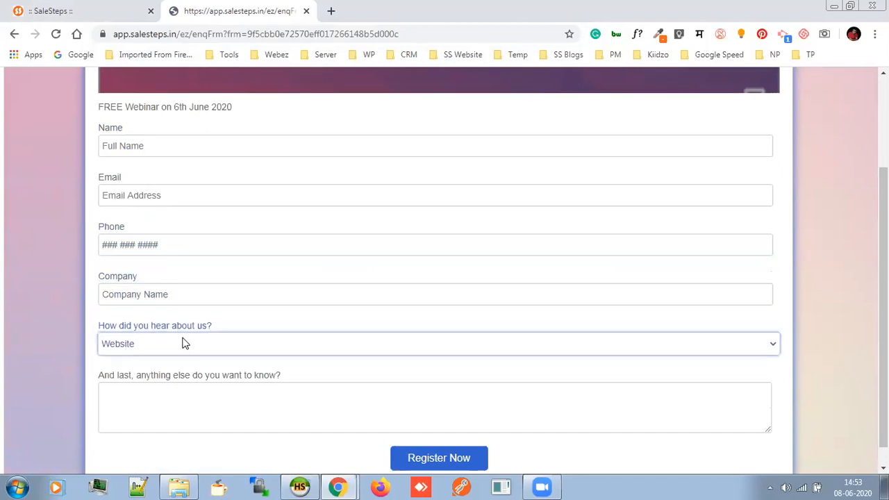
click(184, 344)
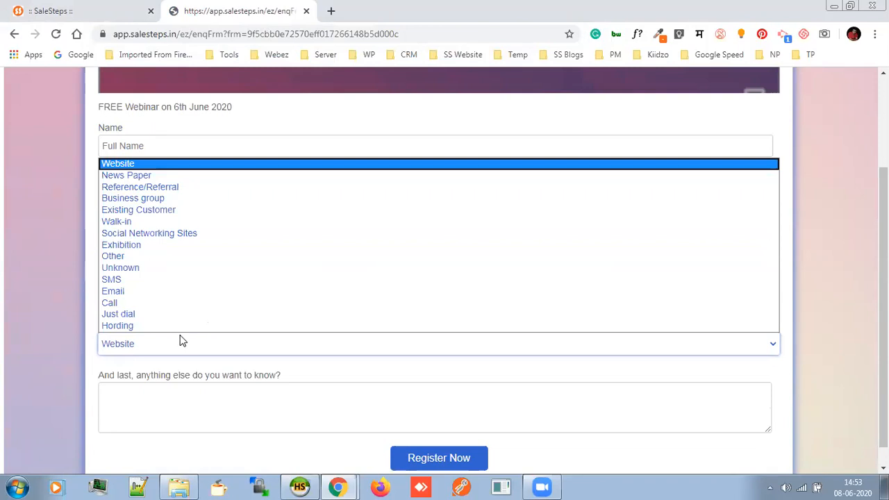
click(186, 234)
click(257, 407)
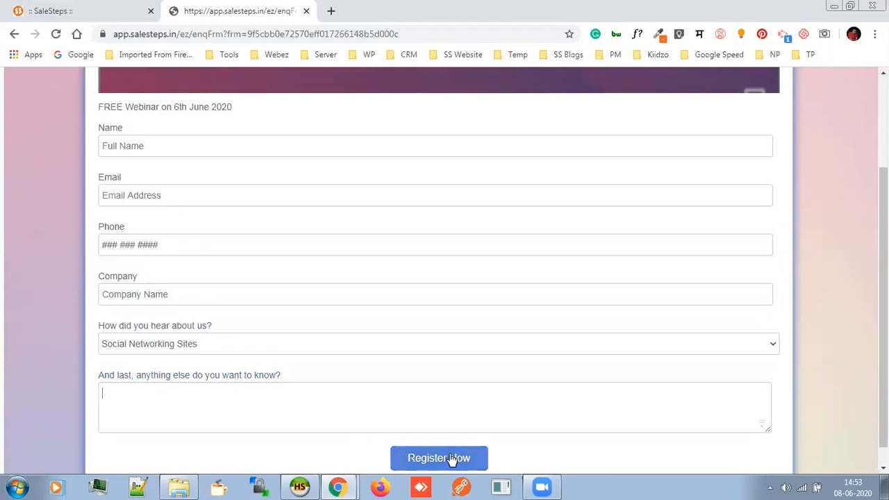
click(55, 9)
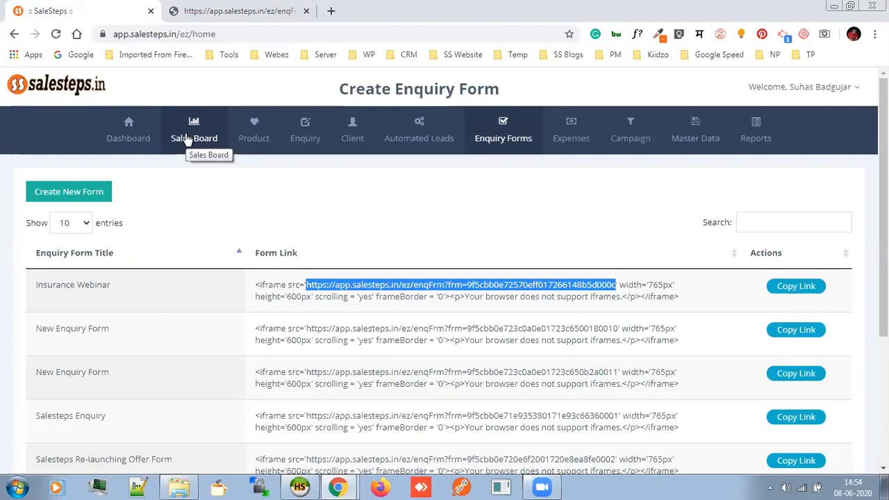
click(221, 19)
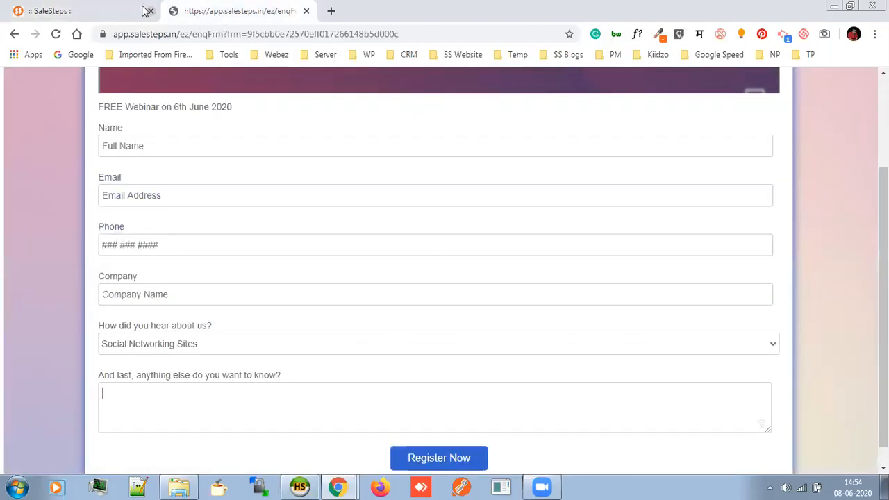
click(113, 8)
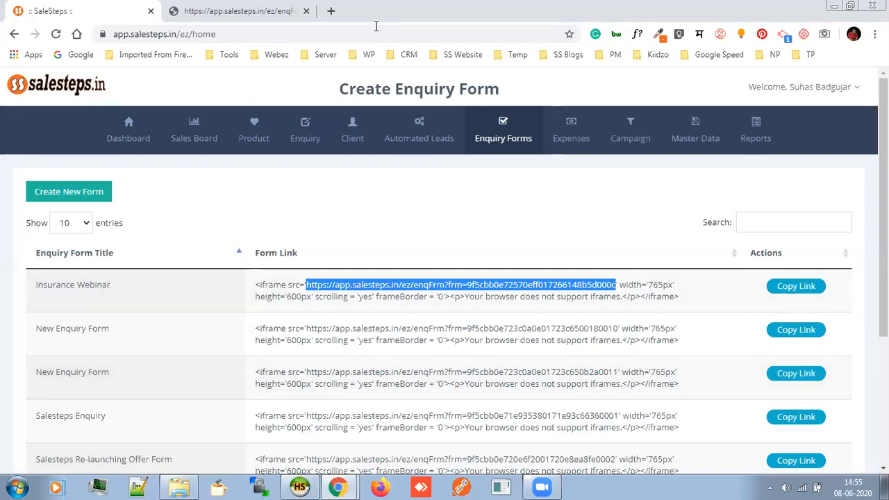
click(449, 199)
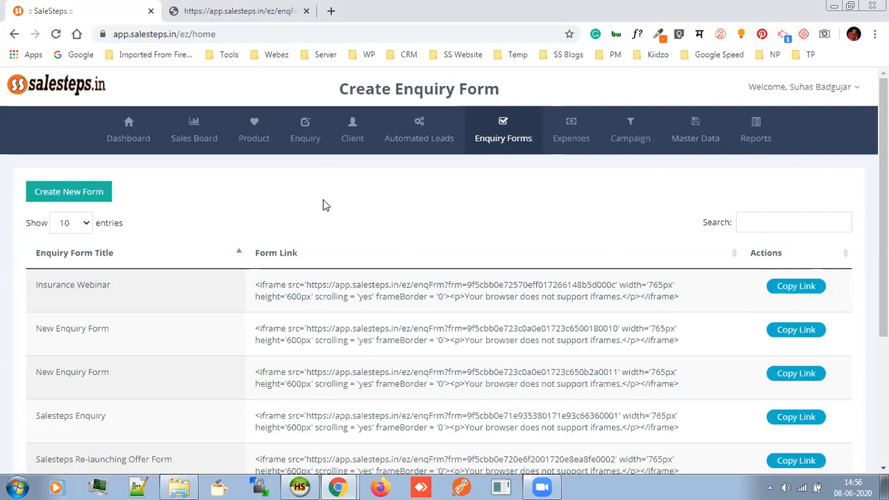
In HeidiSQL, show the CLIENT table's data grid
click(301, 486)
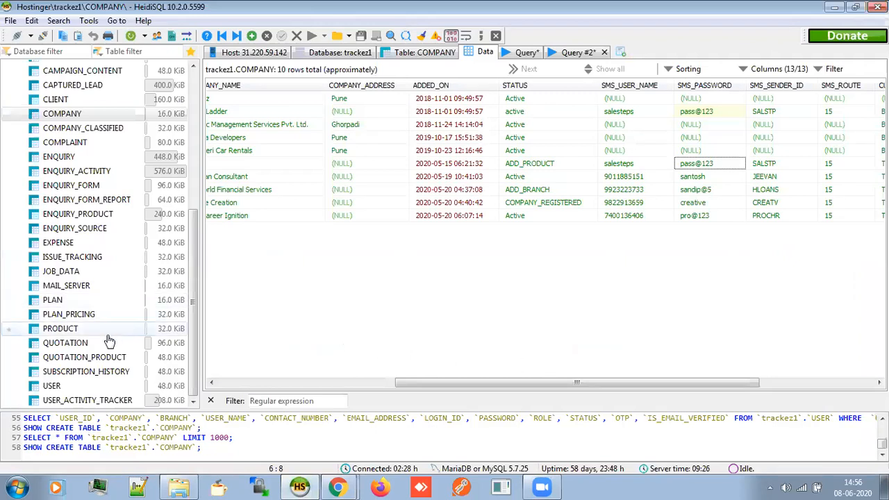
click(101, 99)
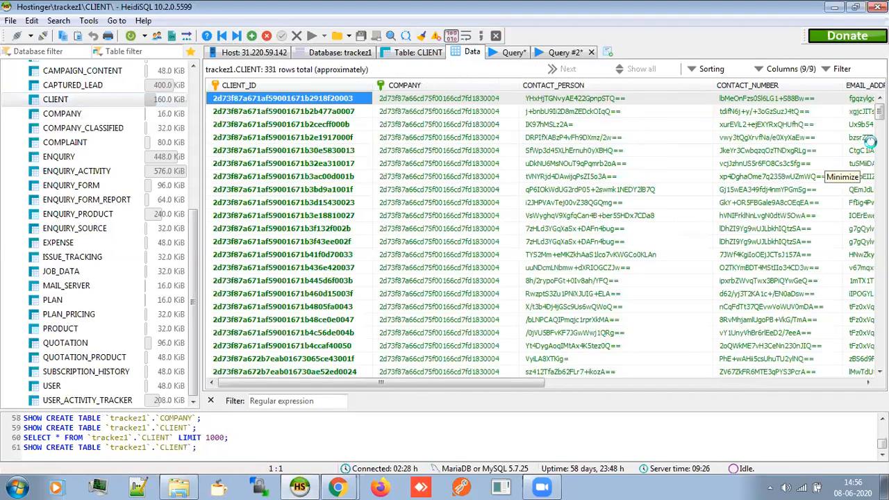
drag(533, 384, 646, 381)
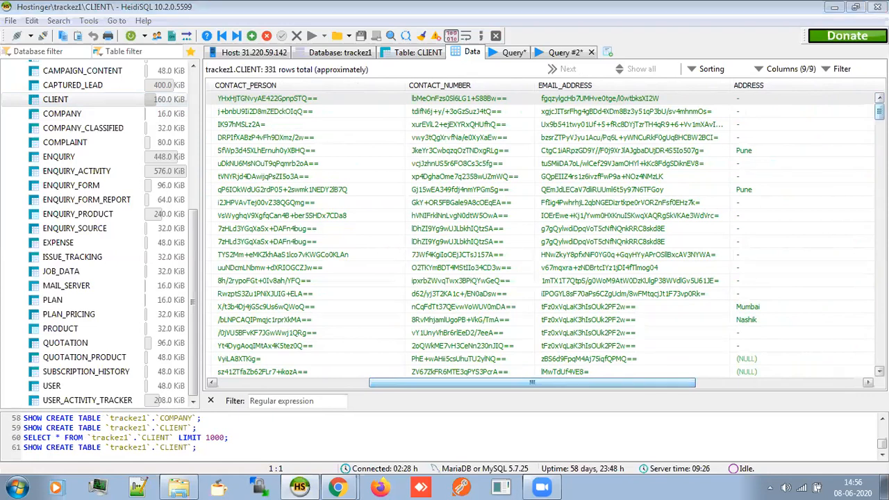
drag(880, 111, 880, 189)
Scroll down through the 331 CLIENT rows and back up
scroll(678, 238, down, 5)
scroll(679, 238, down, 10)
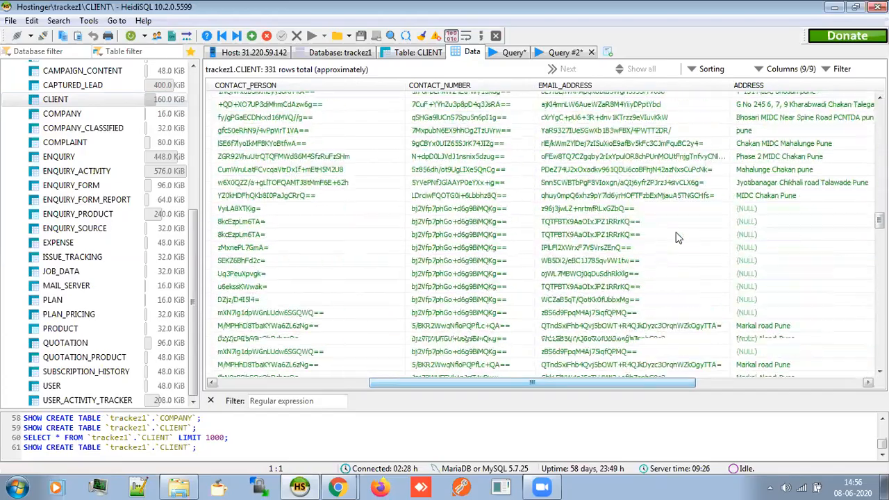
scroll(679, 238, down, 5)
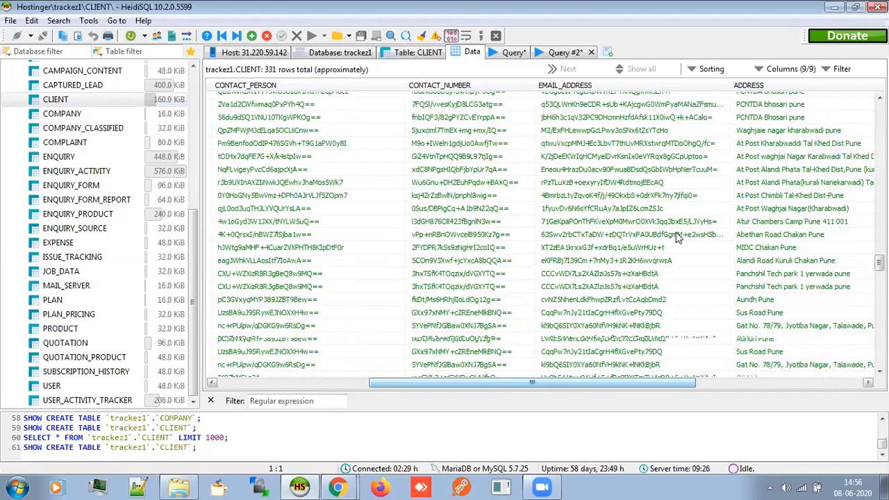
scroll(678, 238, down, 3)
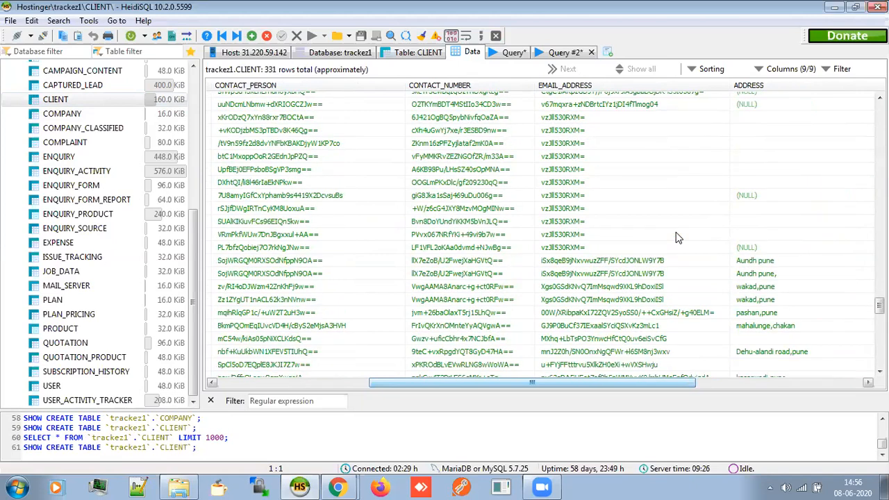
scroll(679, 238, down, 6)
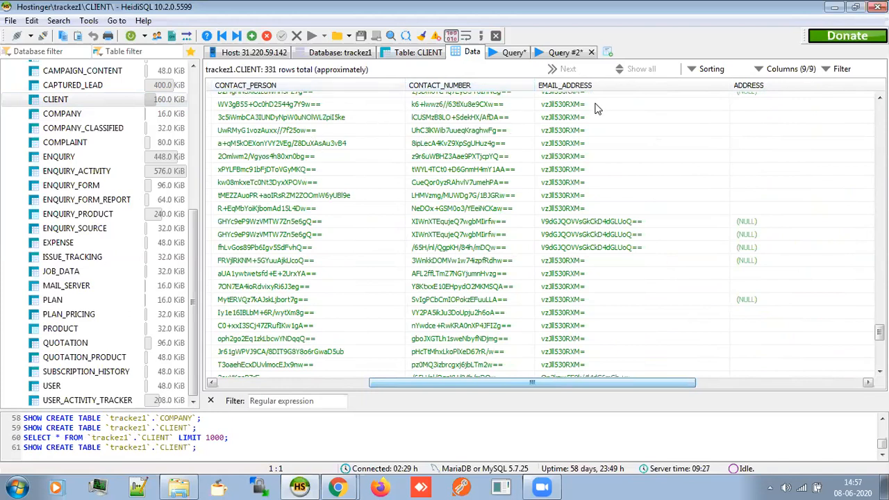
scroll(673, 200, down, 9)
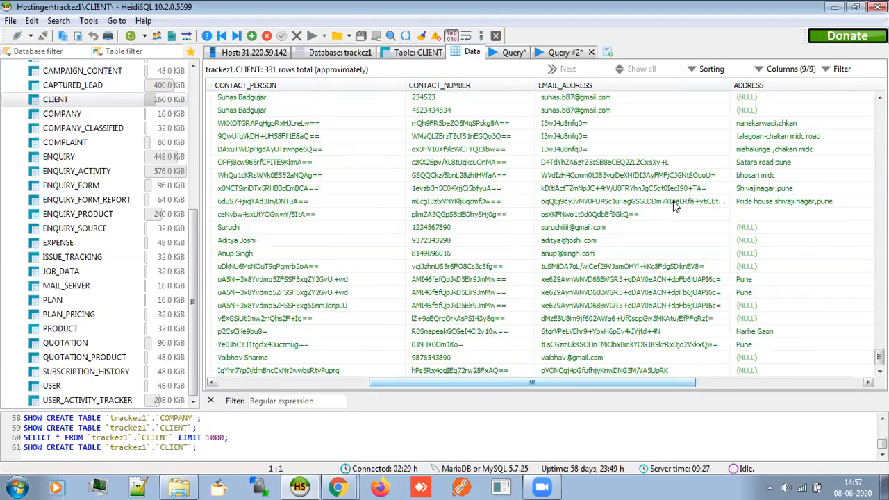
scroll(675, 242, up, 20)
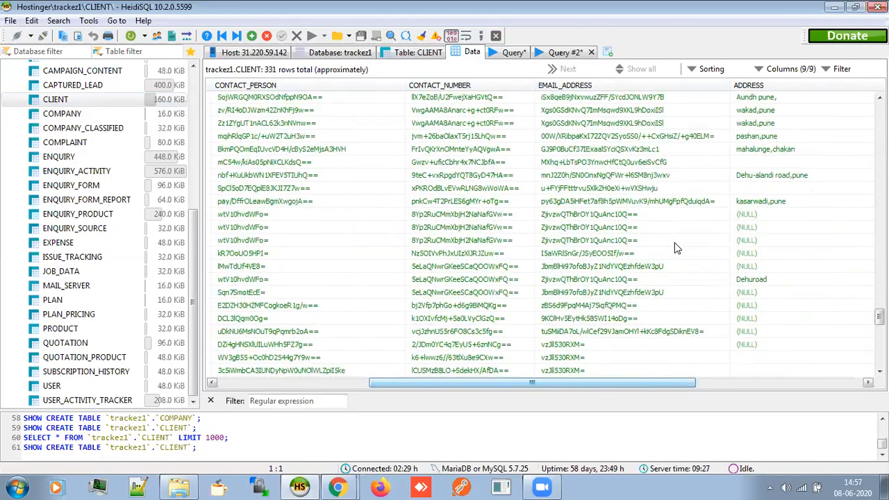
scroll(674, 243, up, 20)
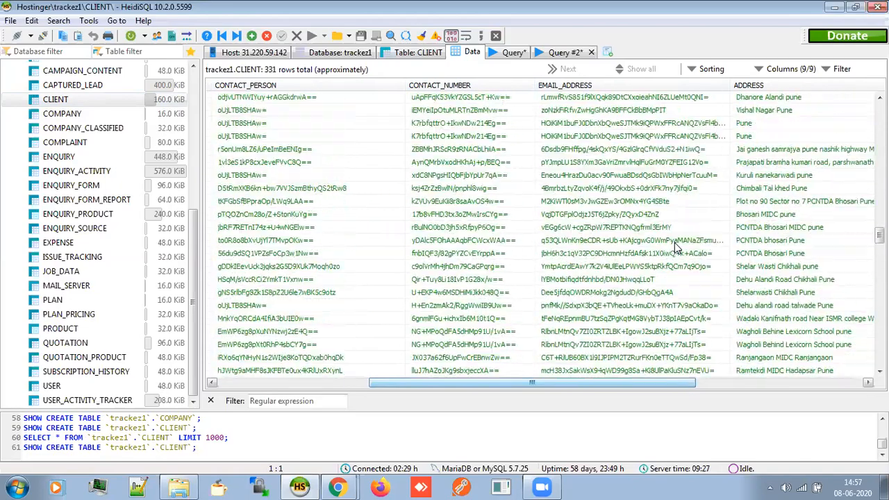
scroll(675, 245, up, 20)
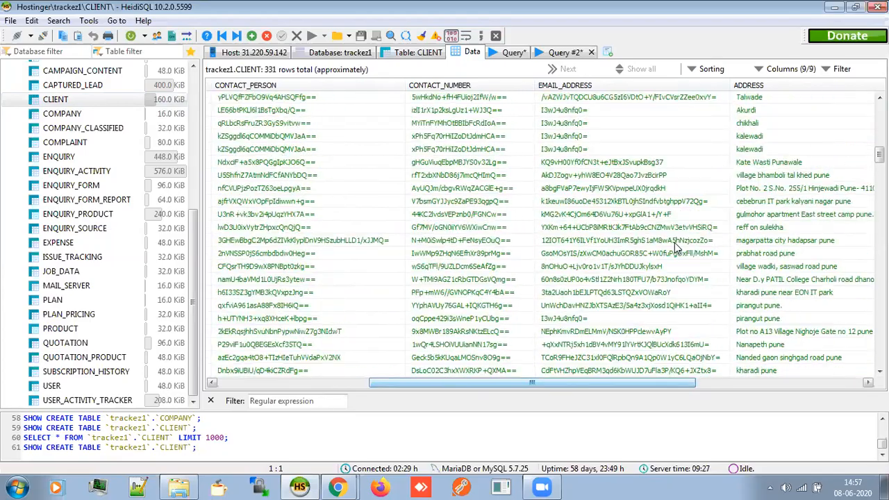
scroll(675, 242, up, 10)
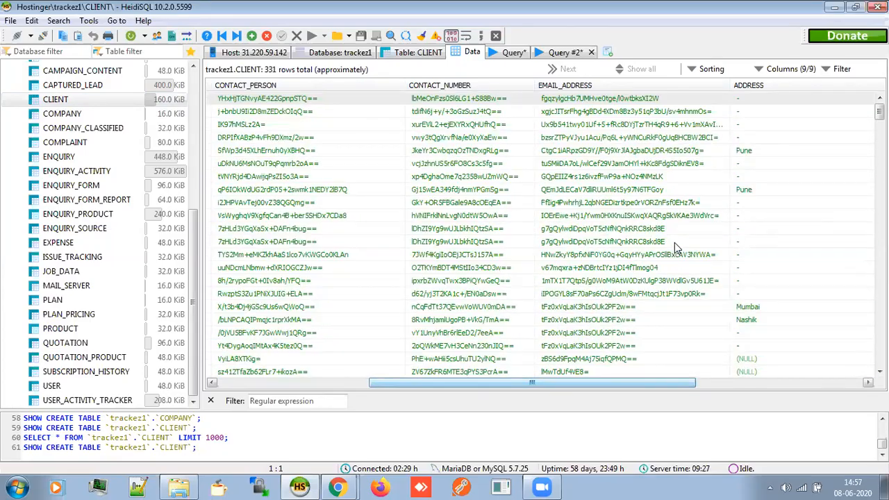